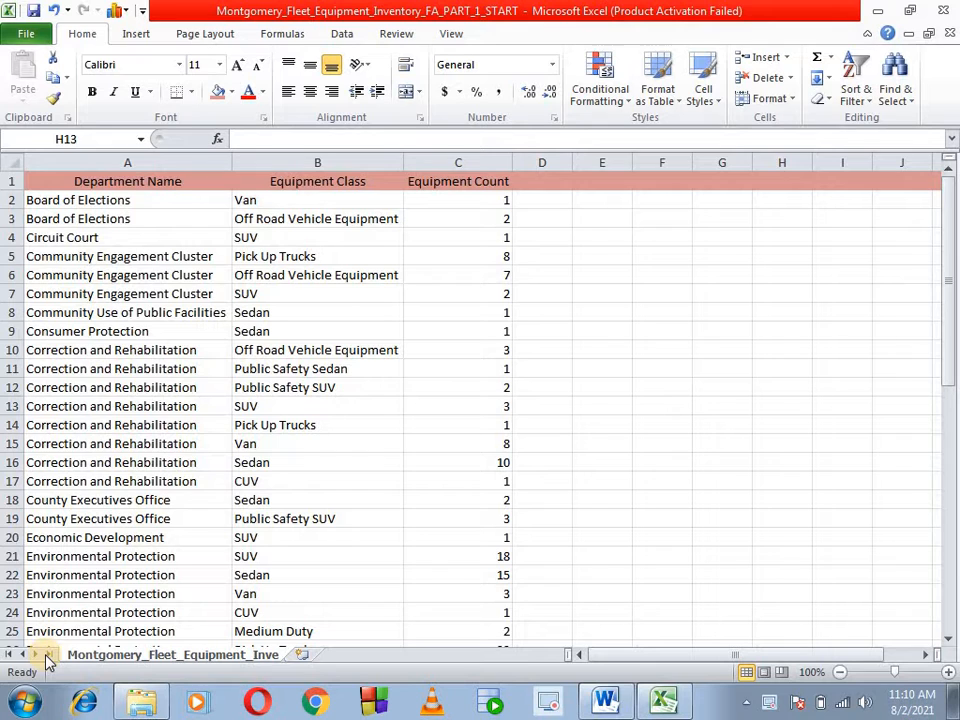
- Switch to Word and review the assignment's dataset source, scenario and list of data-cleaning tasks
click(605, 700)
scroll(523, 461, up, 5)
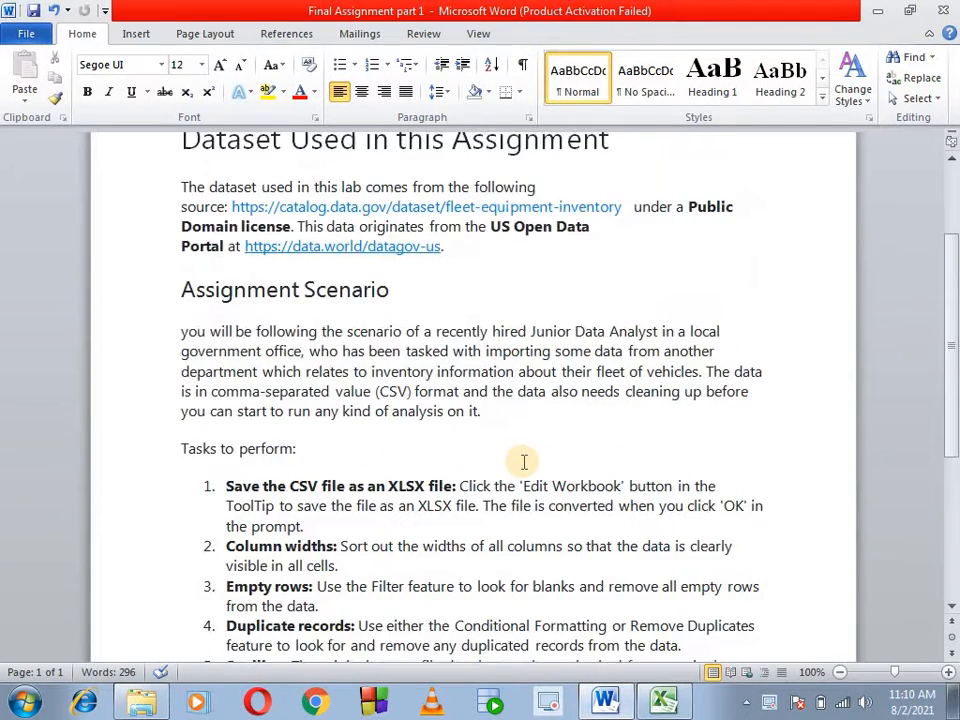
scroll(523, 461, up, 3)
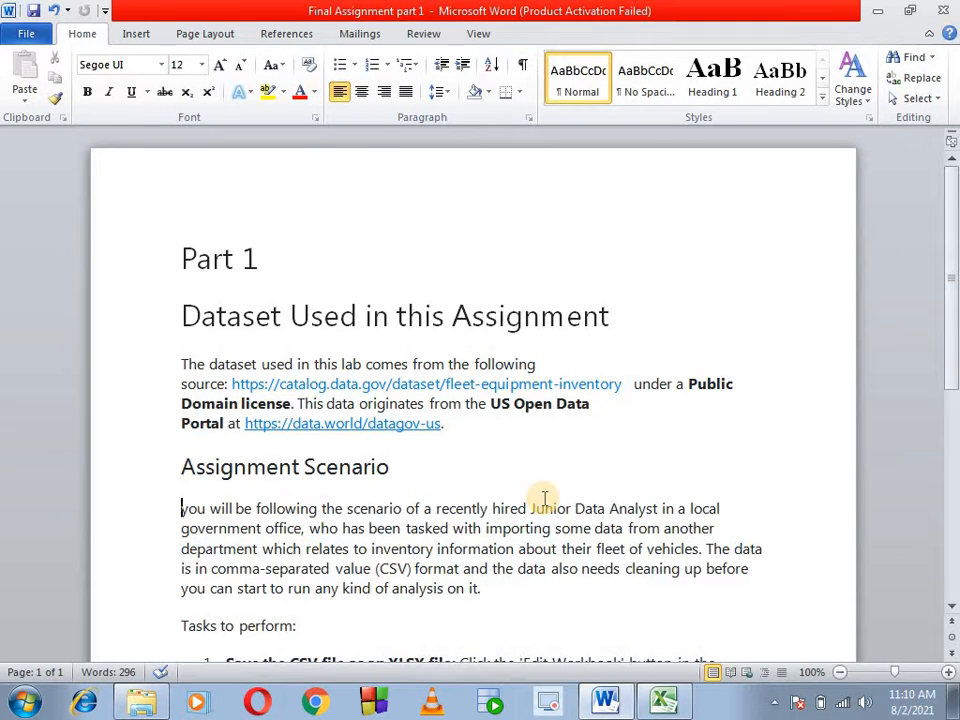
scroll(545, 499, down, 2)
scroll(545, 499, down, 2)
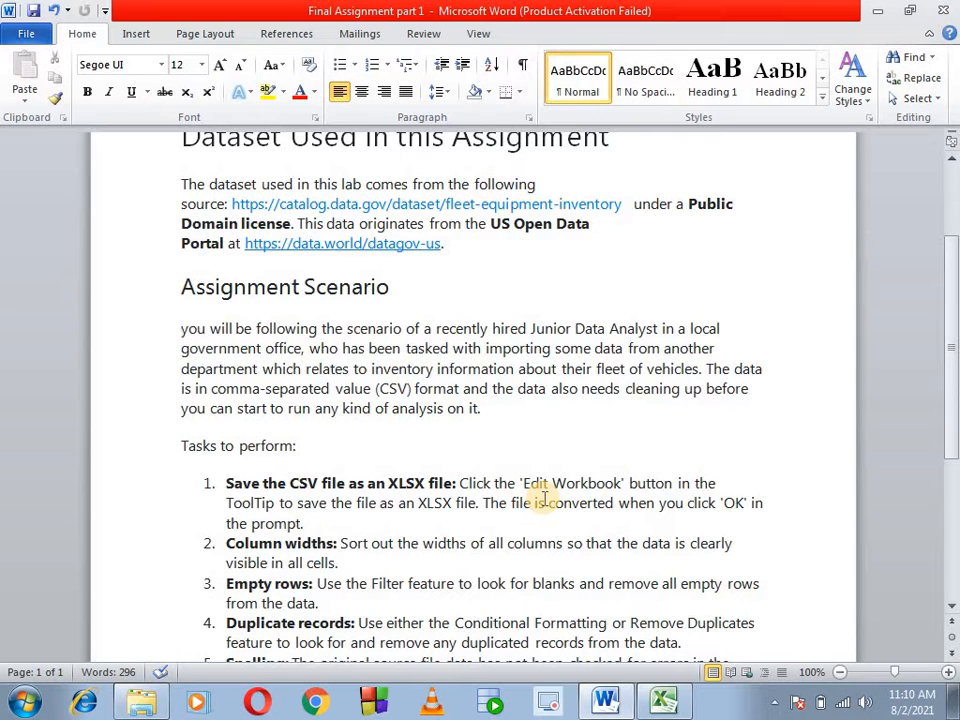
scroll(550, 500, down, 2)
scroll(315, 463, down, 2)
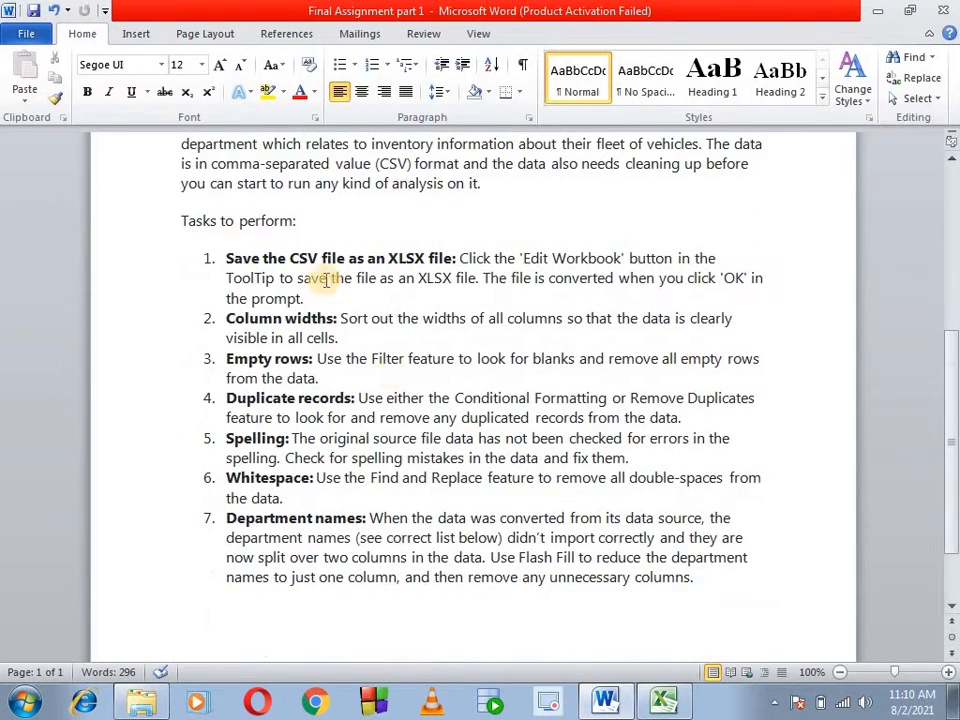
drag(189, 245, 698, 602)
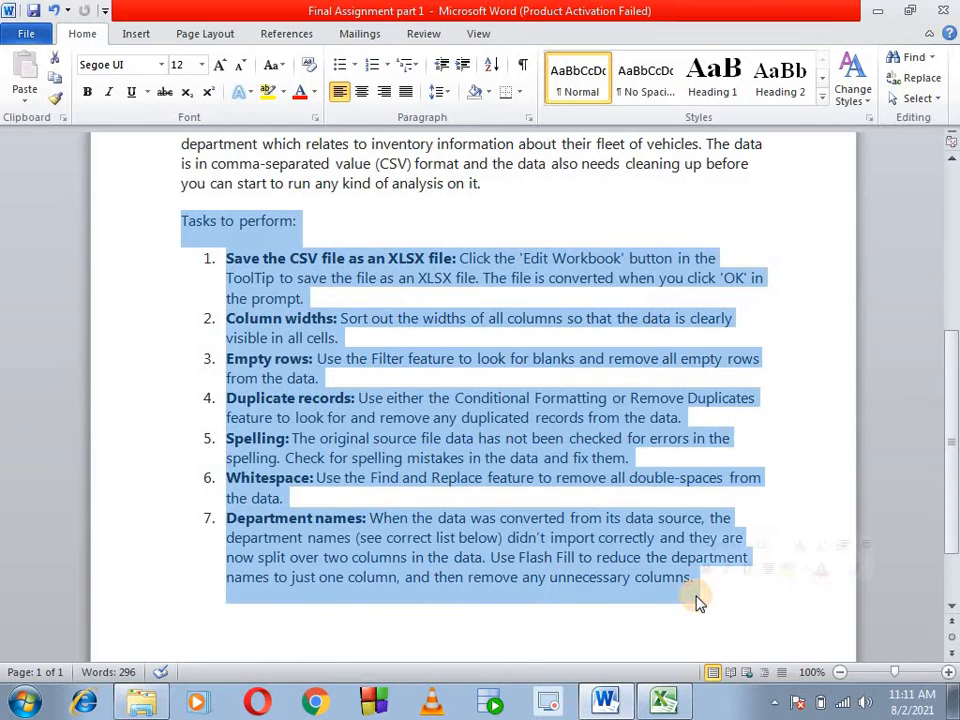
click(407, 585)
scroll(368, 468, up, 4)
scroll(398, 395, down, 1)
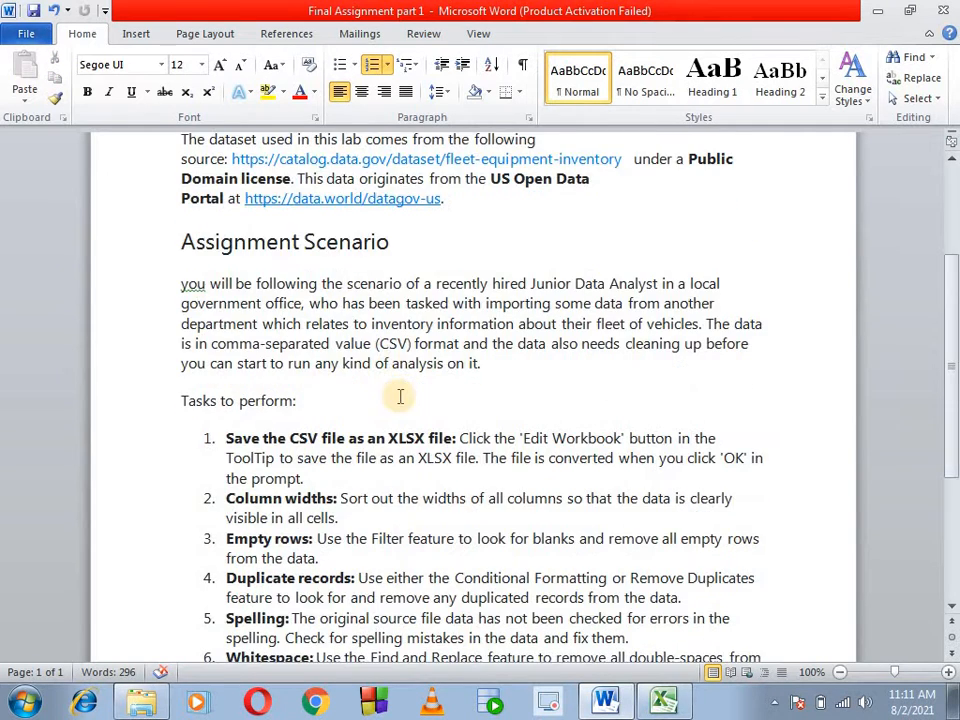
scroll(512, 532, down, 1)
scroll(512, 532, down, 1)
scroll(506, 497, up, 4)
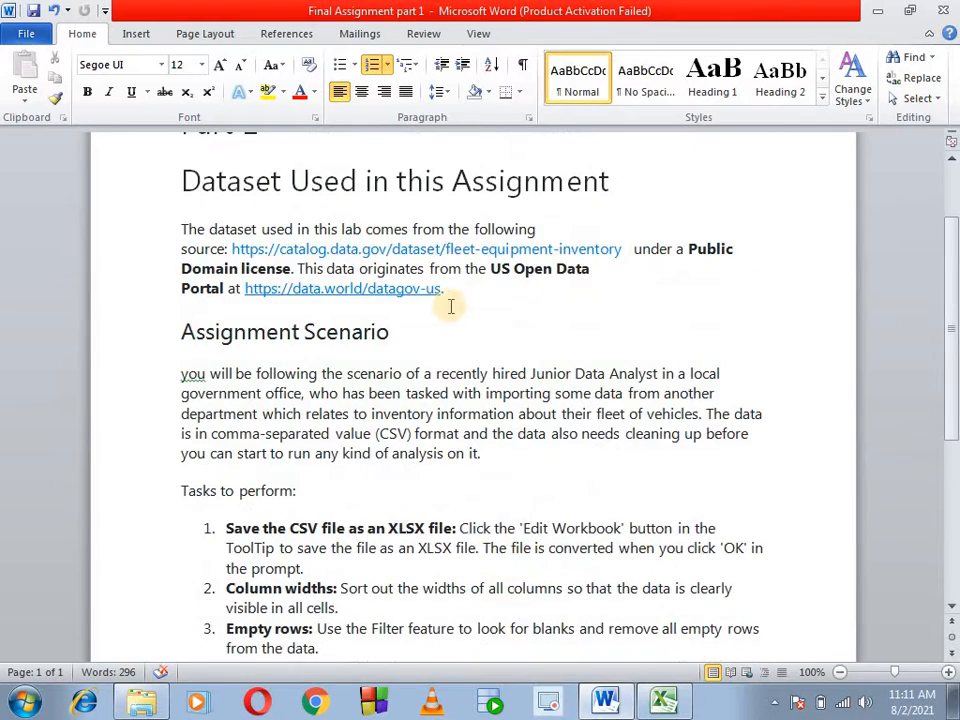
scroll(469, 552, down, 4)
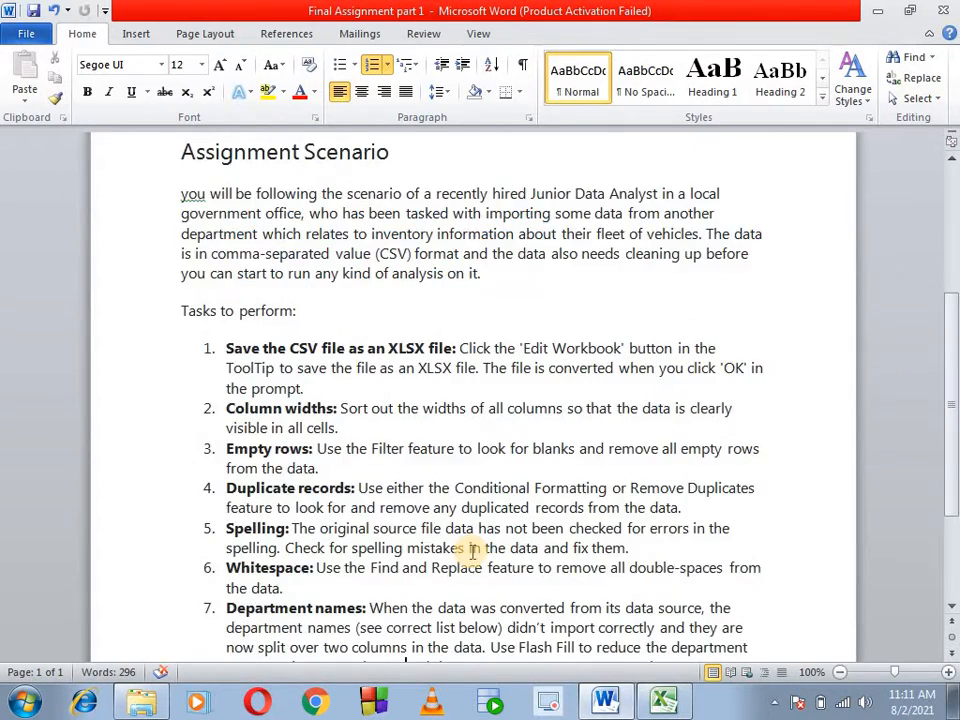
scroll(473, 550, down, 3)
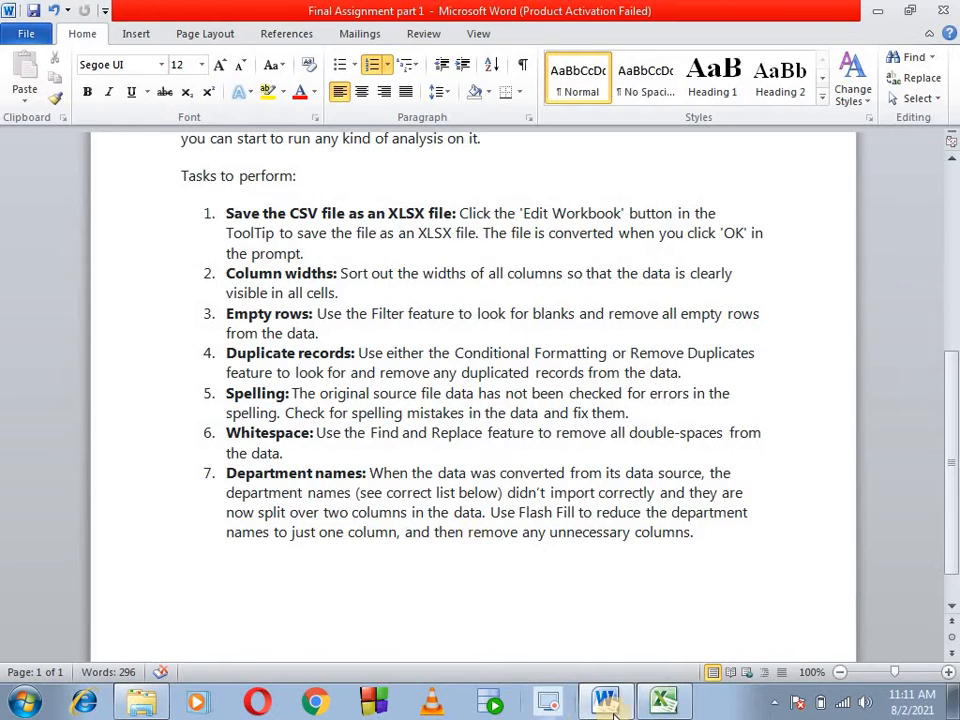
key(alt+Tab)
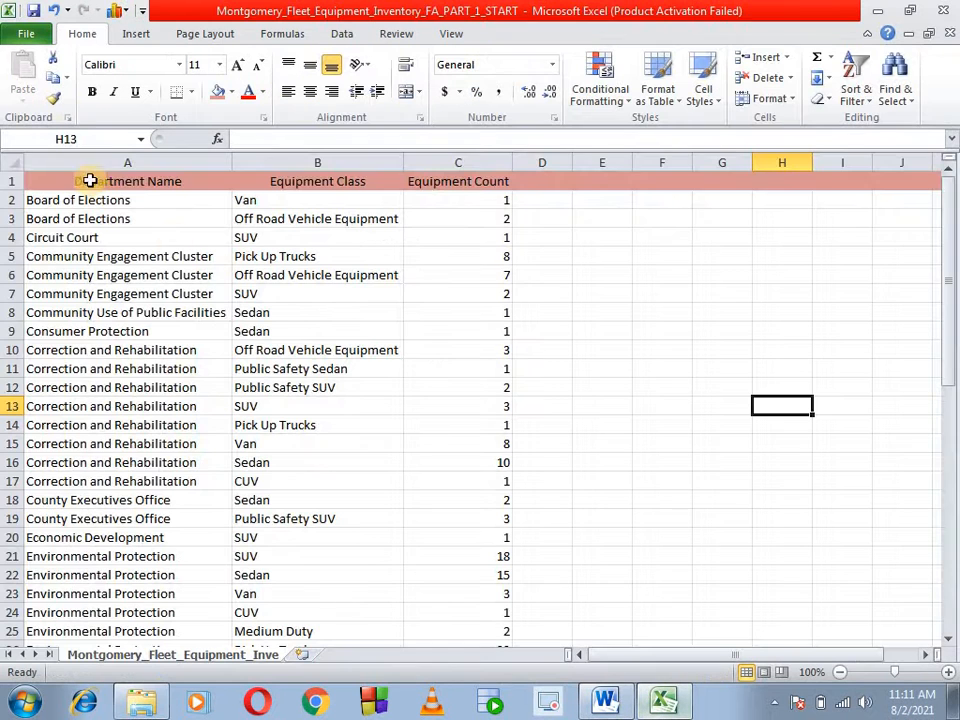
click(28, 36)
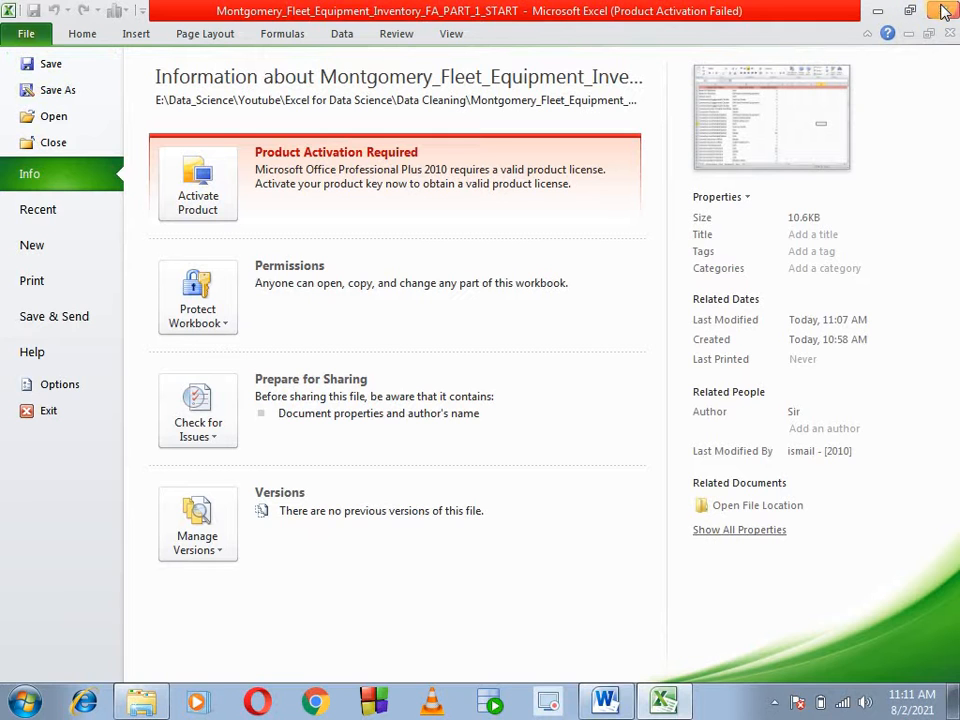
click(70, 90)
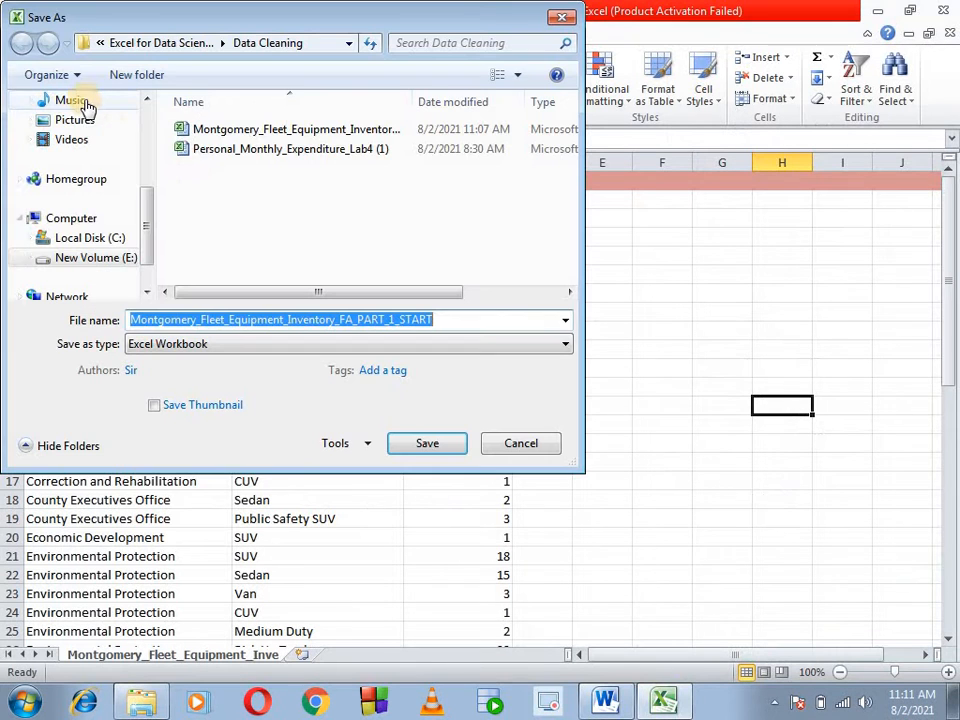
click(562, 17)
- Close the current workbook and open the Montgomery_Fleet_Equipment_Inventory CSV file from the Data Cleaning folder in a maximized window
click(943, 10)
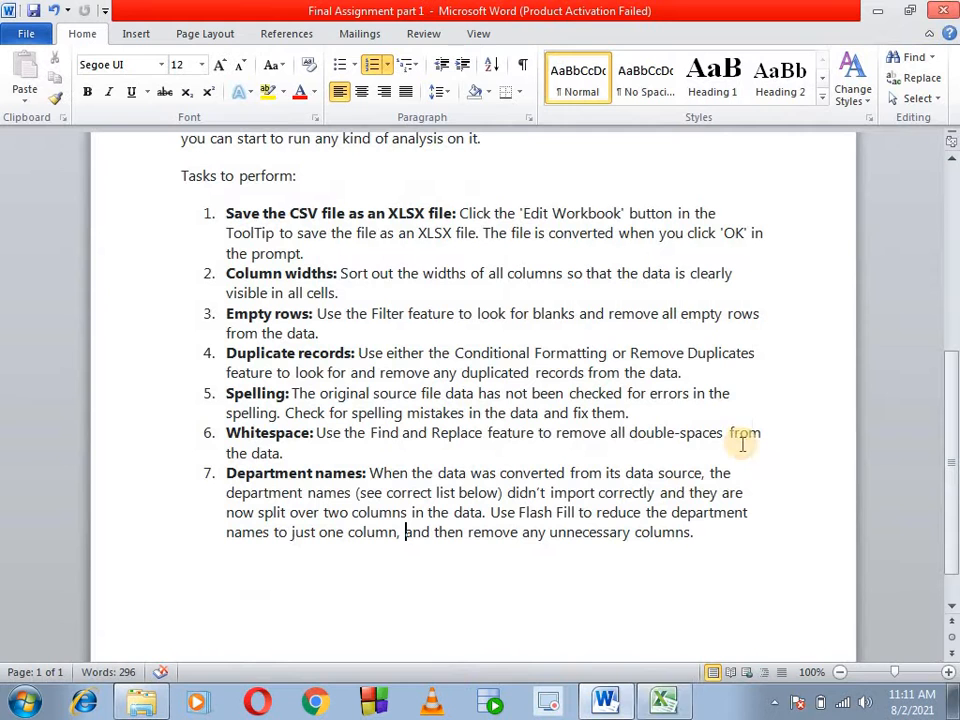
click(132, 706)
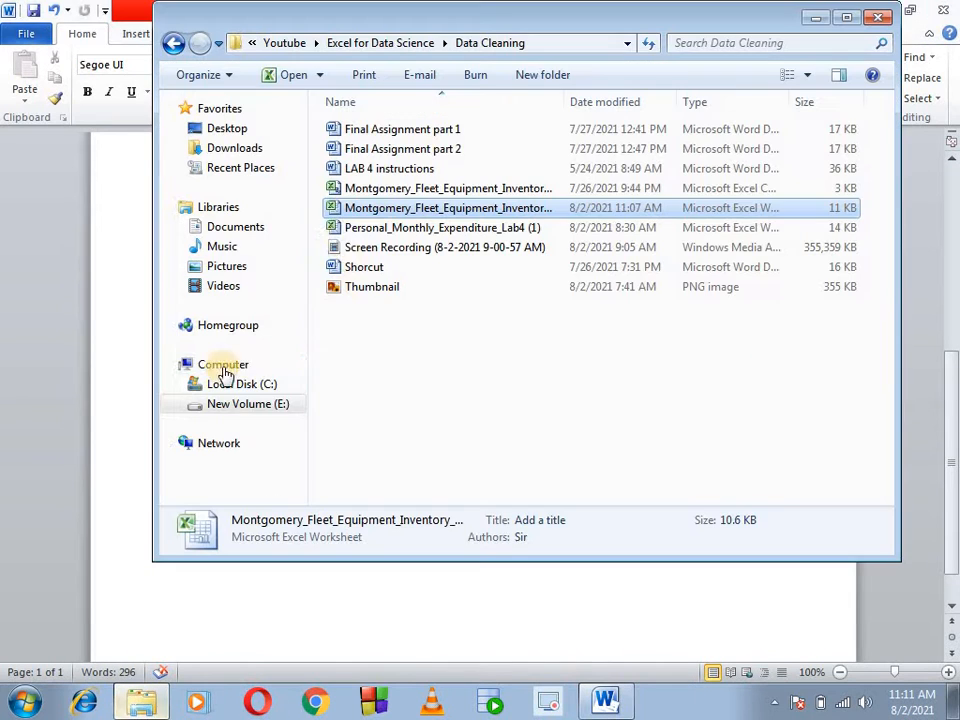
click(358, 190)
double_click(358, 190)
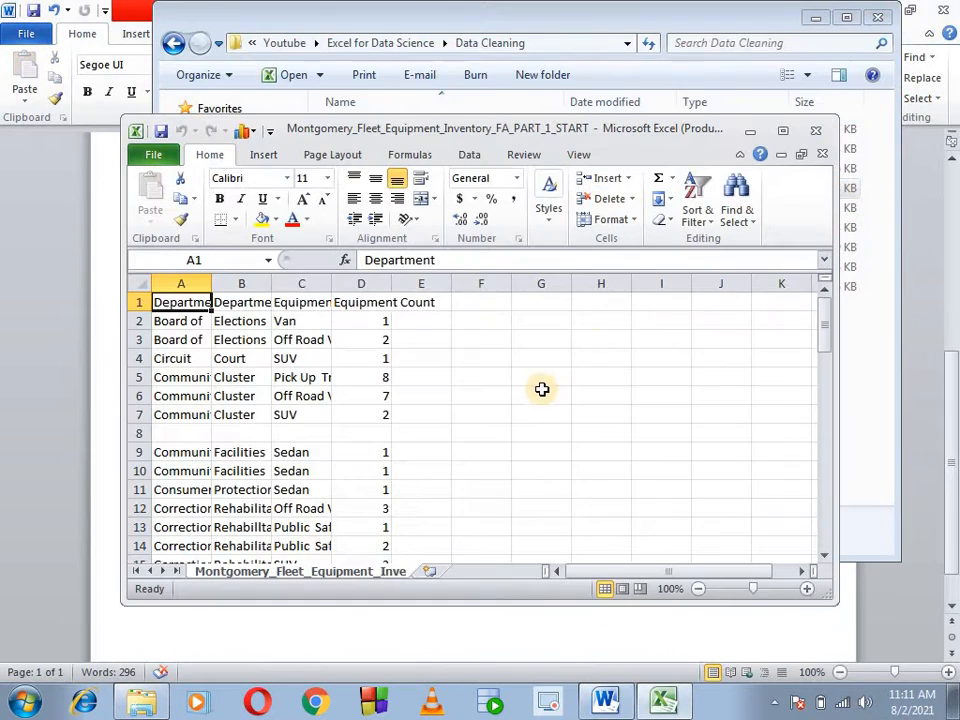
click(669, 546)
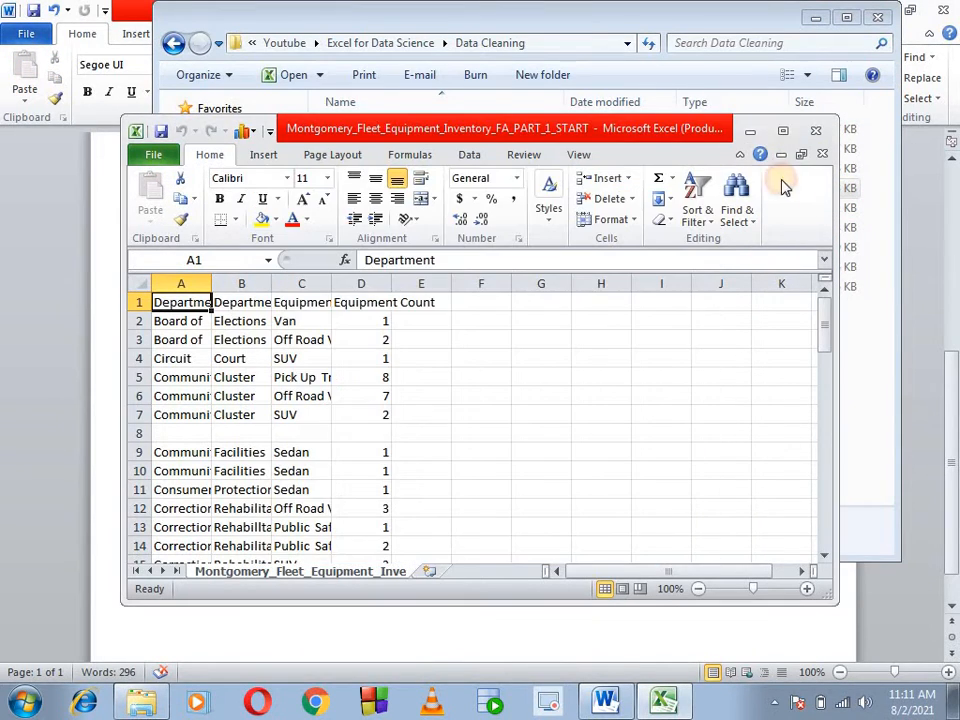
click(783, 131)
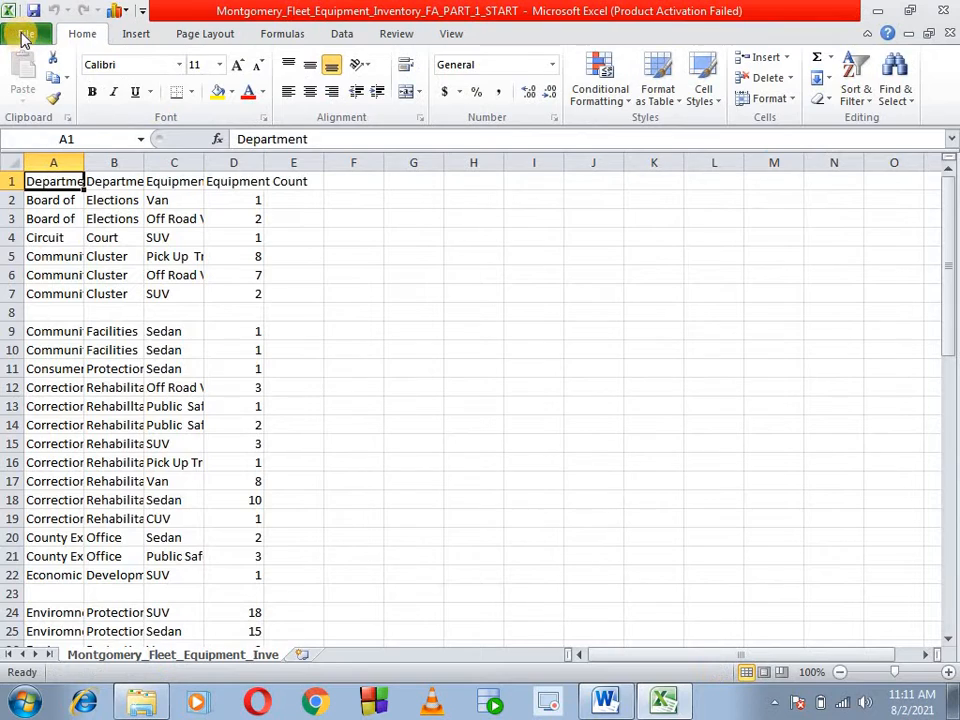
- Save the CSV file as an Excel Workbook named Montgomery_Fleet_Equipment_Inventory_FA_PART_1_START, replacing the existing workbook in the Data Cleaning folder
click(24, 33)
click(58, 90)
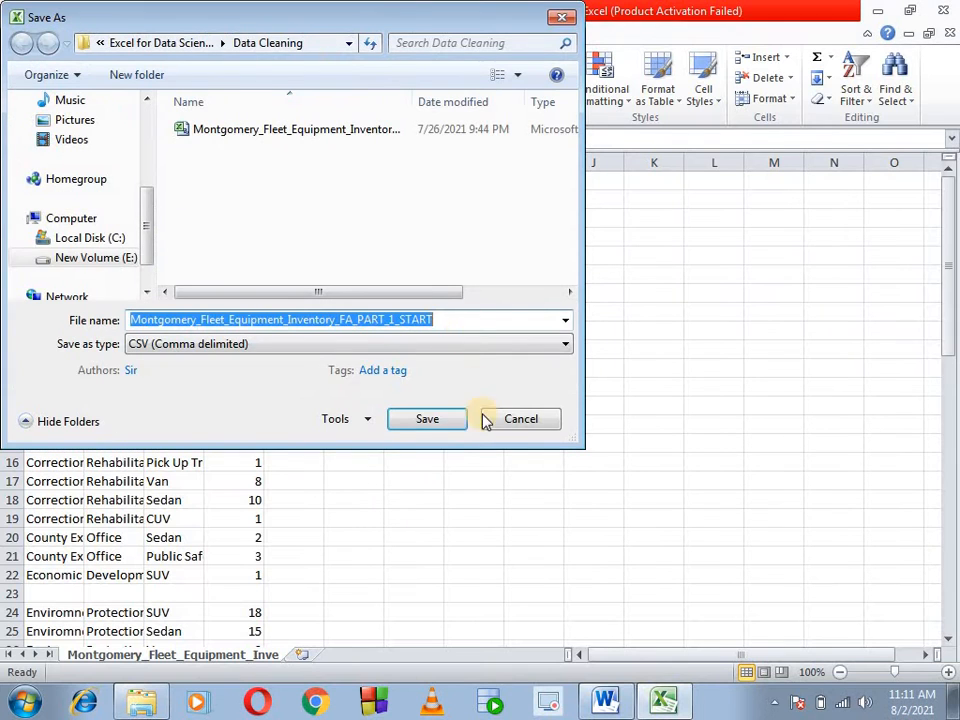
click(396, 345)
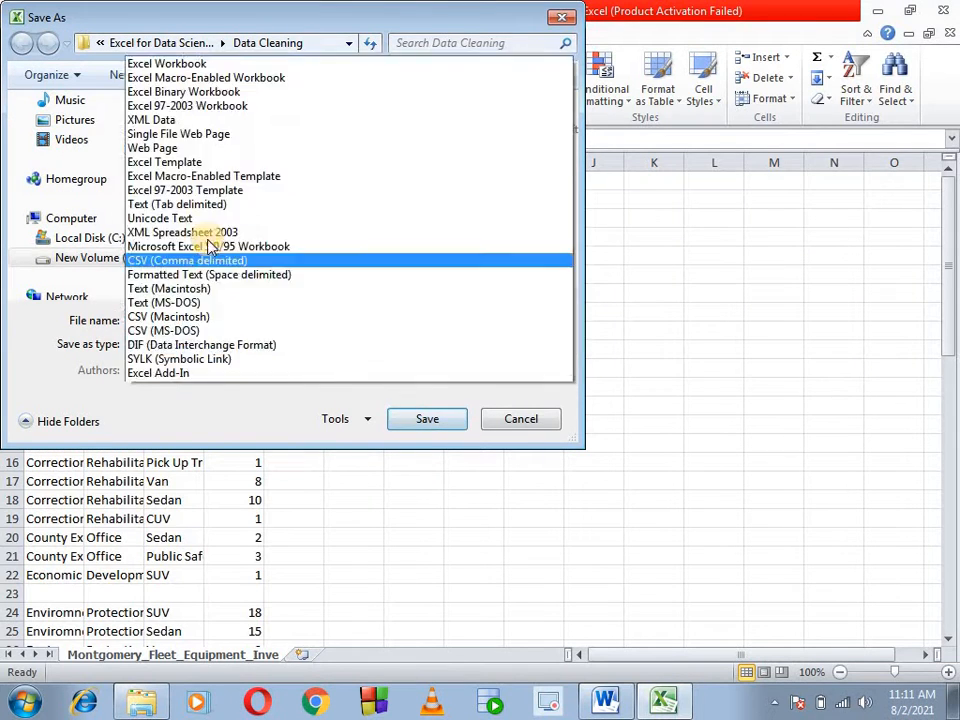
click(158, 9)
click(422, 447)
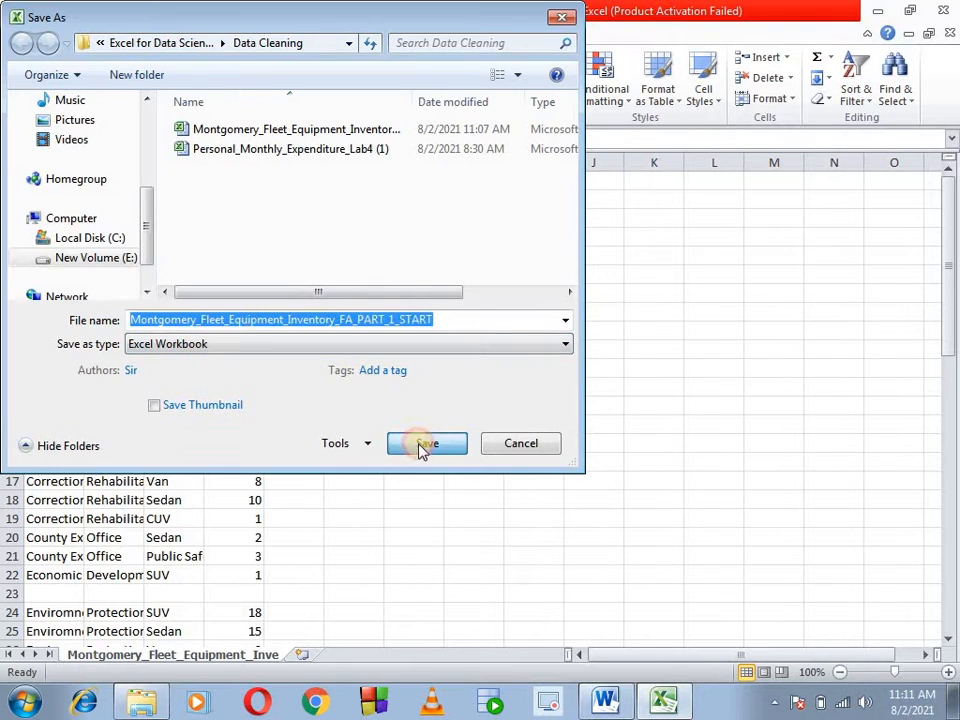
click(578, 360)
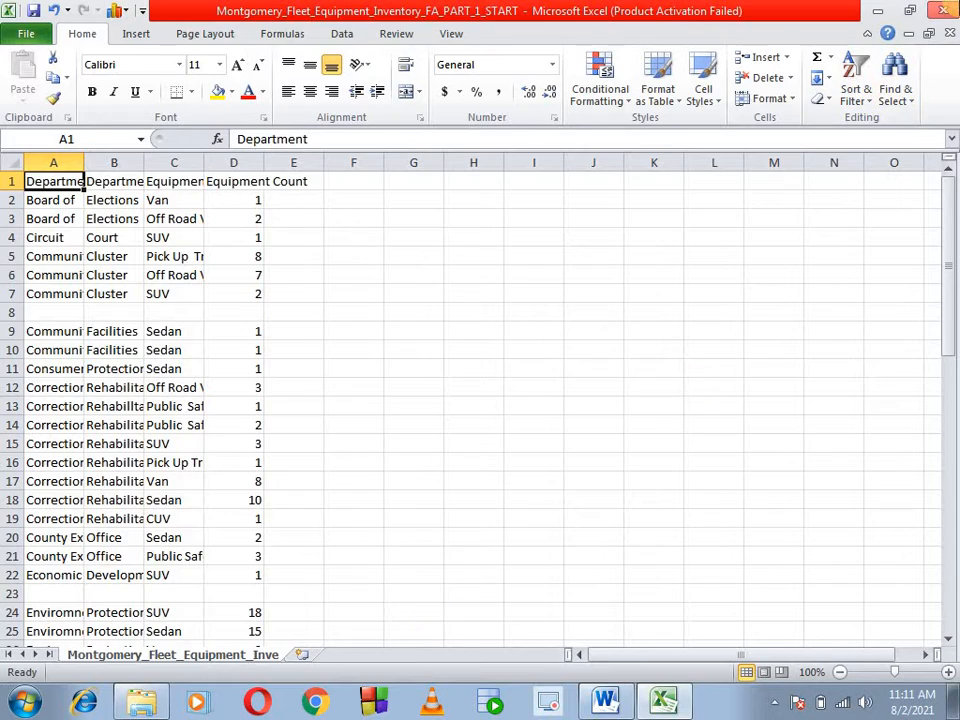
- Close the file and reopen the saved Excel Workbook version from the Data Cleaning folder in a maximized window
click(877, 10)
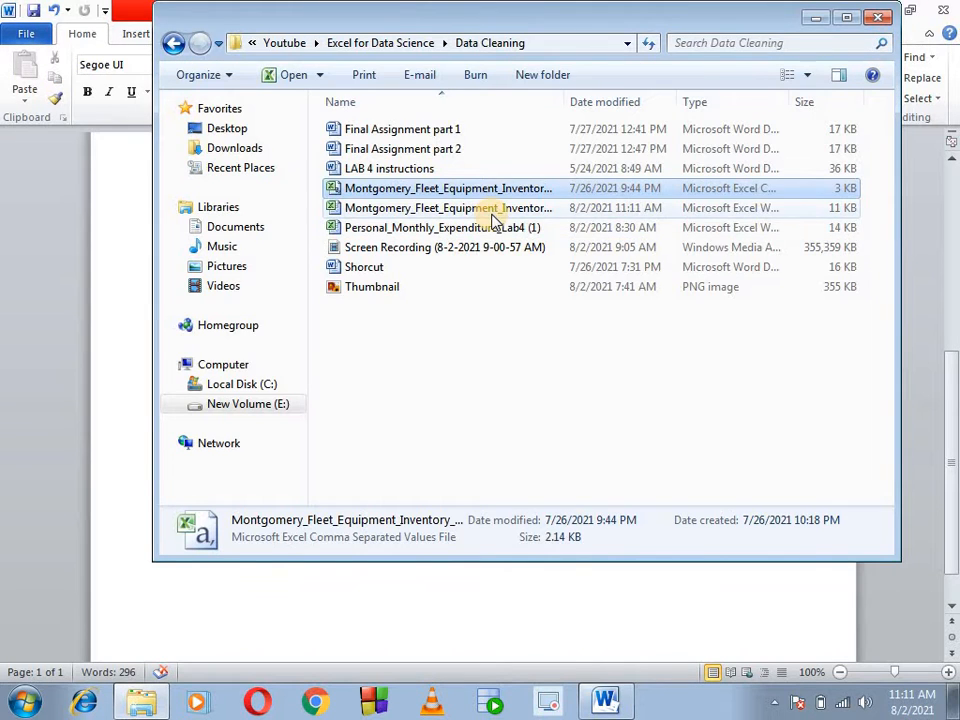
double_click(490, 209)
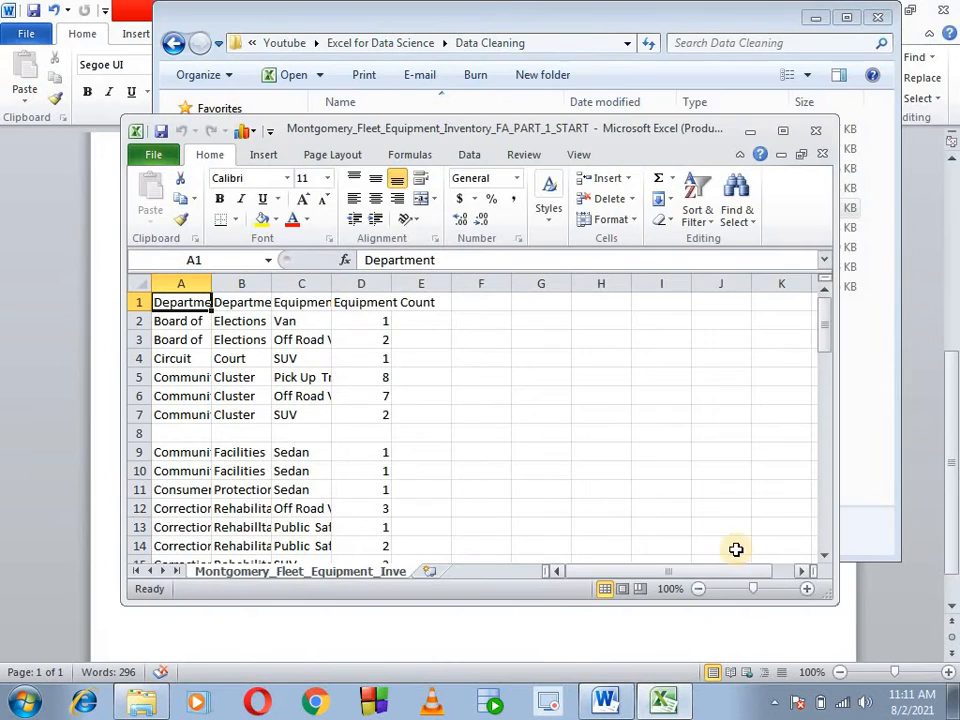
click(660, 545)
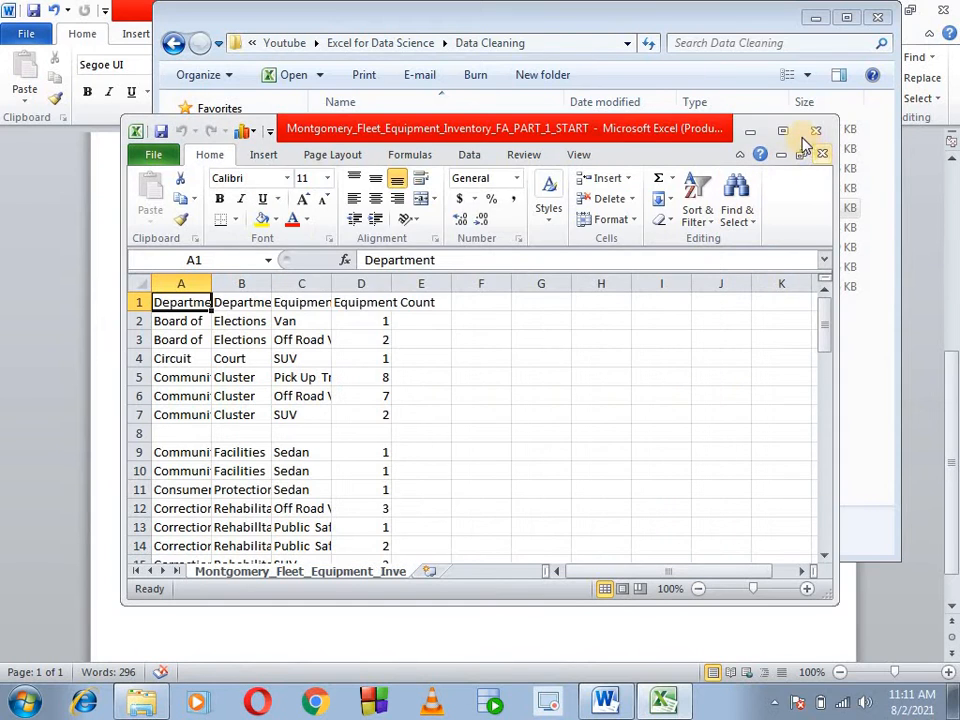
click(565, 440)
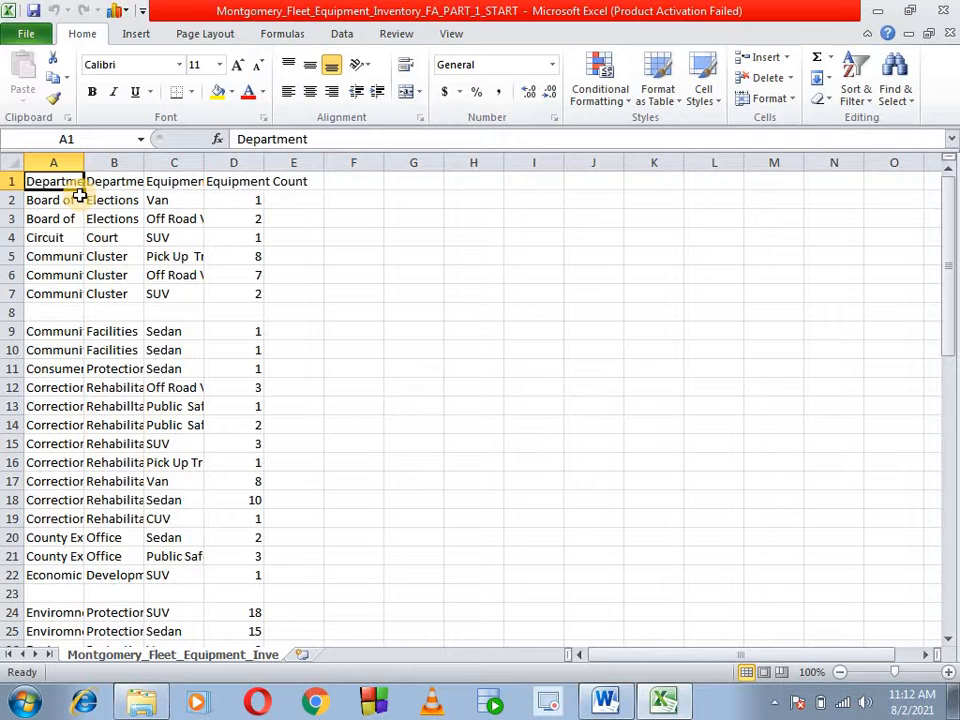
- AutoFit the widths of columns A to D so all fleet data is fully readable
key(ctrl+shift+Down)
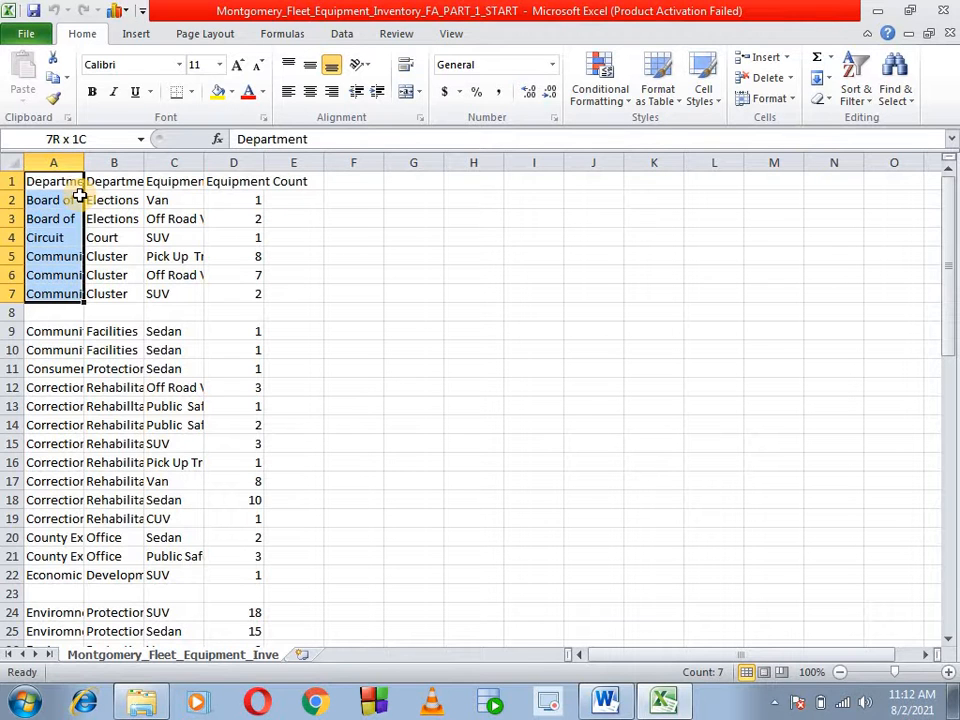
key(ctrl+shift+Down)
key(ctrl+shift+Down)
key(ctrl+shift+Down)
key(ctrl+shift+Down)
key(ctrl+shift+Down)
key(ctrl+shift+Down)
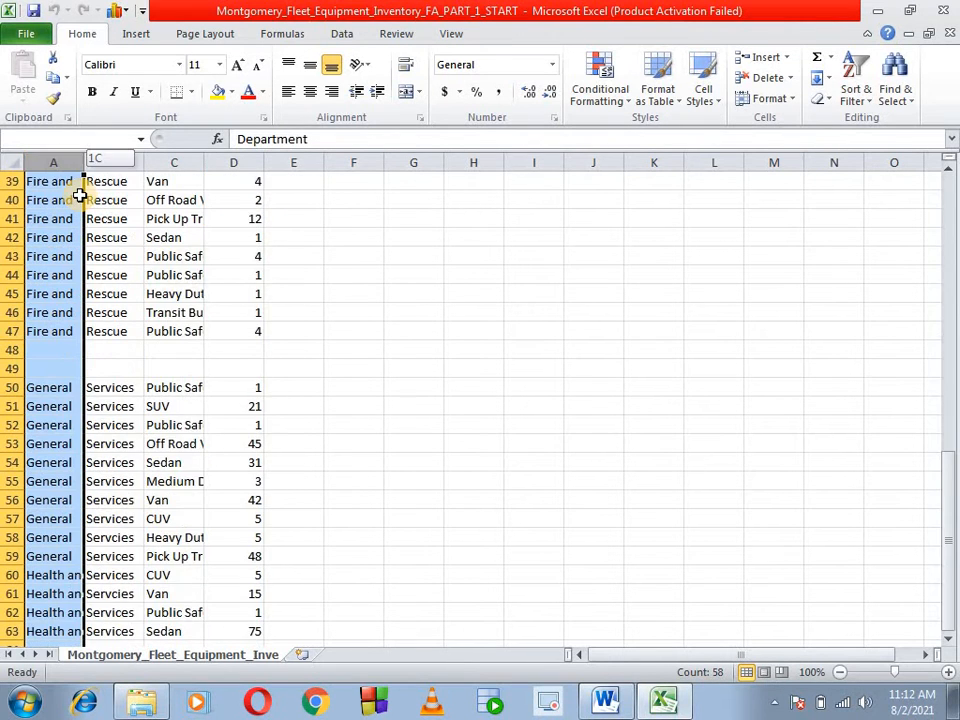
key(ctrl+shift+Right)
key(ctrl+shift+Right)
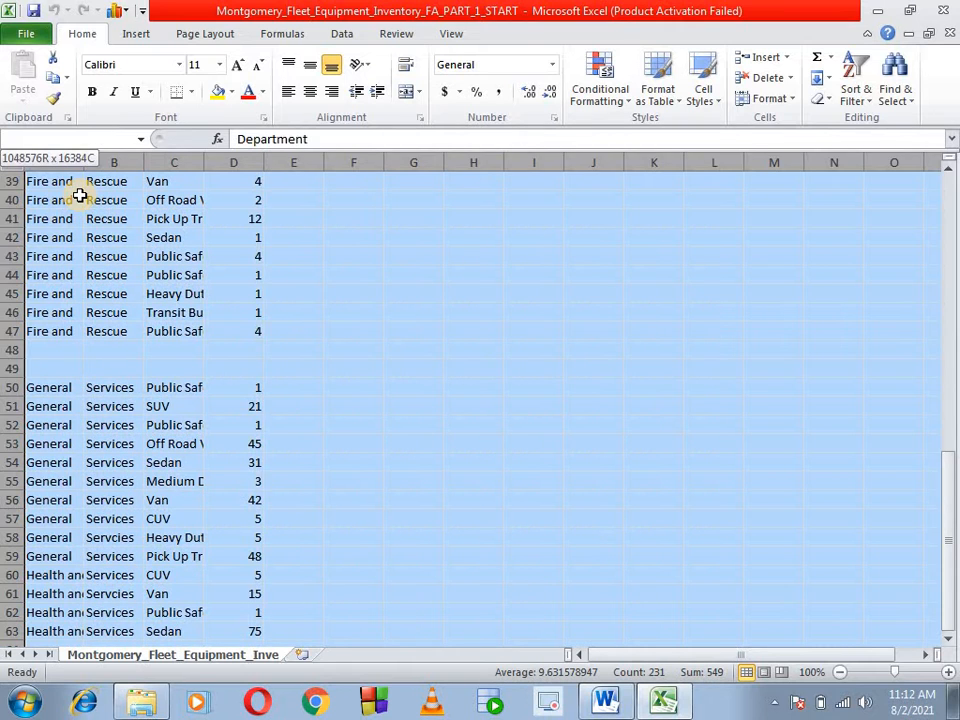
key(ctrl+shift+Left)
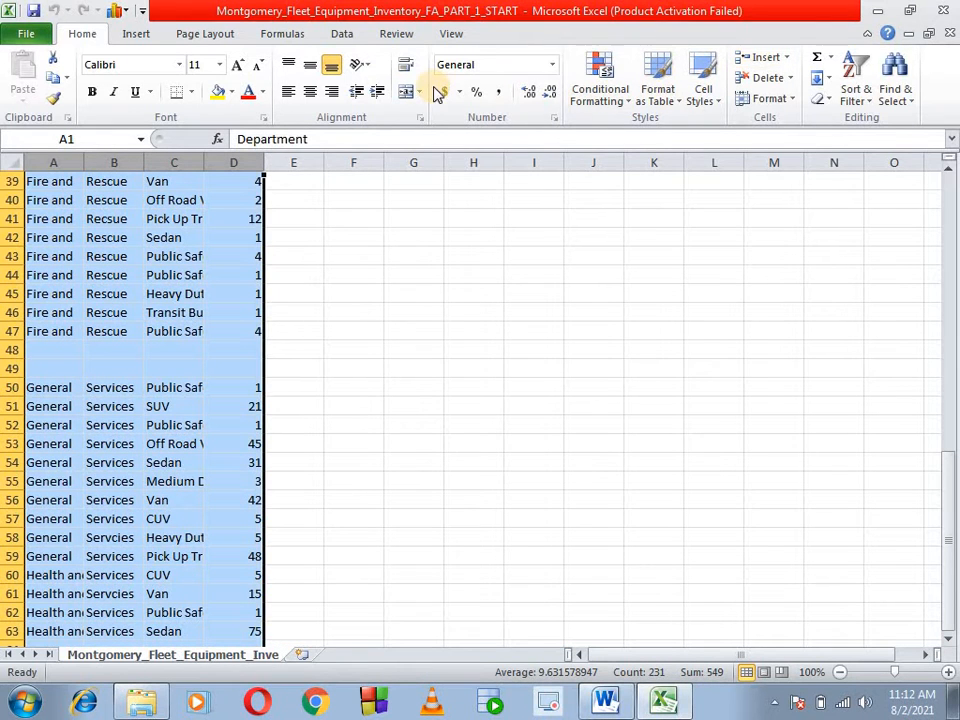
scroll(340, 270, up, 13)
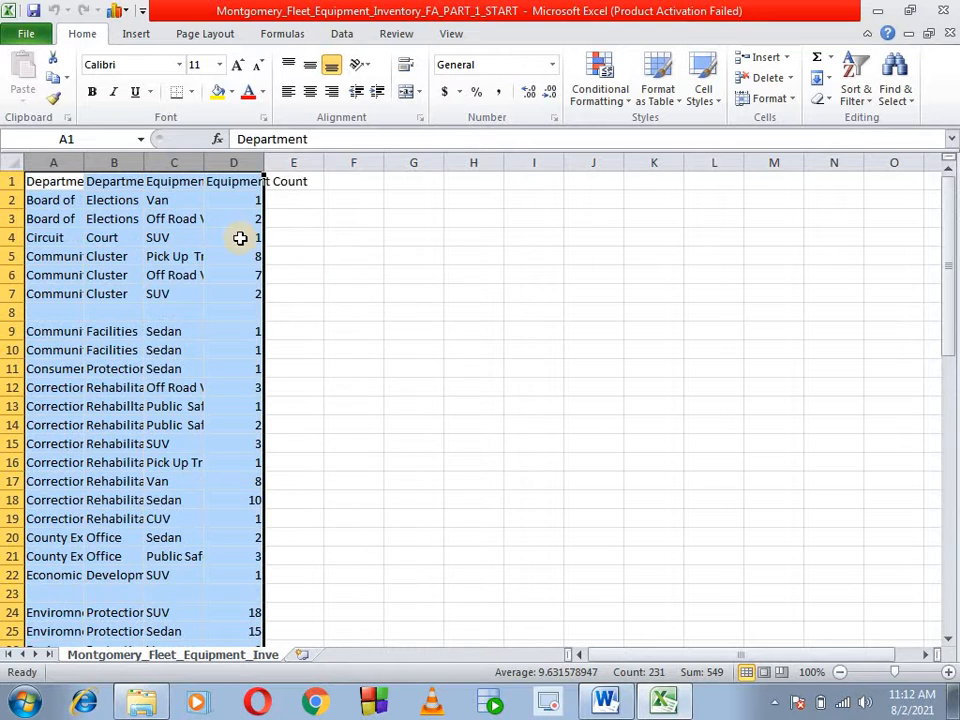
scroll(240, 238, down, 3)
double_click(145, 162)
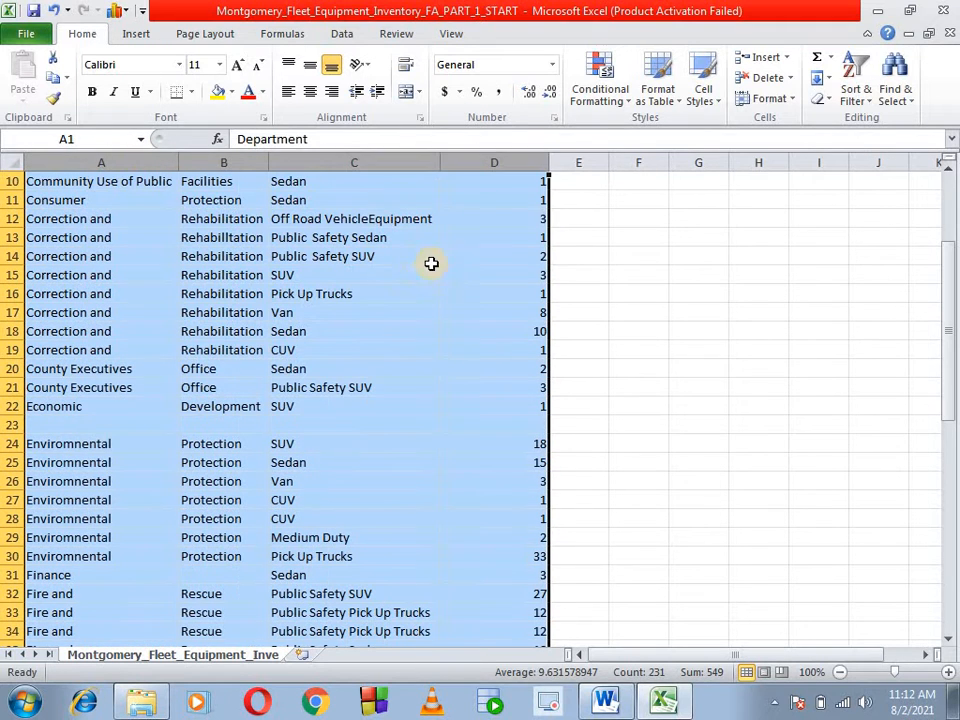
scroll(640, 303, up, 3)
click(638, 311)
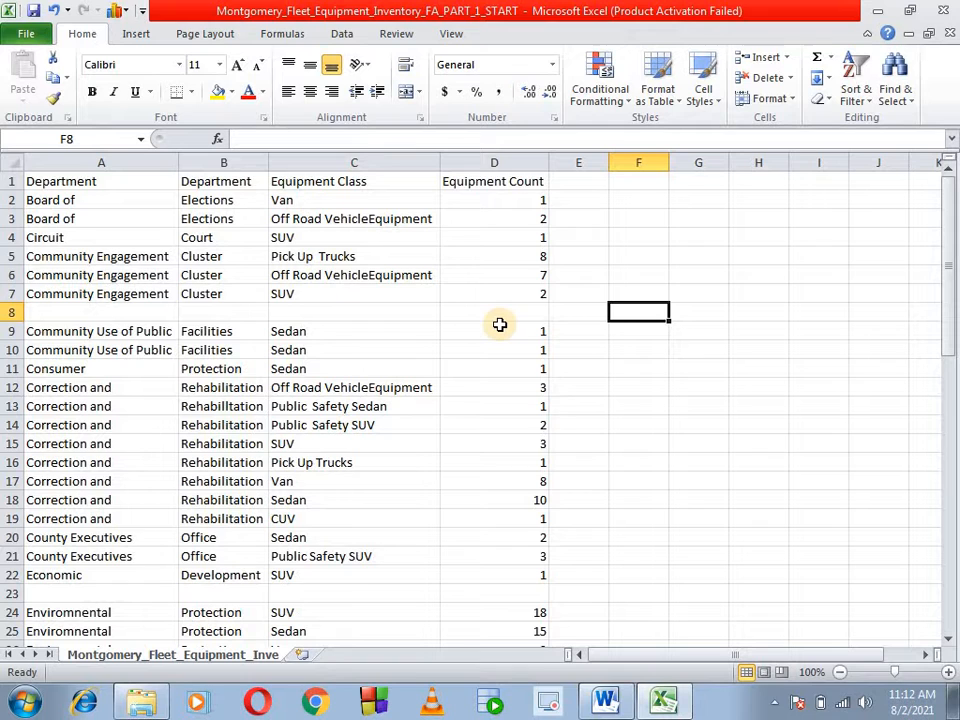
- Apply a filter to column A so that only rows with blank Department entries are shown
click(133, 162)
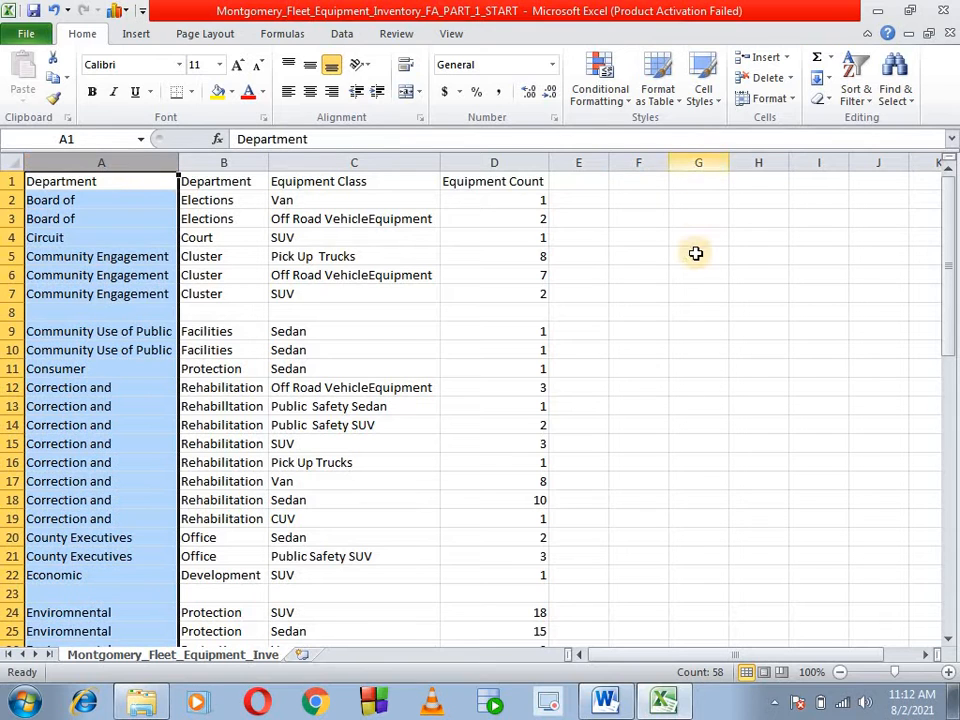
click(866, 100)
click(877, 186)
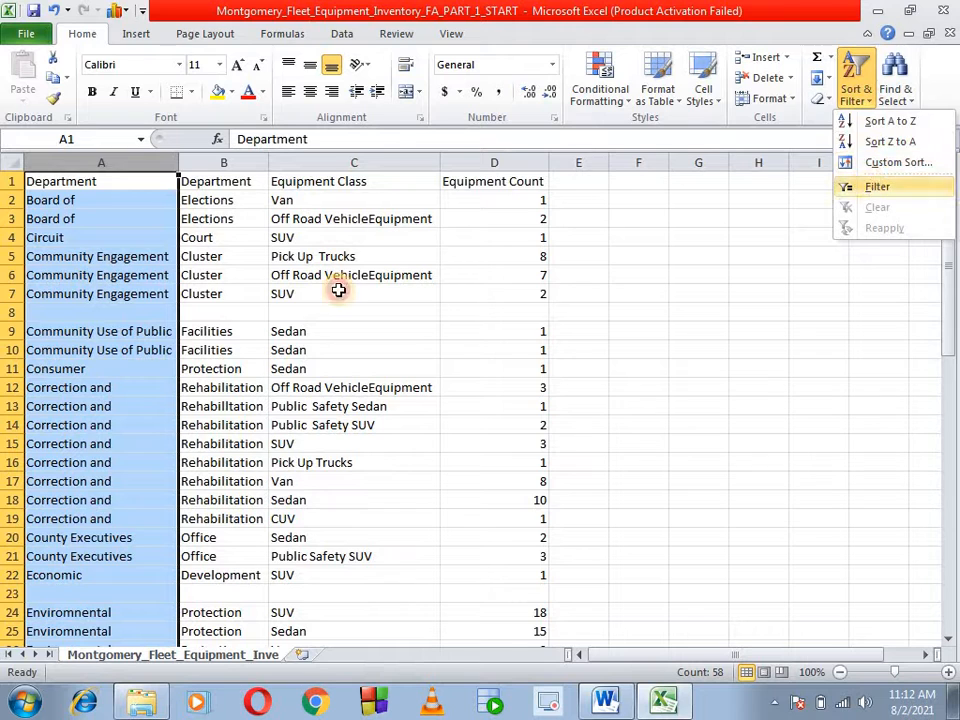
click(168, 181)
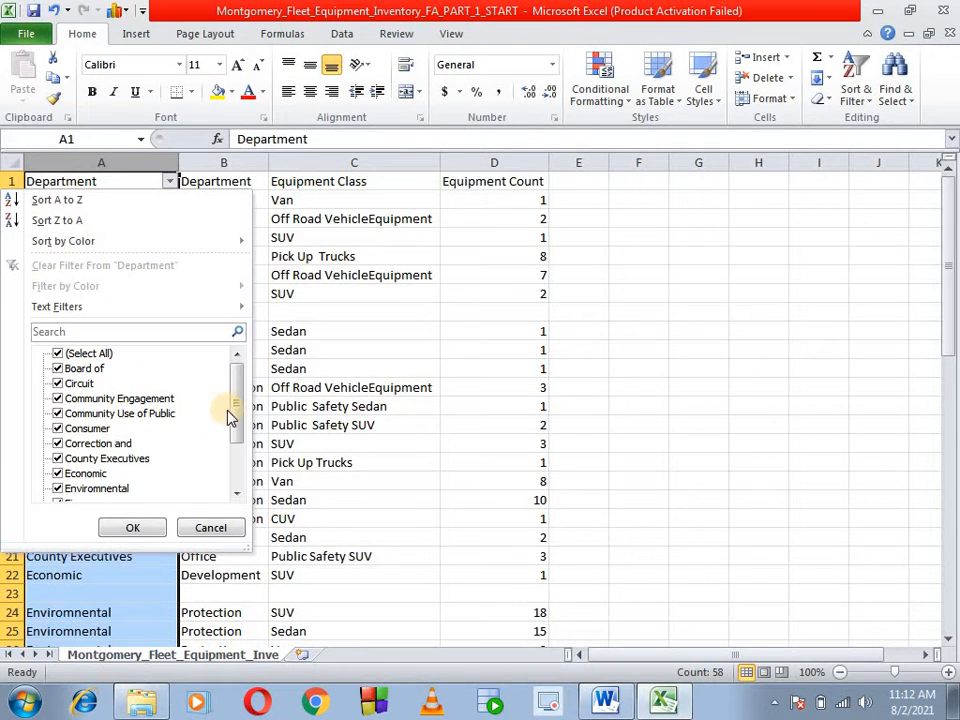
scroll(150, 487, down, 2)
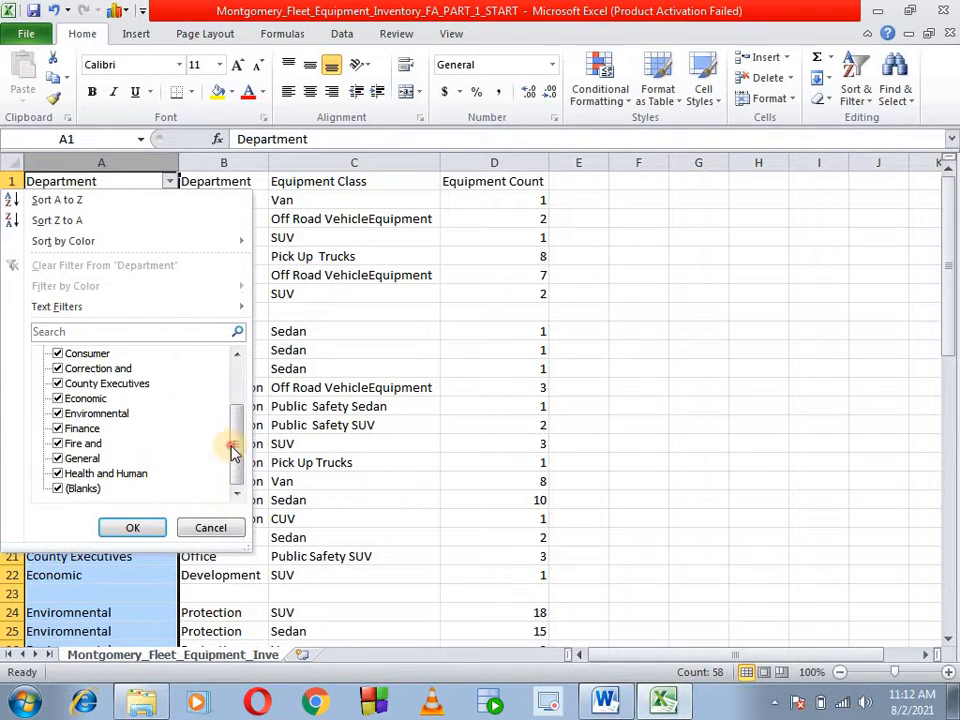
drag(232, 452, 232, 409)
click(58, 353)
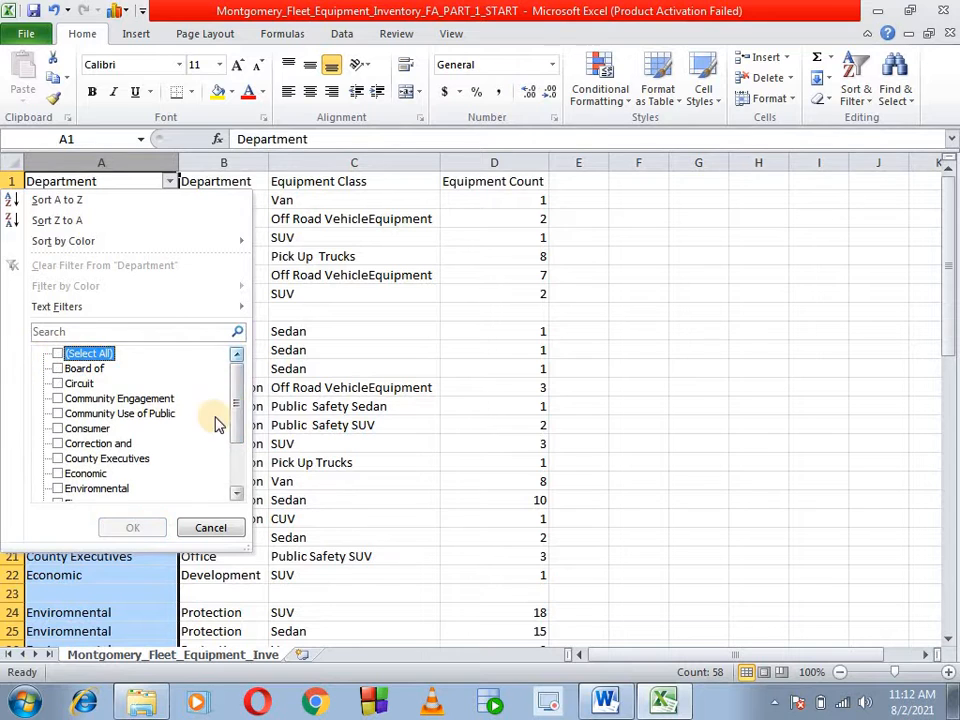
click(233, 485)
click(58, 488)
click(133, 527)
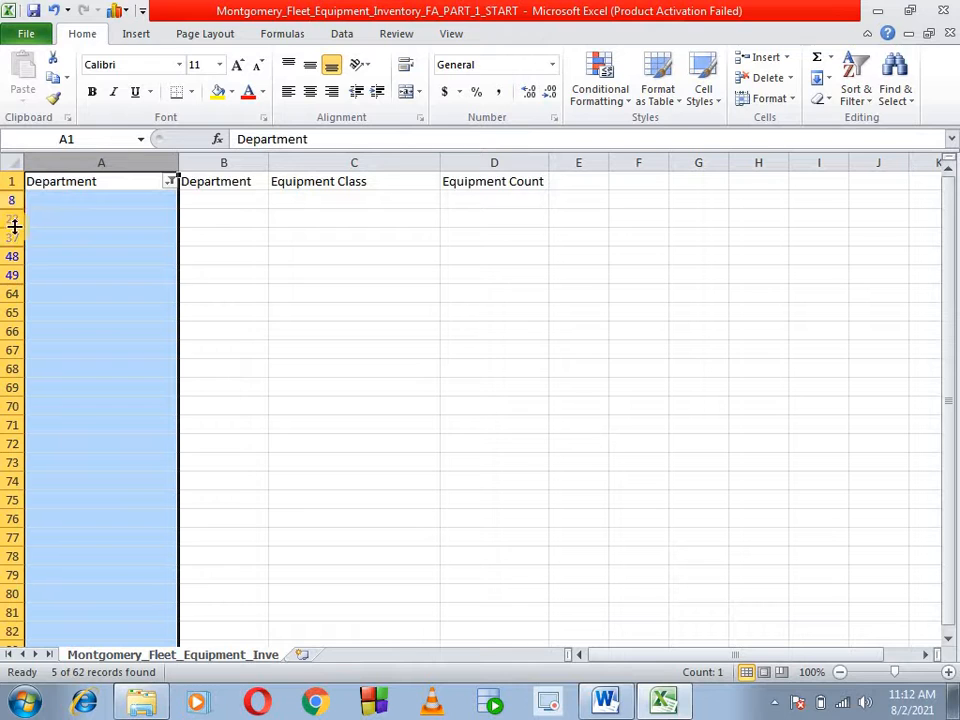
- Delete the filtered empty rows in columns A to D as entire sheet rows
click(229, 297)
drag(34, 198, 482, 295)
right_click(486, 241)
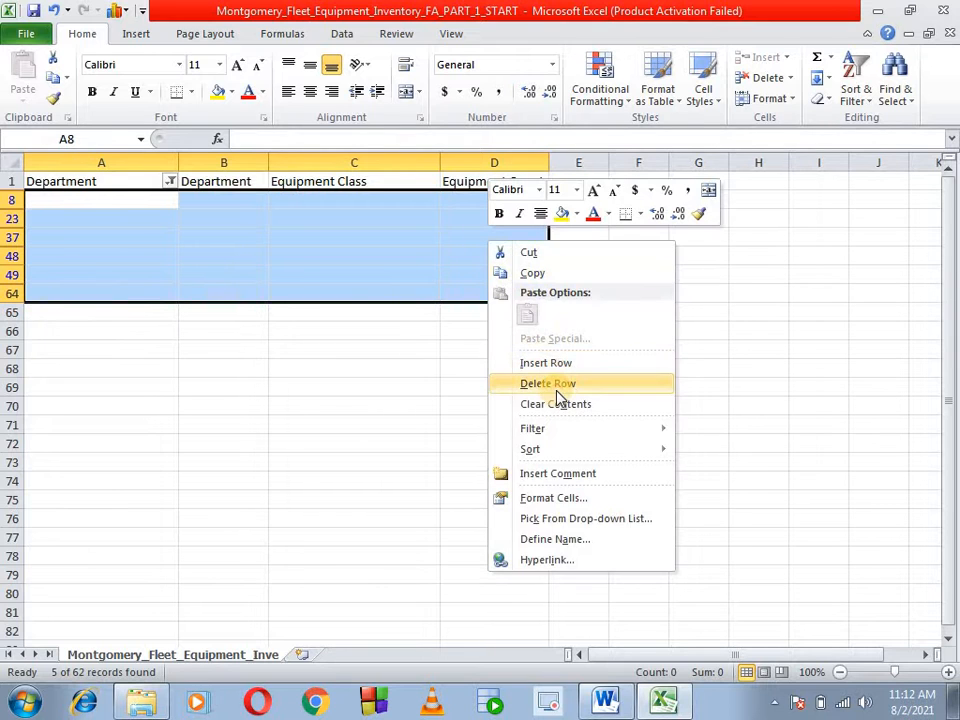
click(553, 385)
click(447, 398)
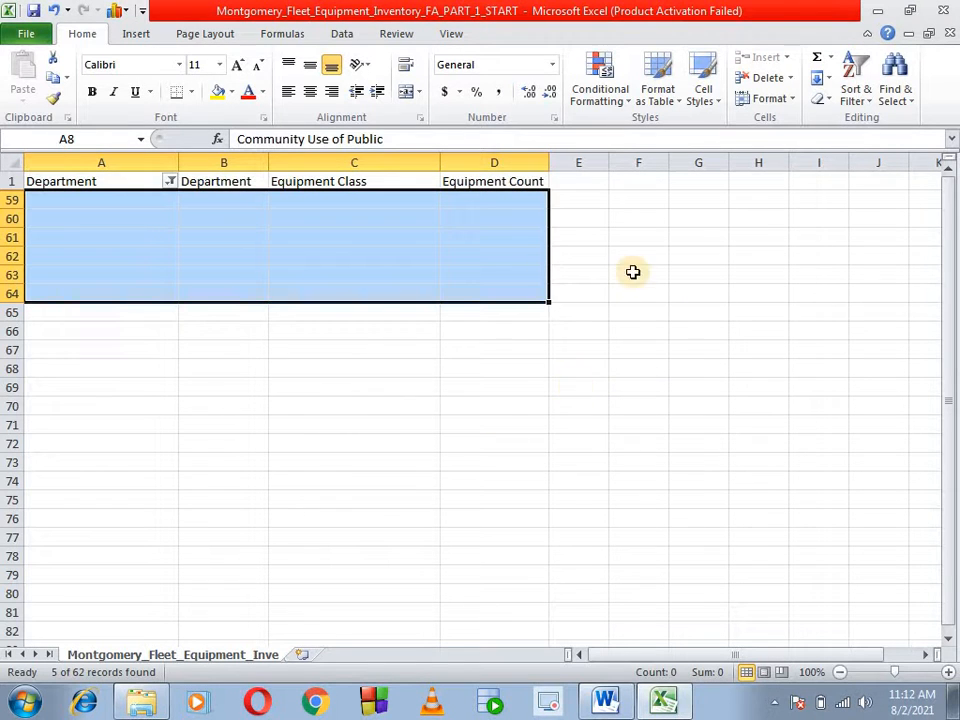
- Remove the filter from the Department column to show all remaining fleet records
click(860, 92)
click(868, 186)
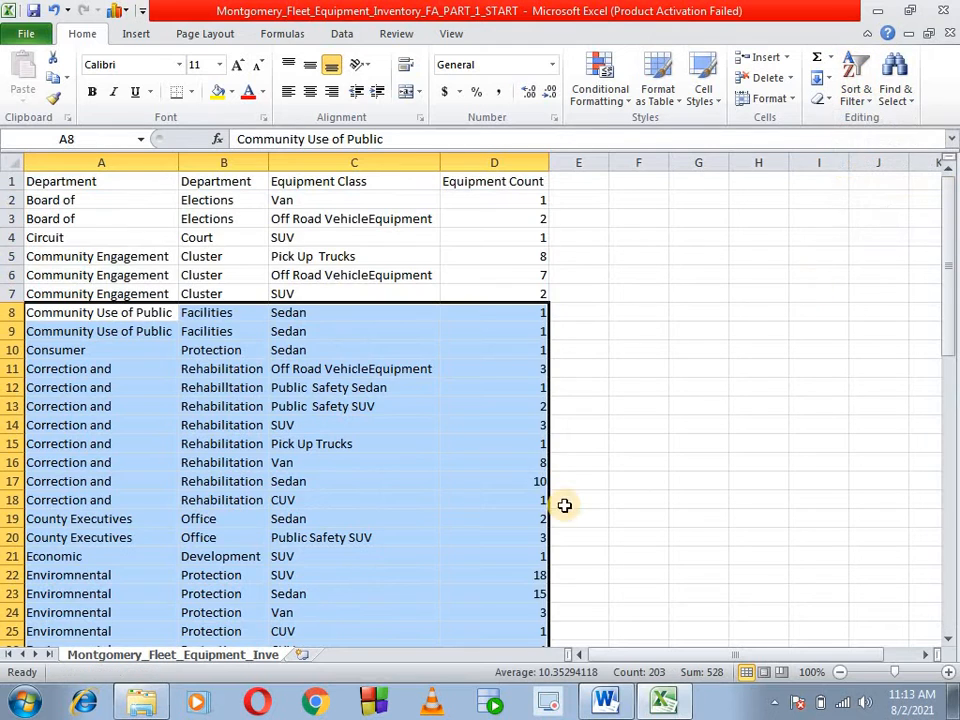
click(739, 398)
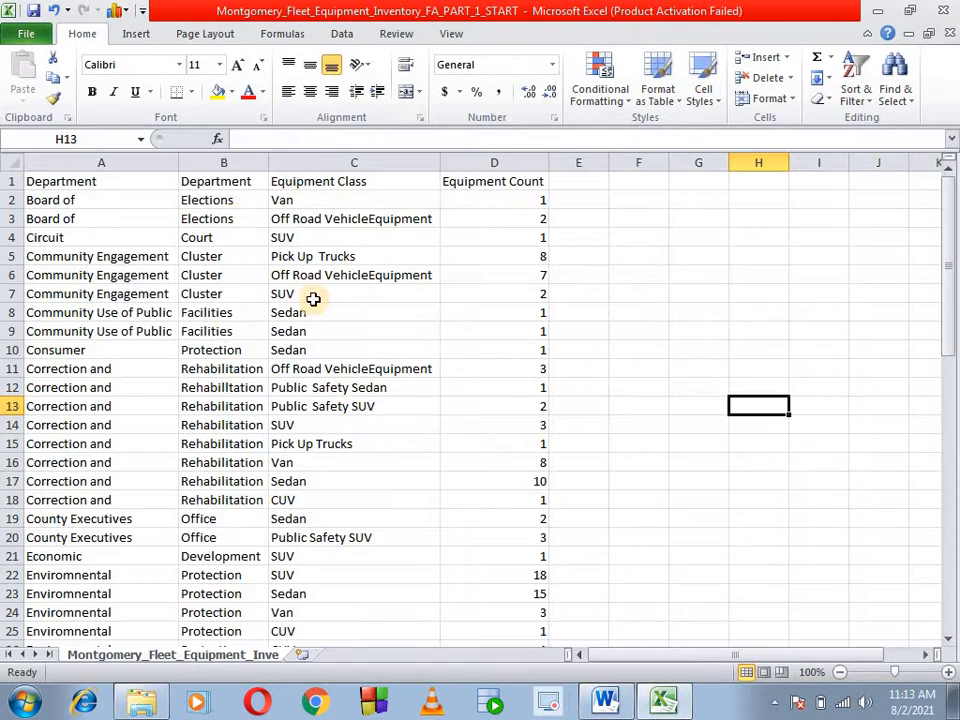
- Highlight duplicate values across the whole data range A1:D58 with Light Red Fill with Dark Red Text
click(121, 181)
key(ctrl+shift+Down)
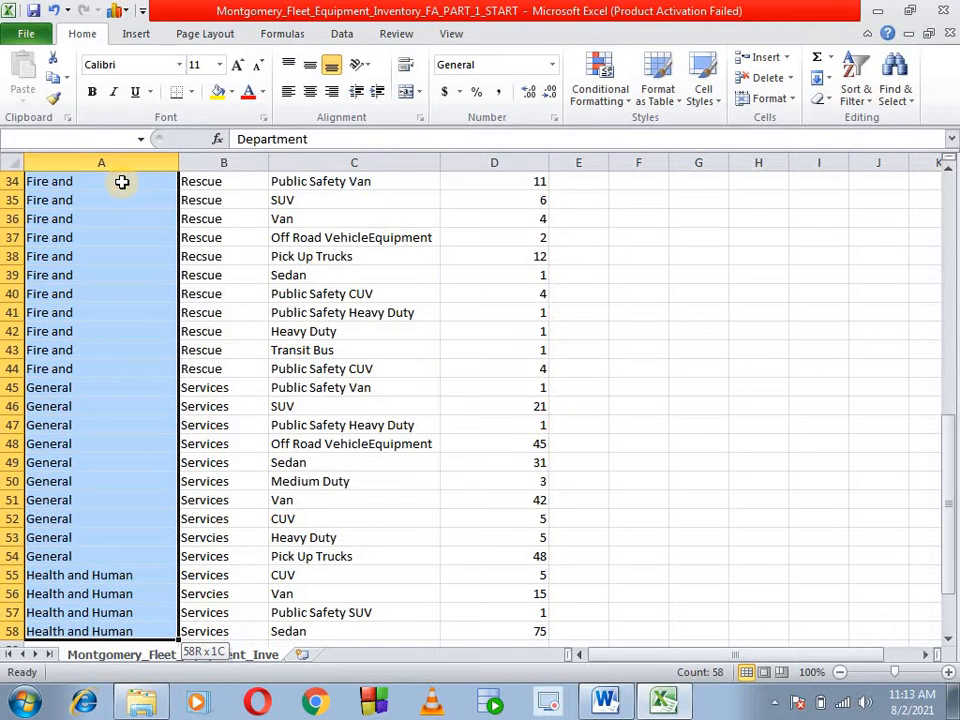
key(ctrl+shift+Right)
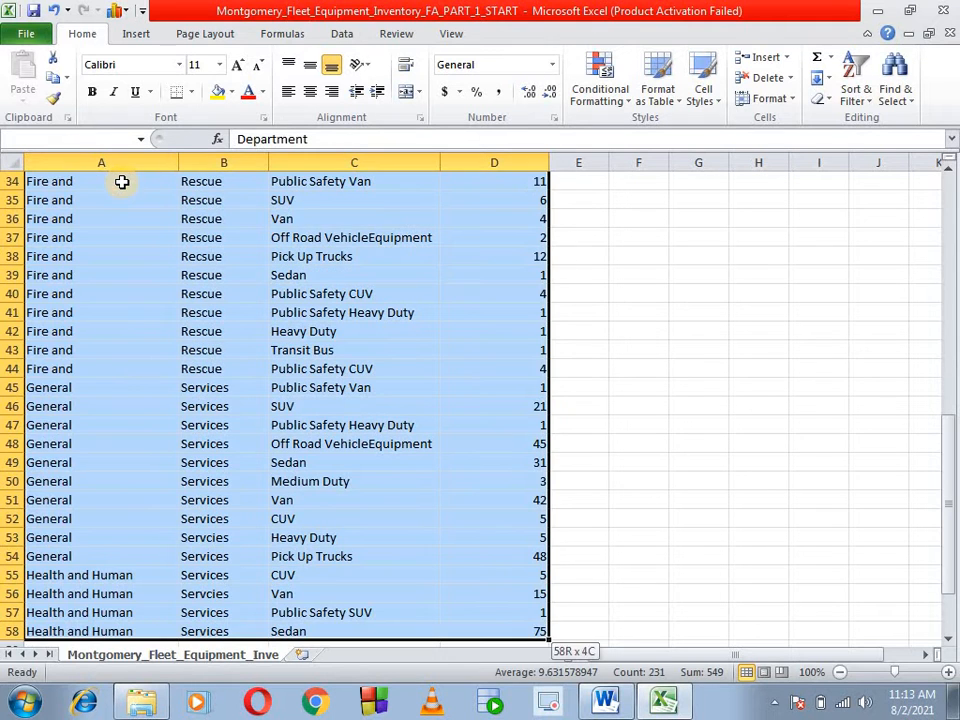
click(604, 96)
mouse_move(660, 131)
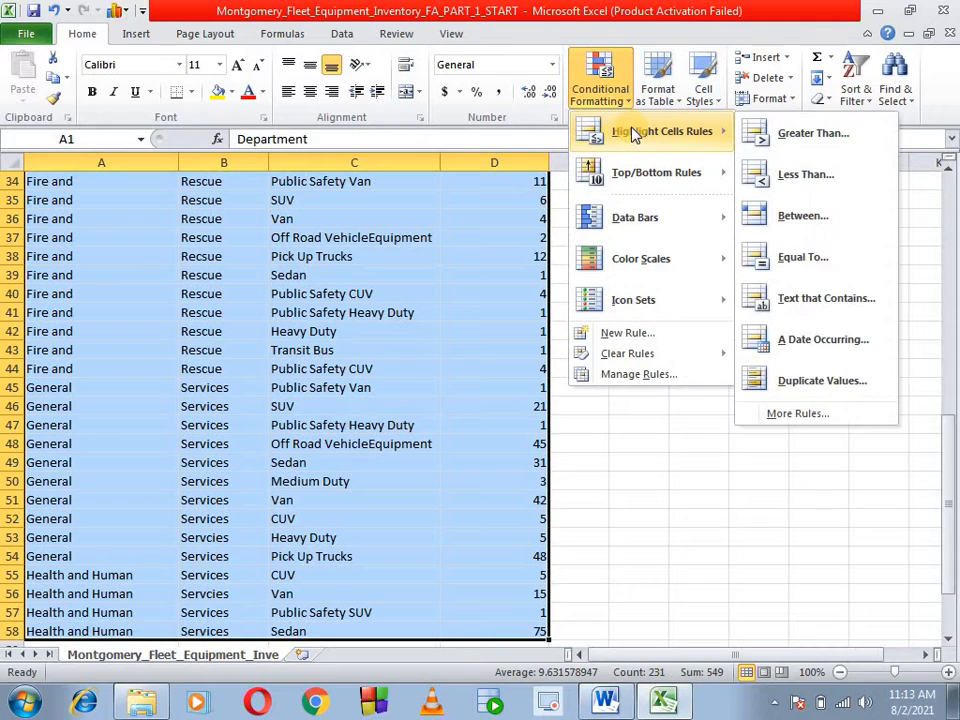
click(835, 390)
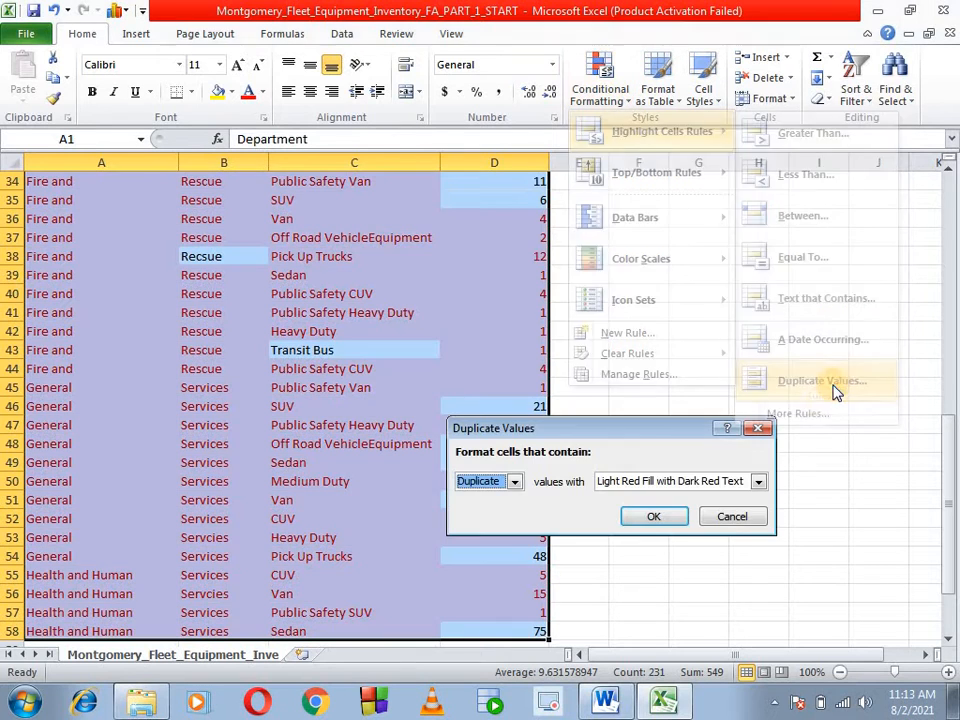
click(669, 518)
scroll(441, 466, up, 6)
scroll(441, 462, up, 5)
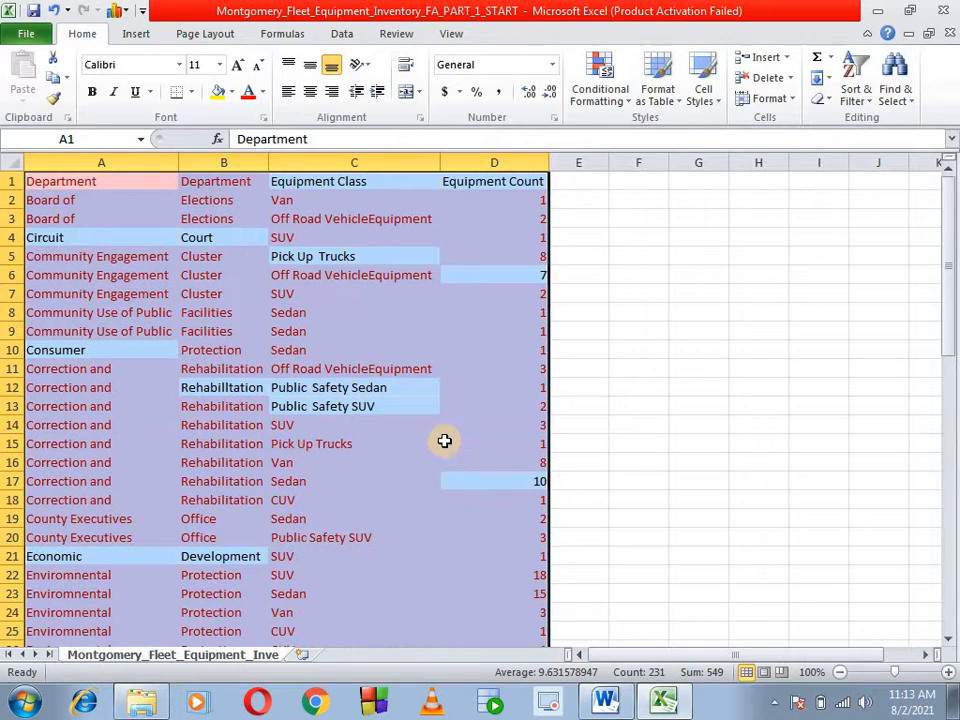
click(473, 343)
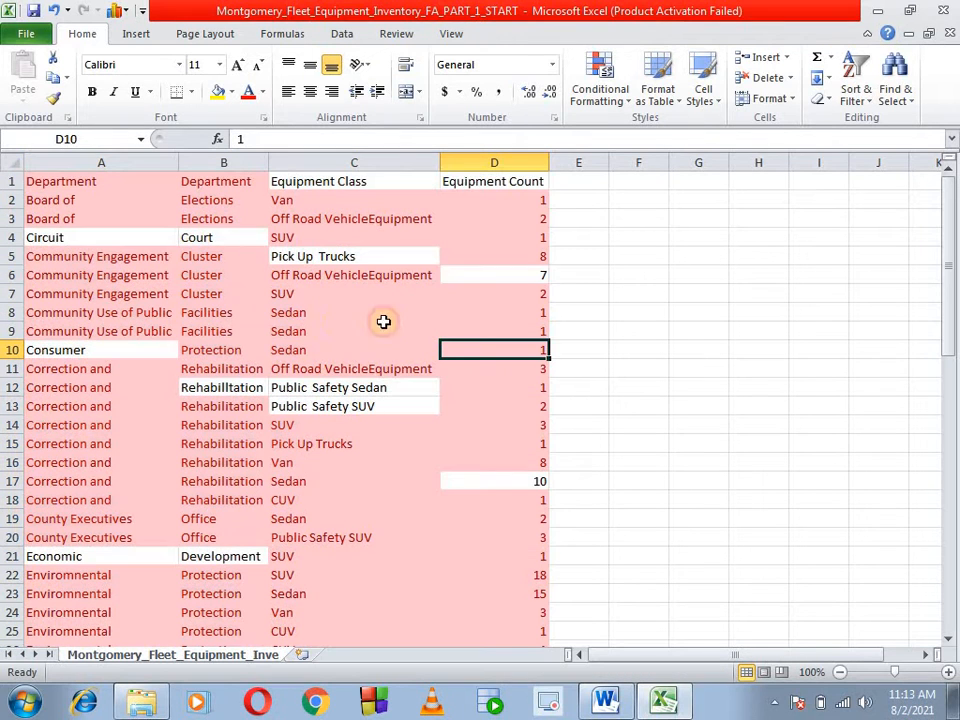
- Examine the highlighted records row by row through row 58 for entries that repeat in all four columns
click(300, 314)
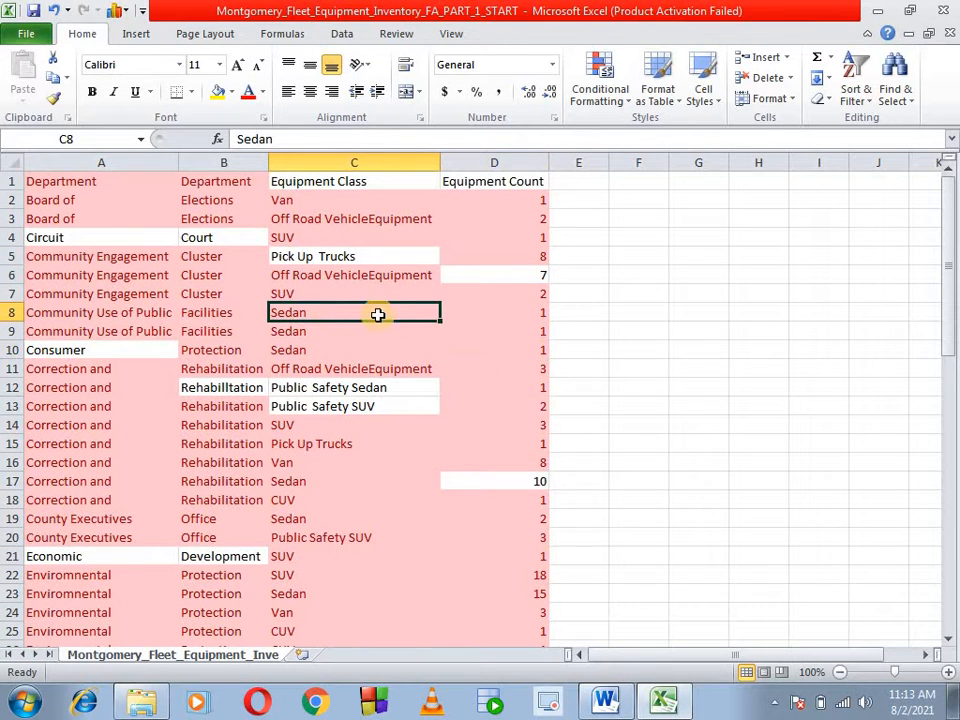
click(522, 311)
key(Down)
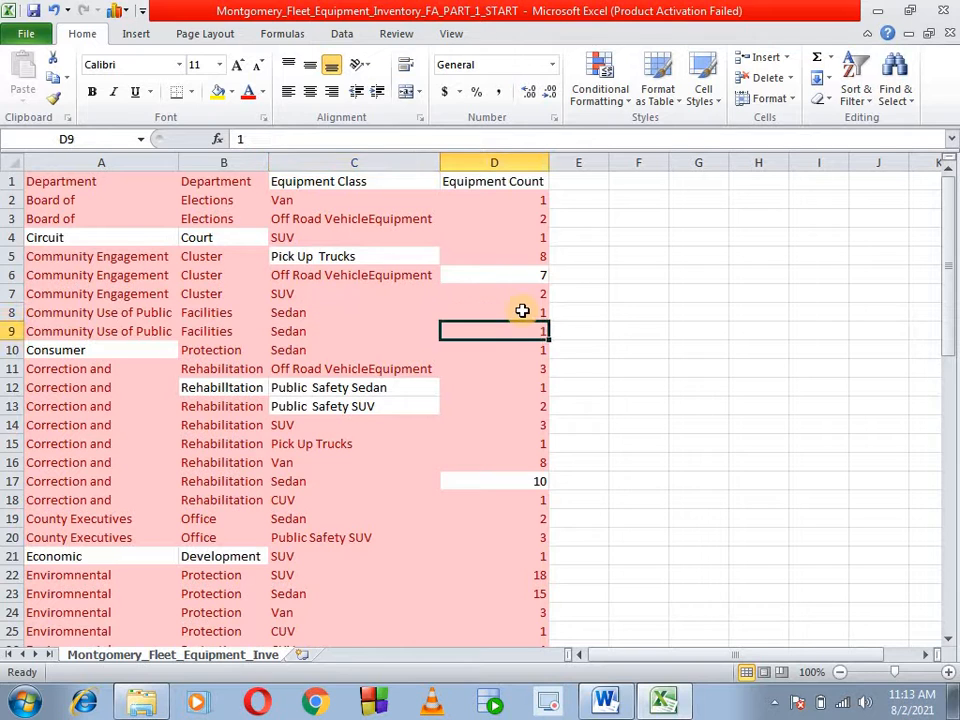
key(Down)
key(Down)
key(Down)
key(Down)
key(Down)
key(Down)
key(Down)
key(Down)
key(Down)
key(Down)
key(Down)
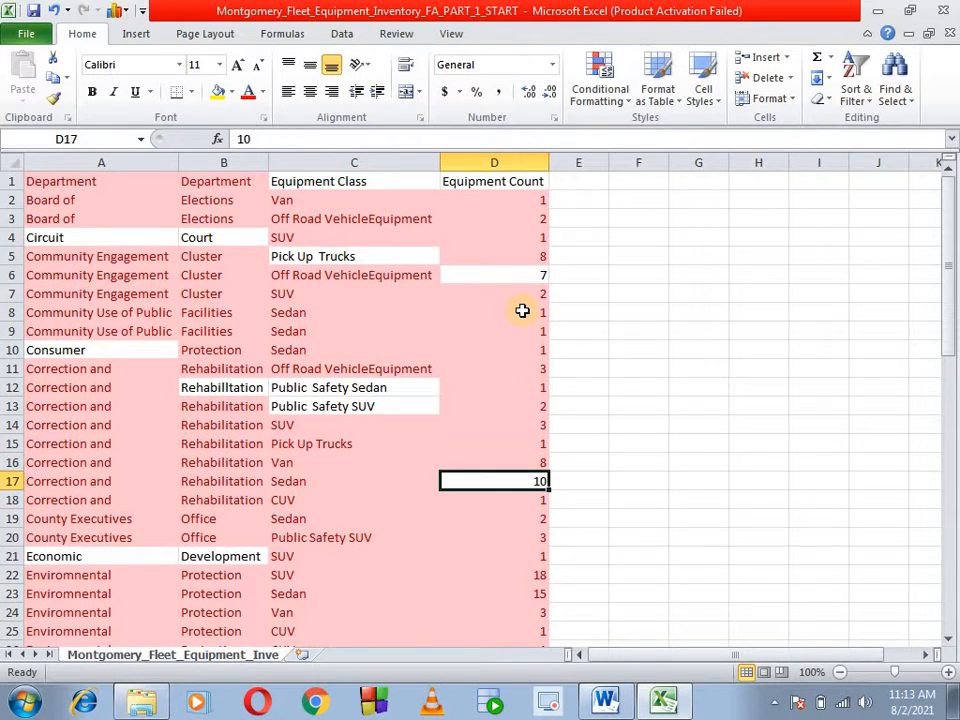
key(Down)
key(Down)
key(Down)
key(Down)
key(Down)
key(Down)
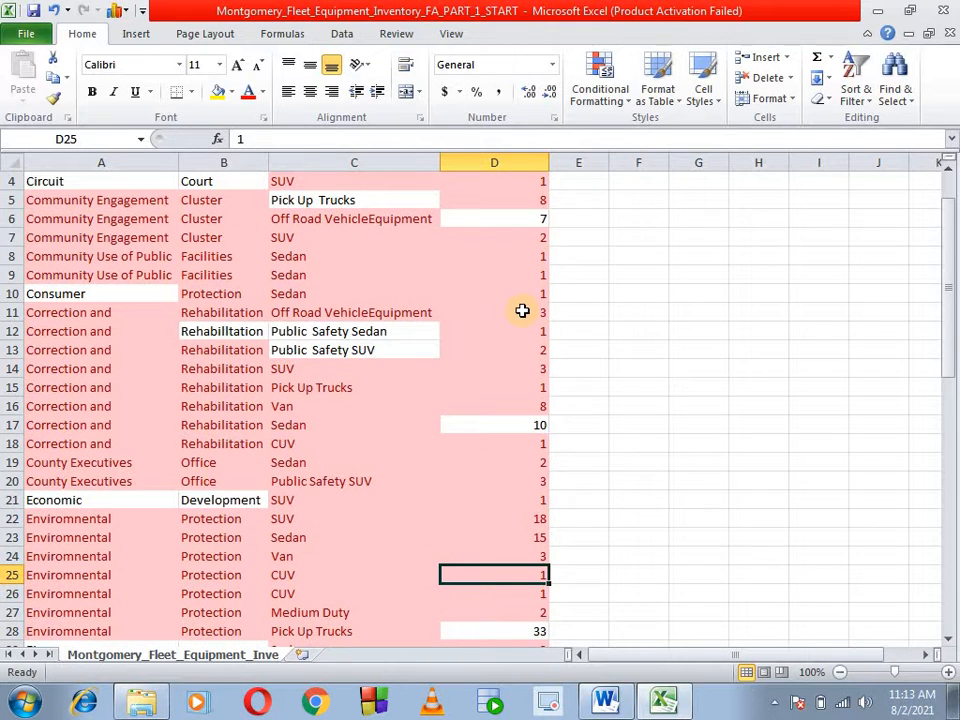
key(Down)
key(Up)
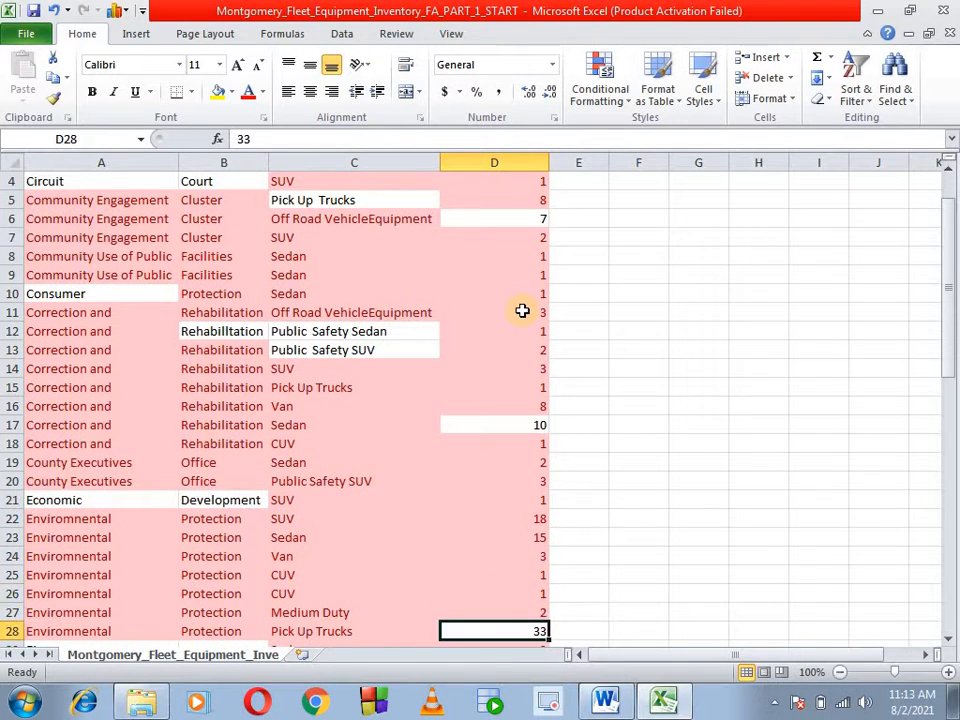
key(Down)
key(Down)
key(Down)
key(Down)
key(Down)
key(Down)
key(Down)
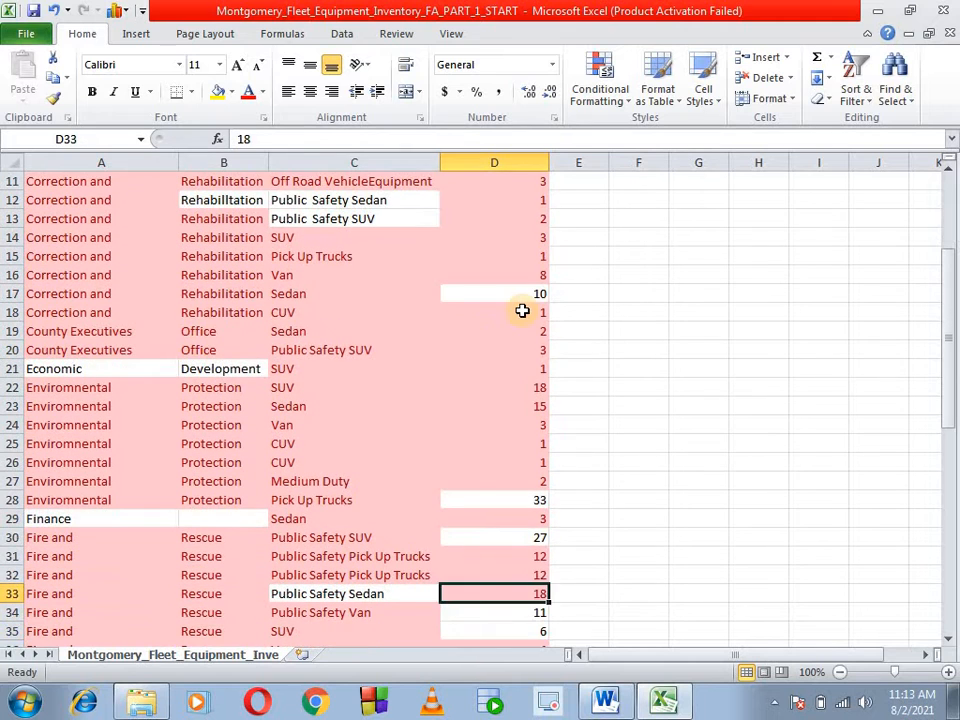
key(Up)
key(Up)
key(Up)
key(Down)
key(Down)
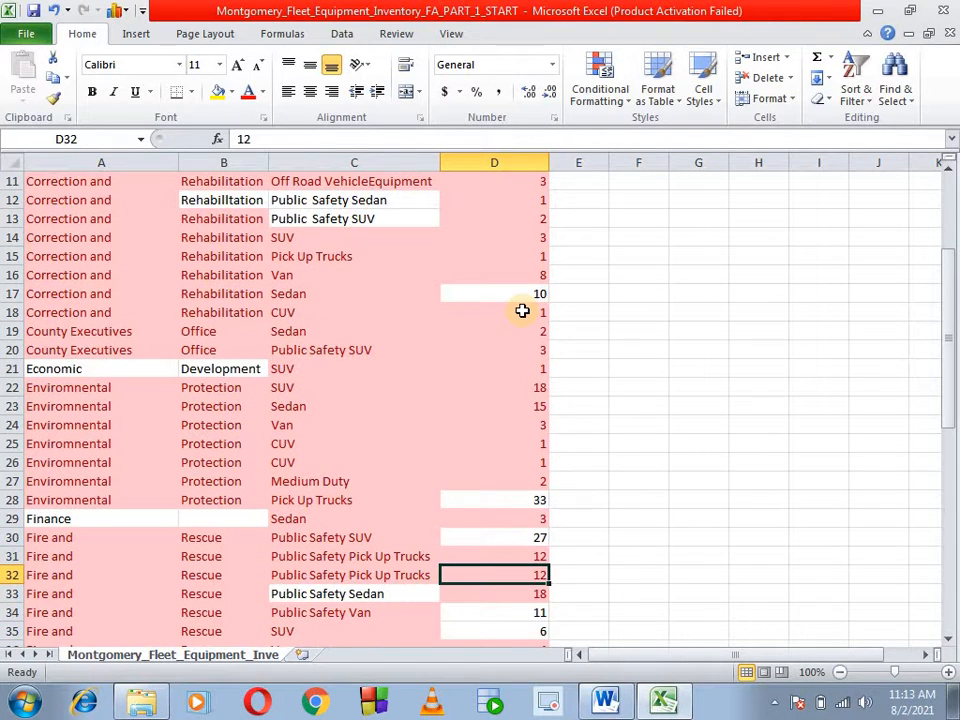
key(Down)
key(Down)
key(Down)
key(Down)
key(Down)
key(Down)
key(Down)
key(Down)
key(Down)
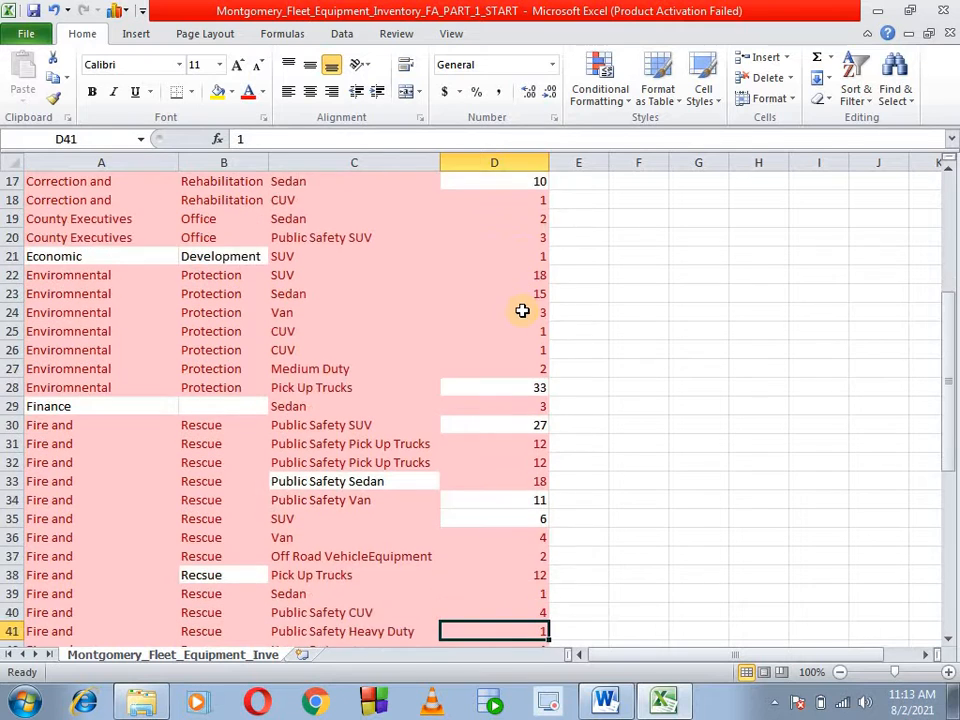
key(Down)
key(Down)
key(Up)
key(Up)
key(Down)
key(Down)
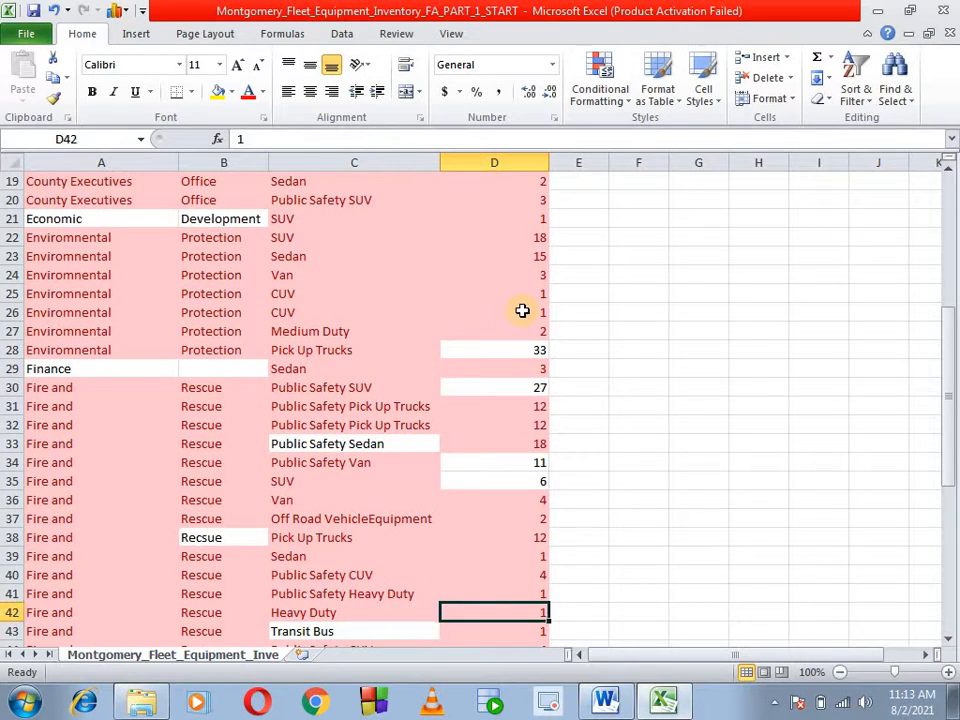
key(Up)
key(Up)
key(Down)
key(Down)
key(Down)
key(Down)
key(Down)
key(Down)
key(Down)
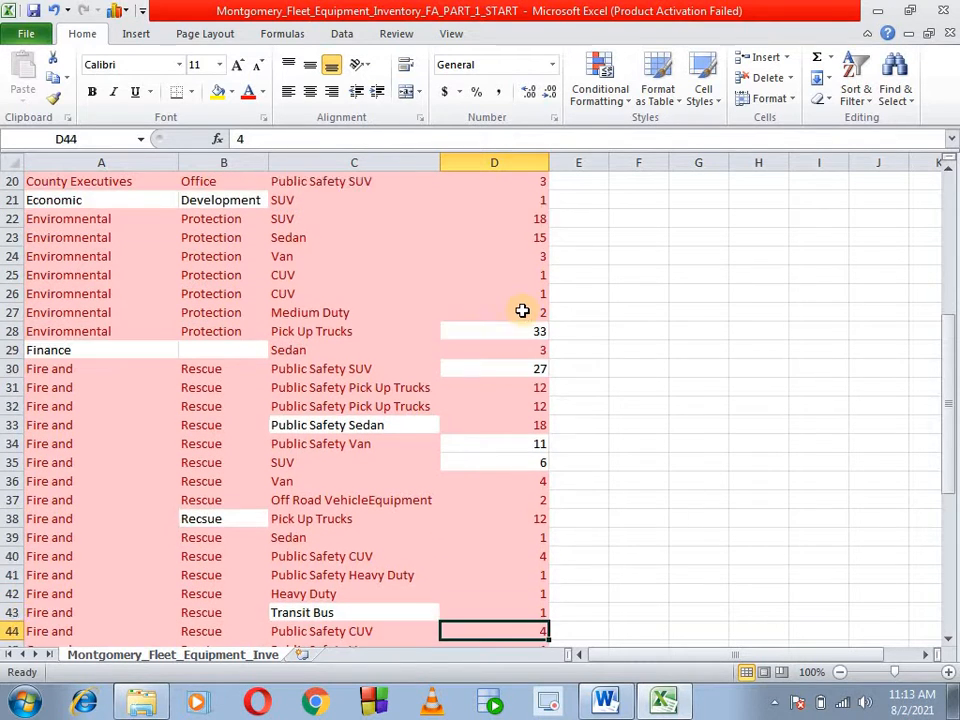
key(Down)
key(Down)
key(Down)
key(Down)
key(Down)
key(Down)
key(Down)
key(Down)
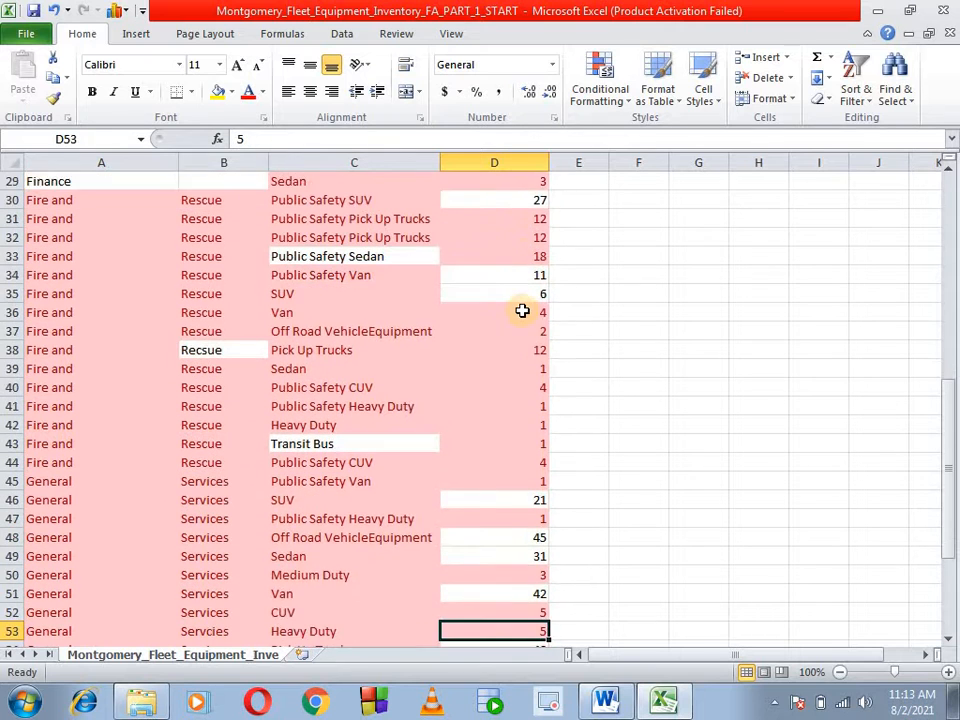
key(Down)
key(Down)
key(Down)
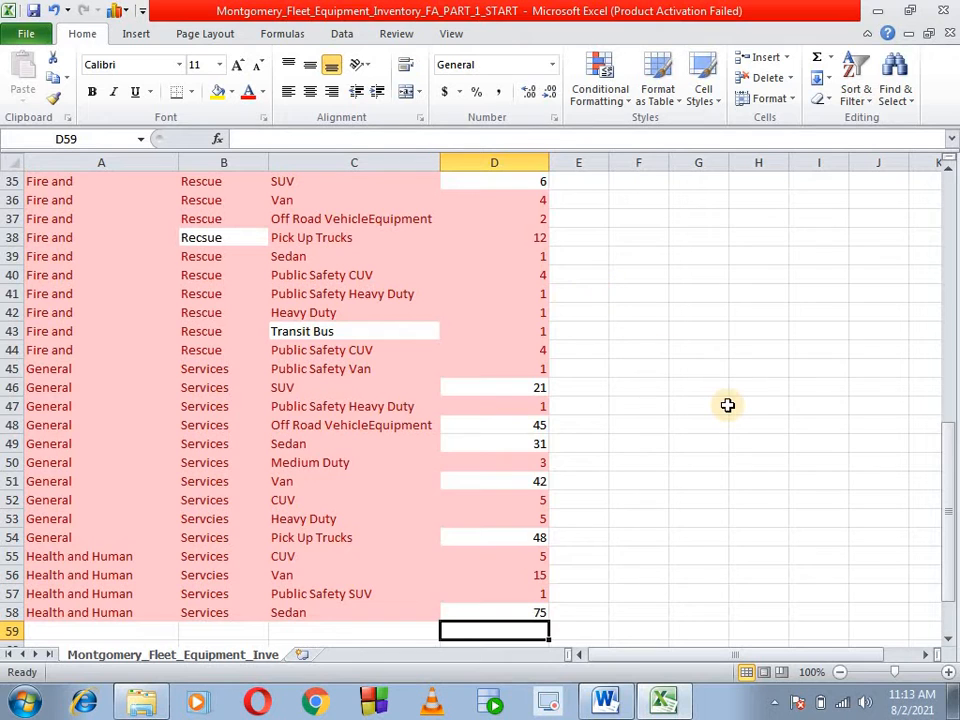
scroll(730, 406, up, 11)
scroll(731, 406, up, 1)
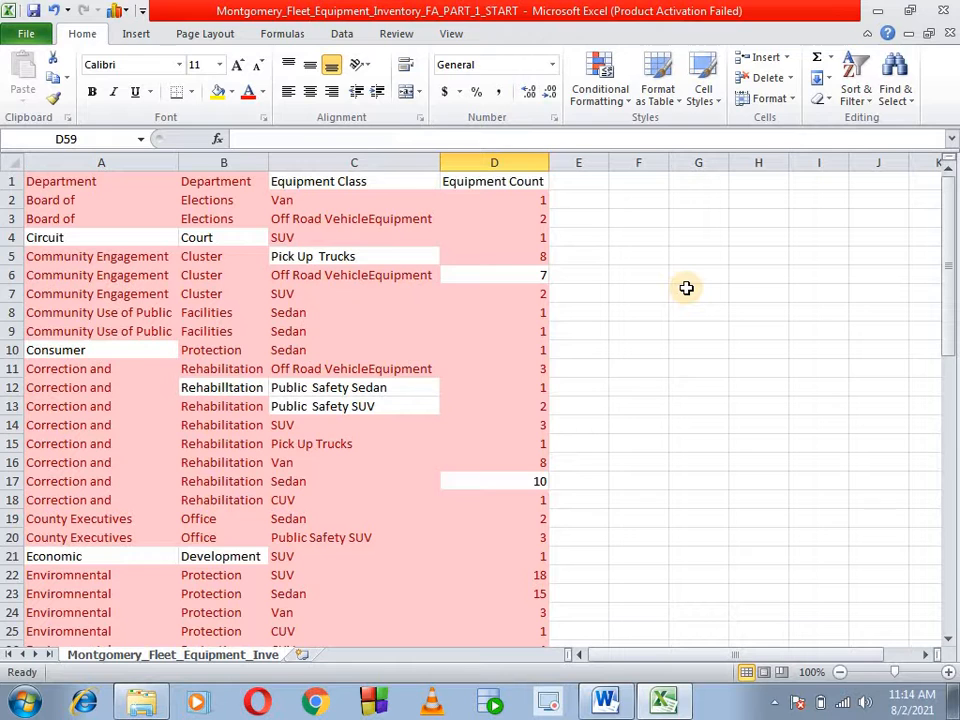
- Clear the conditional formatting rules from the entire sheet
click(611, 88)
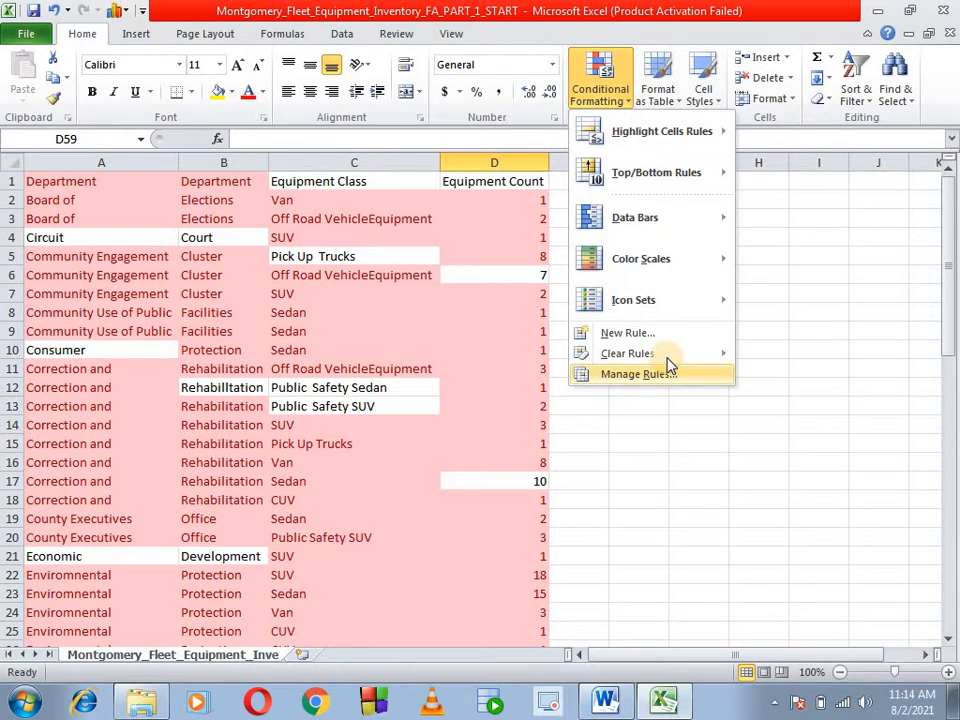
mouse_move(630, 353)
click(778, 375)
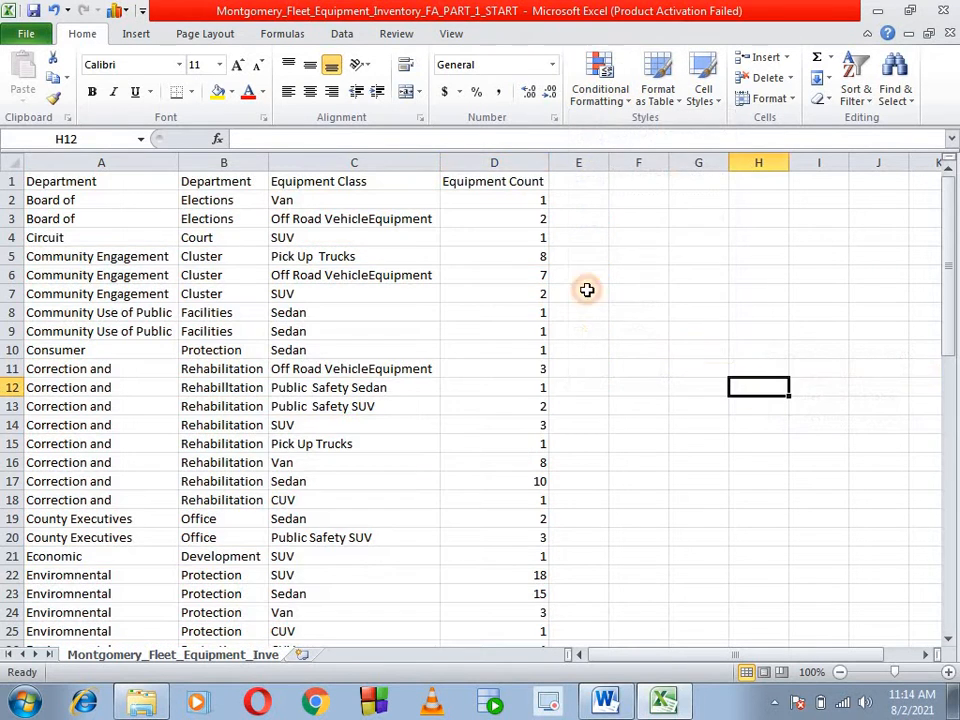
- Remove duplicate records from the full data range, comparing all four columns and treating the first row as headers
click(114, 186)
key(ctrl+shift+End)
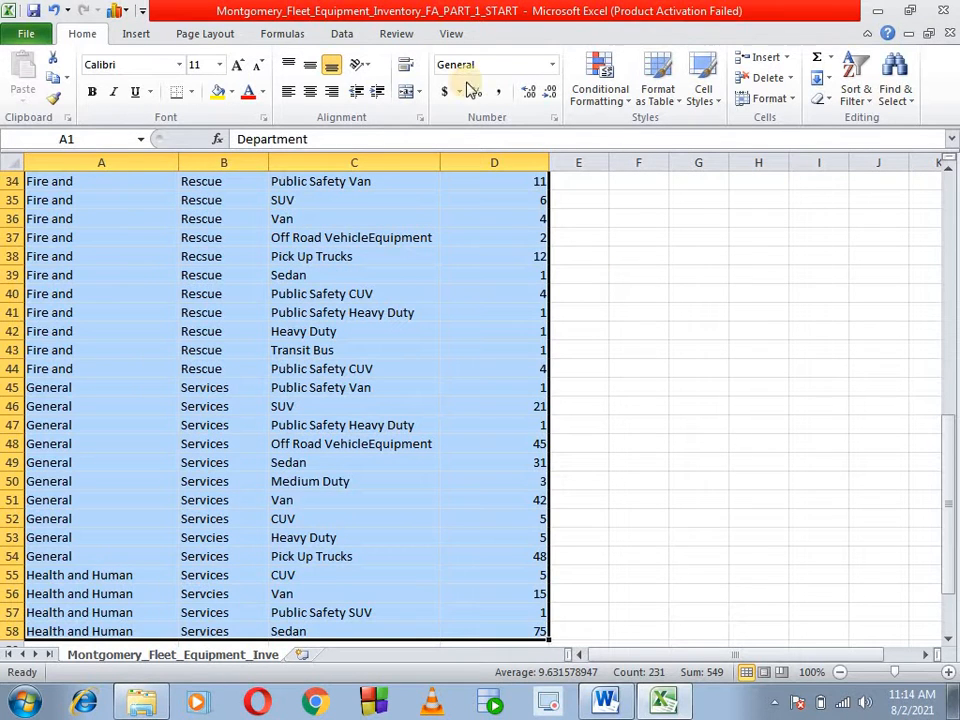
click(341, 33)
click(641, 97)
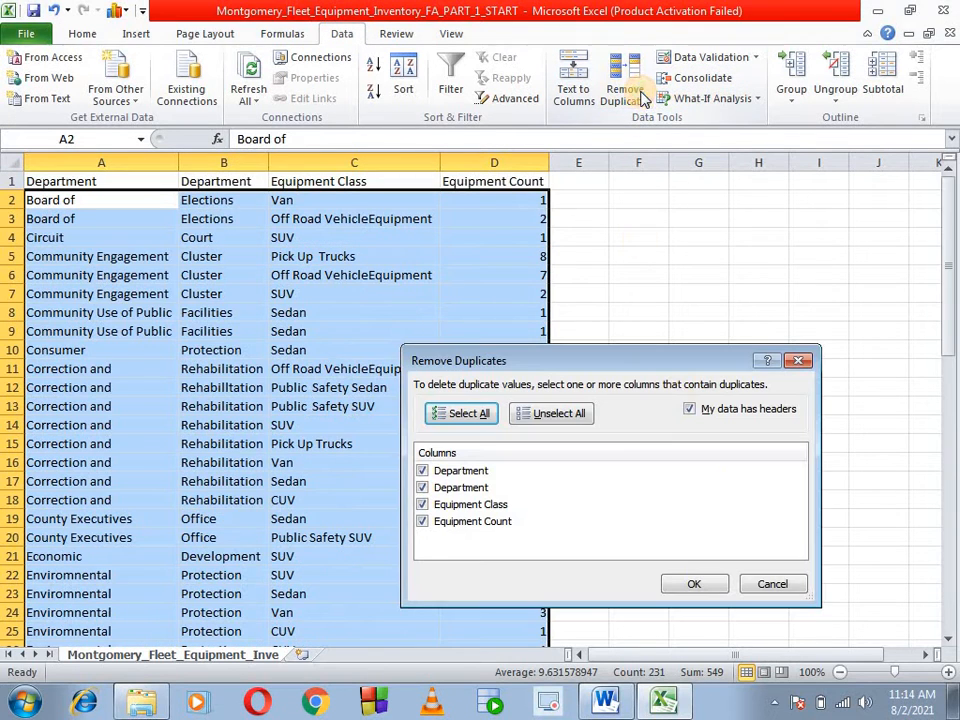
click(688, 584)
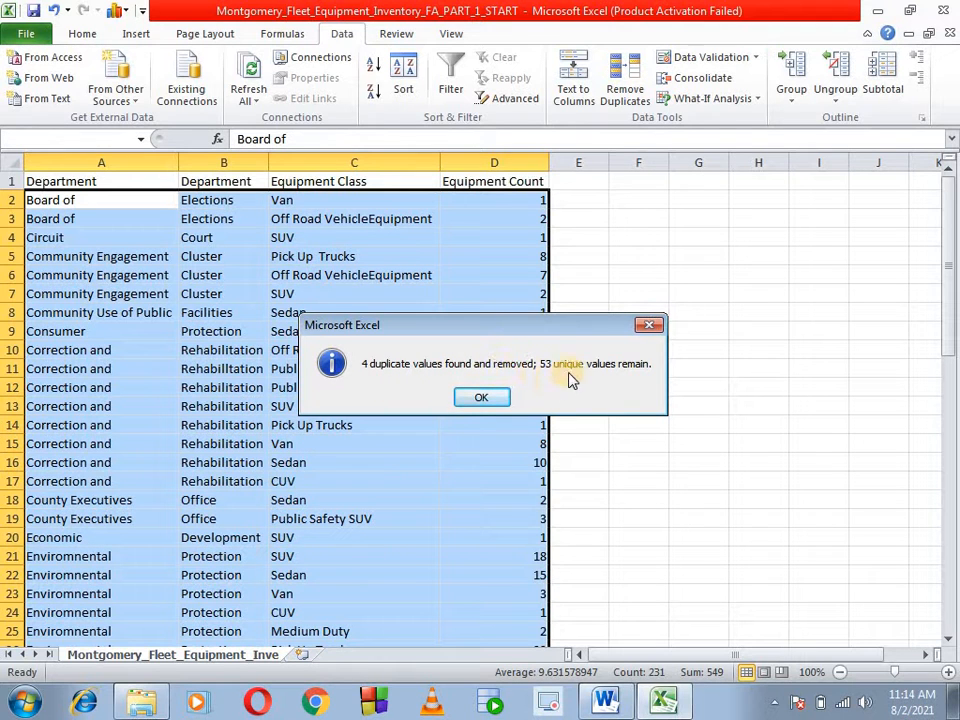
click(485, 402)
click(628, 440)
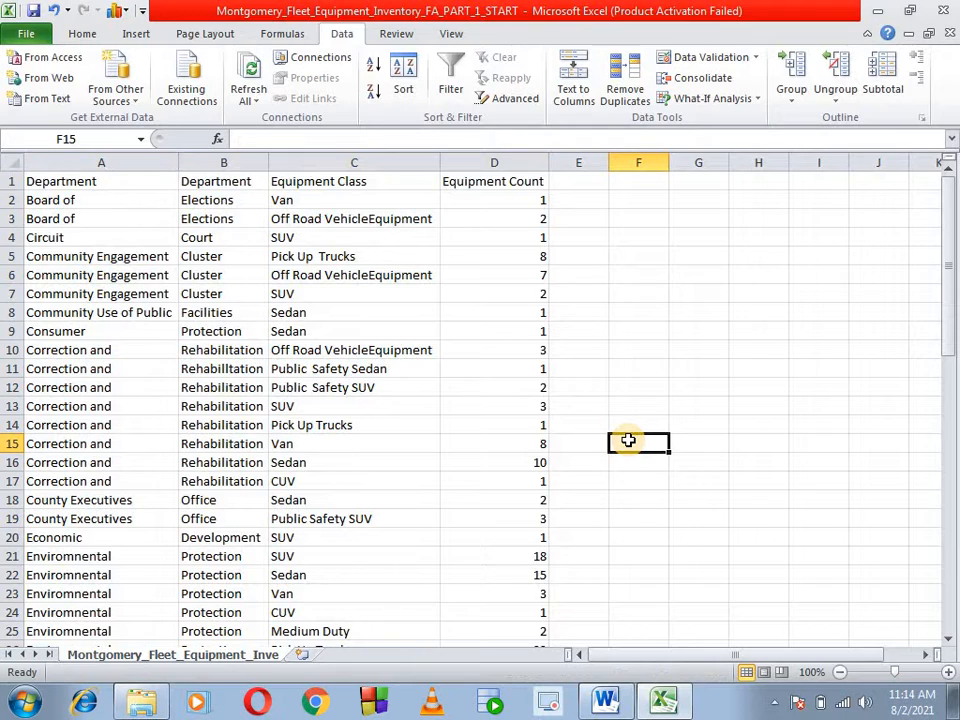
- Start a spelling check of data range A1:D54, changing VehicleEquipment to Vehicle Equipment in the first three affected records and fixing the misspelled Rehabilitation entry
key(alt+Tab)
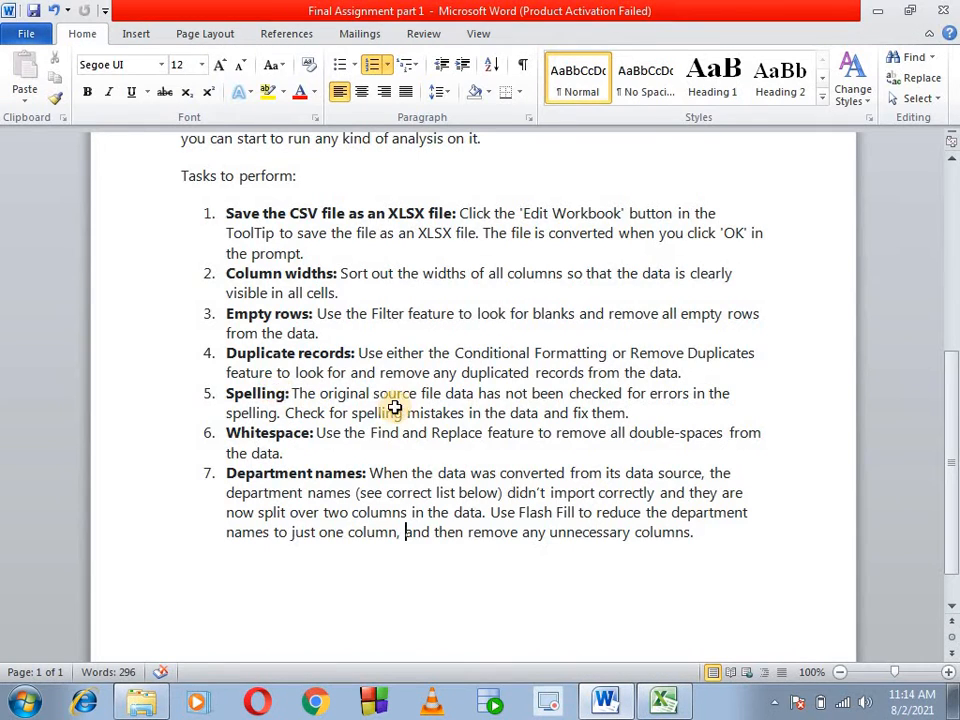
key(alt+Tab)
click(85, 180)
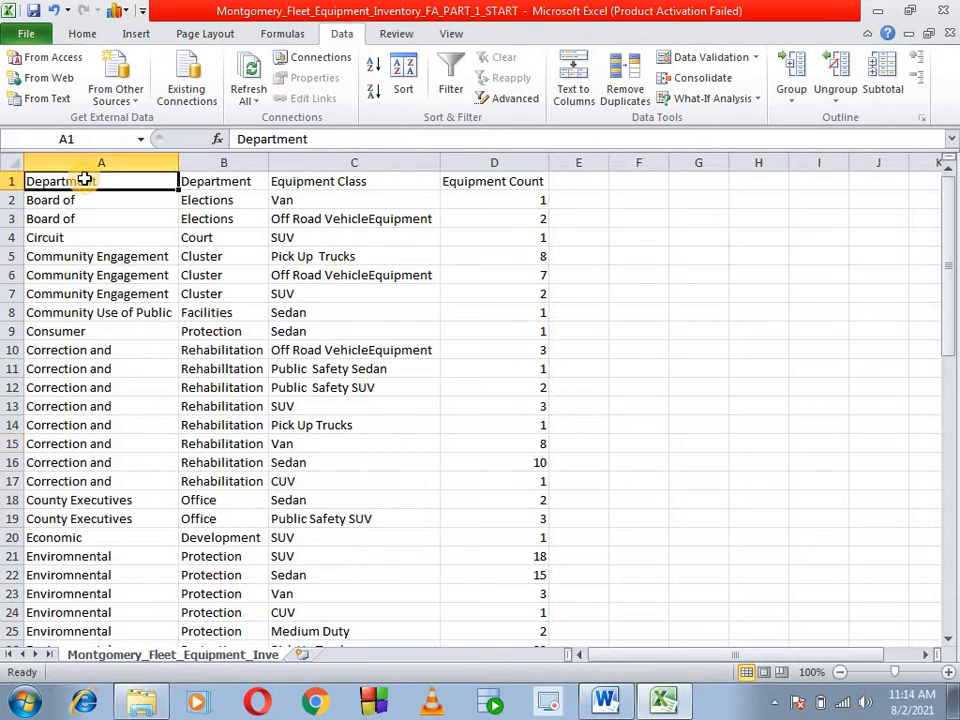
key(ctrl+shift+End)
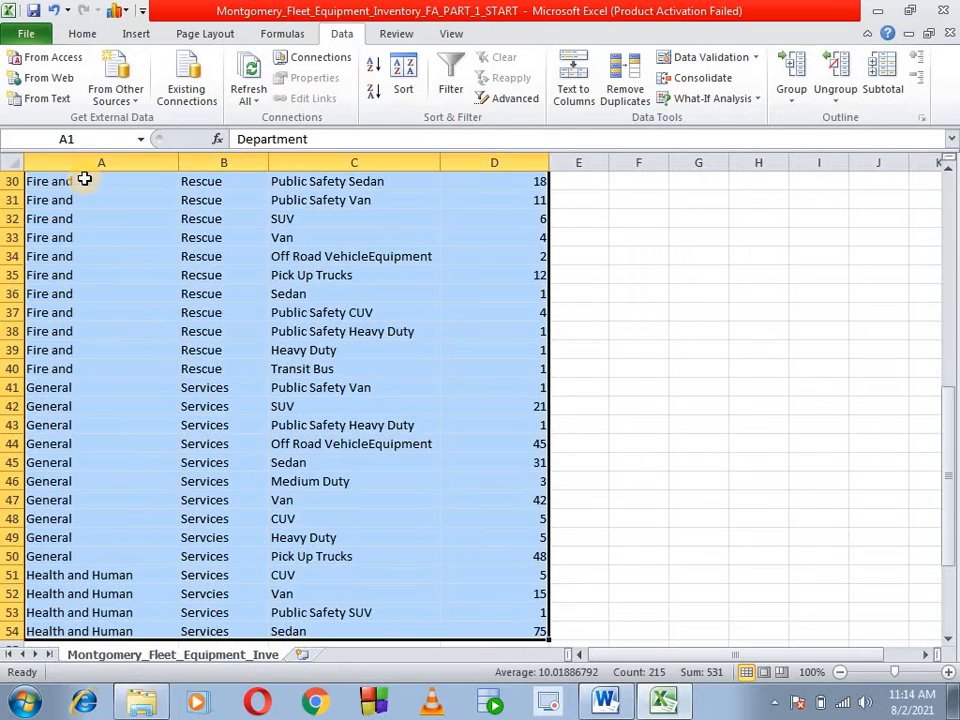
click(383, 33)
click(26, 68)
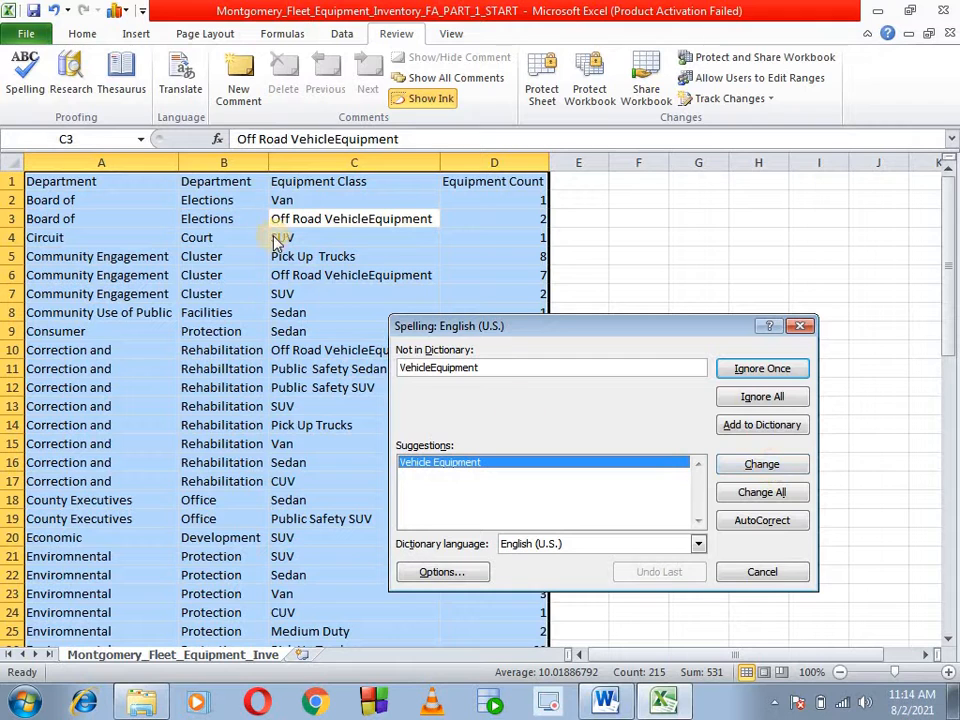
click(750, 465)
click(750, 465)
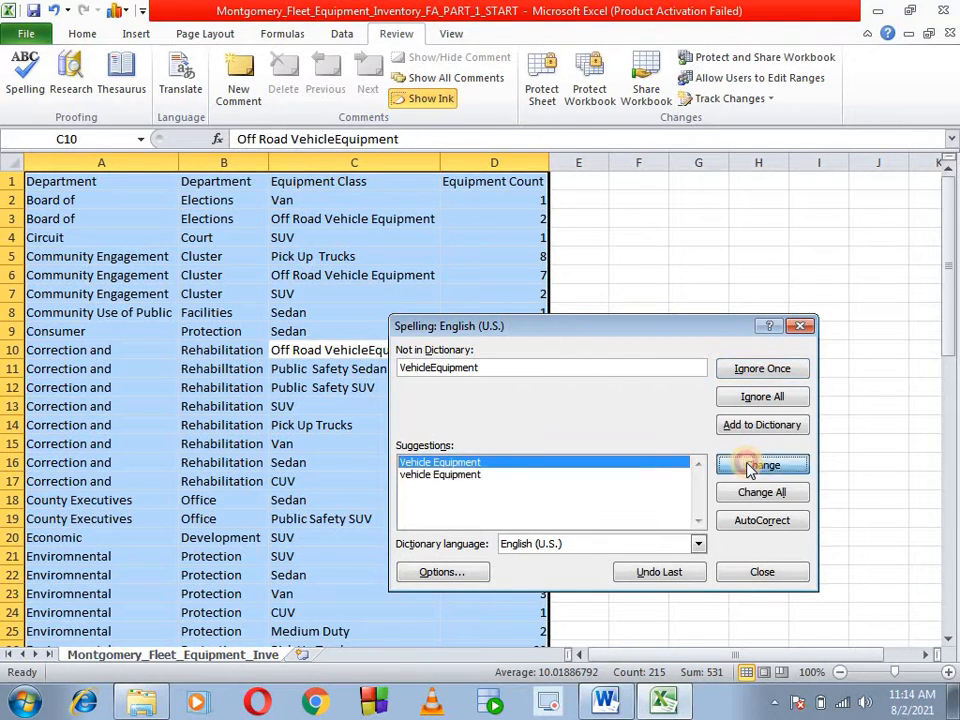
click(750, 465)
click(778, 466)
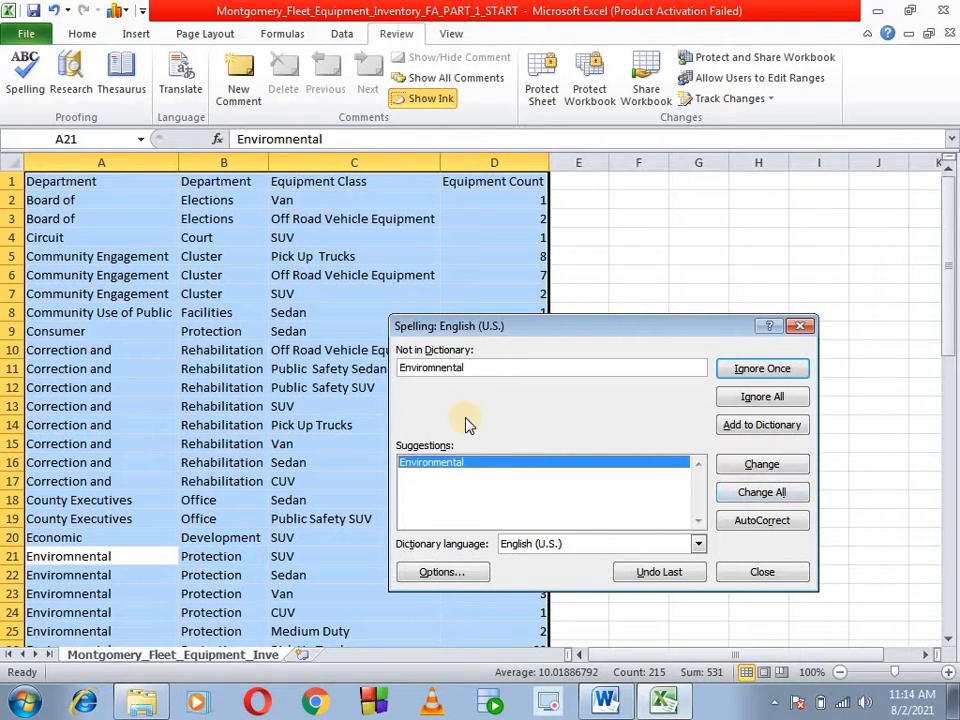
- Finish the spelling check by correcting every Enviromnental to Environmental, remaining VehicleEquipment to Vehicle Equipment, Recsue to Rescue and Servcies to Services
click(765, 492)
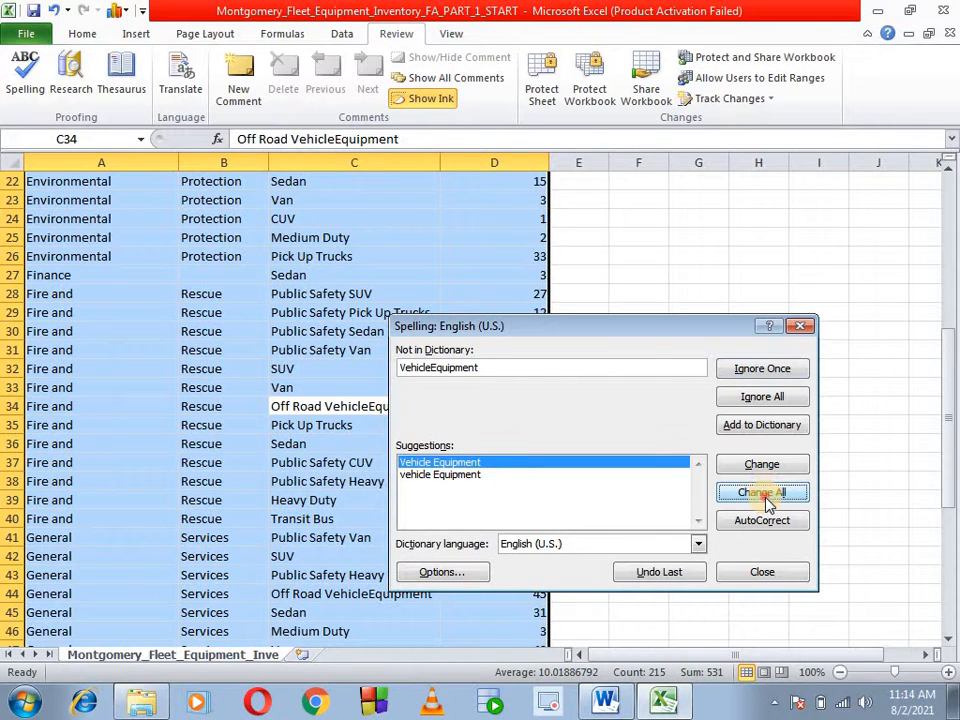
click(765, 493)
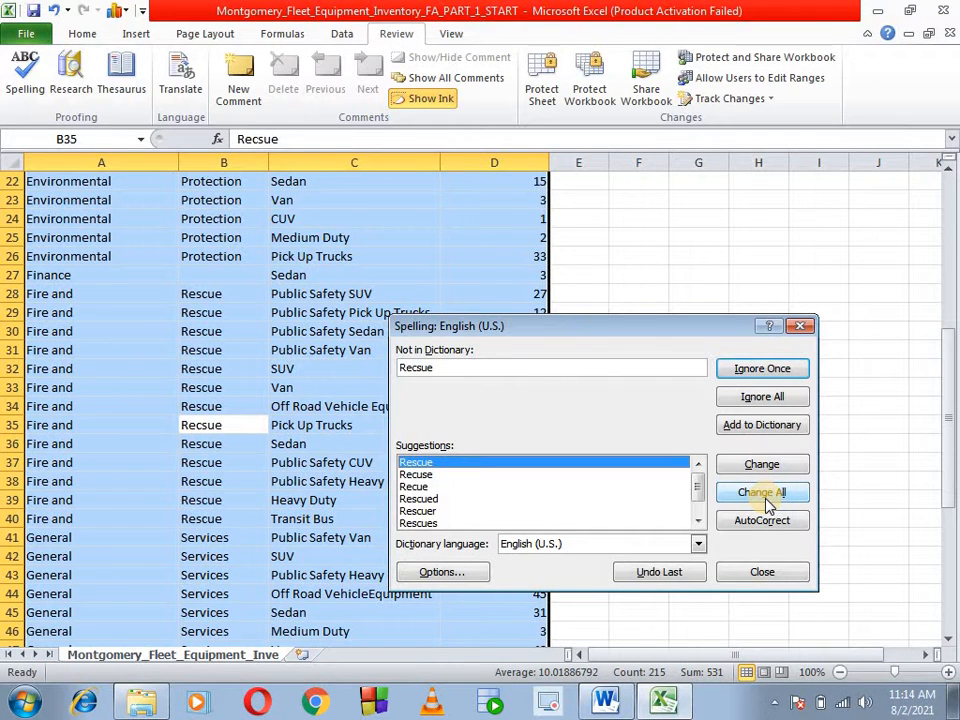
click(762, 464)
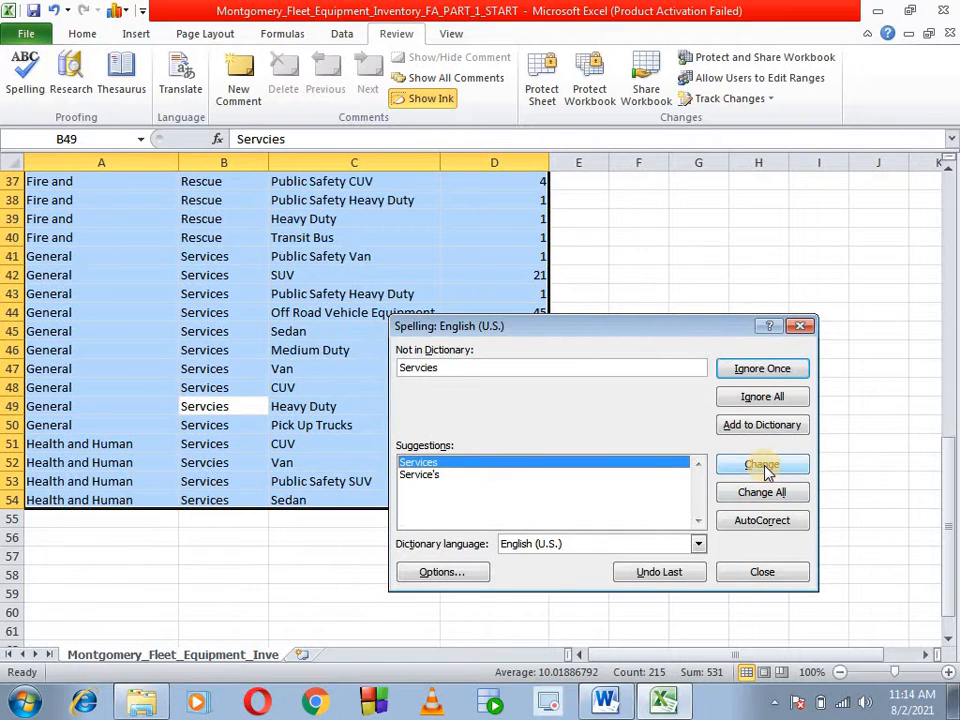
click(762, 464)
click(768, 498)
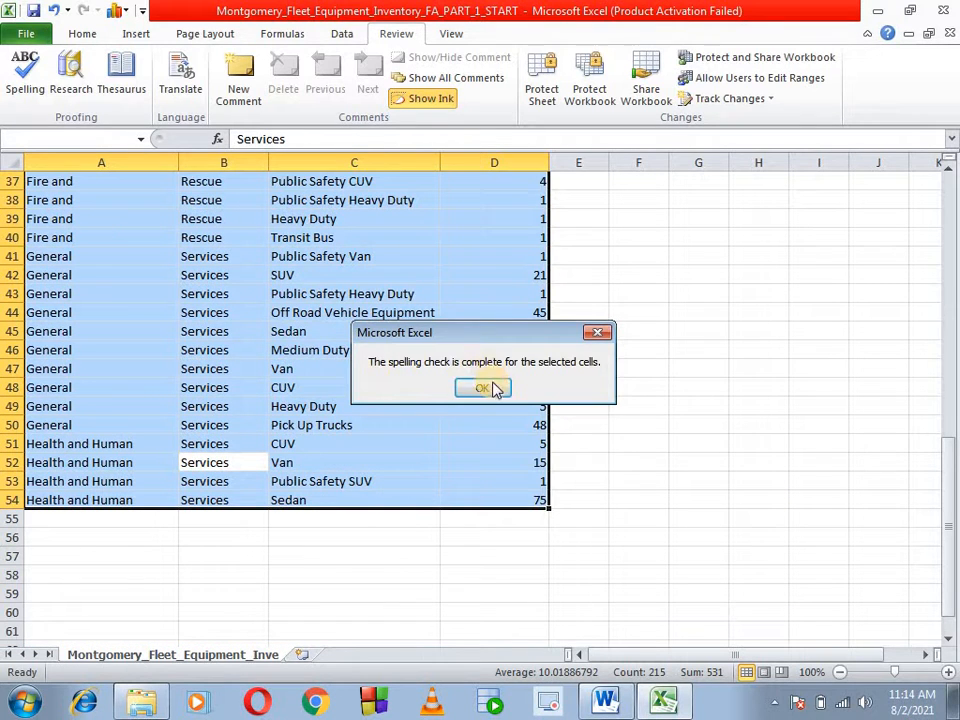
click(484, 388)
- Search the selected data range for cells containing double spaces
key(alt+Tab)
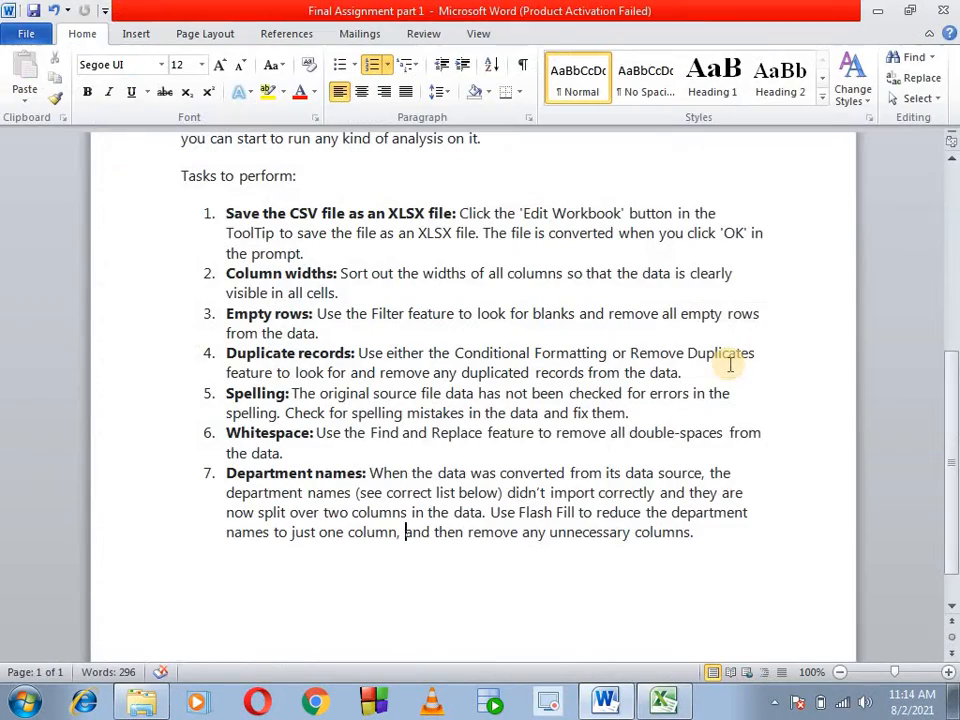
key(alt+Tab)
scroll(399, 403, up, 12)
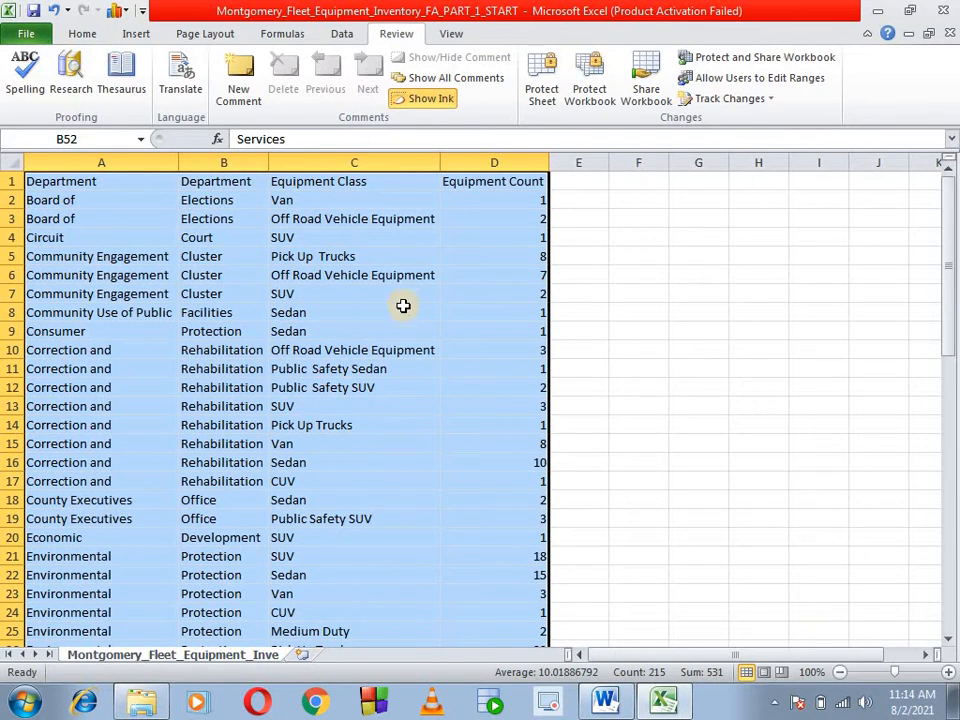
click(82, 34)
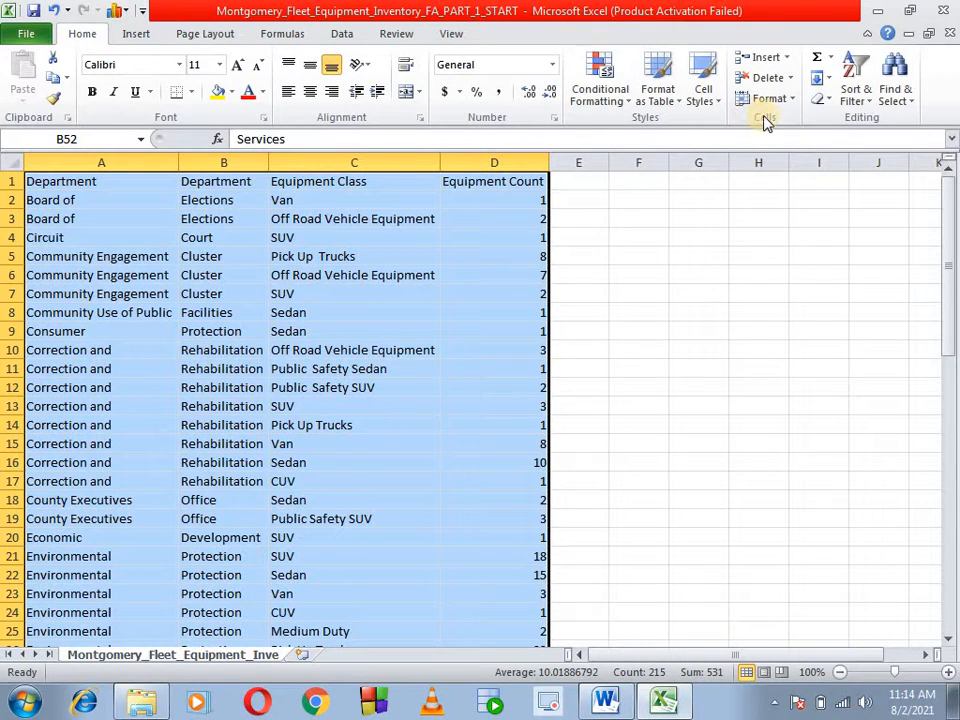
click(910, 105)
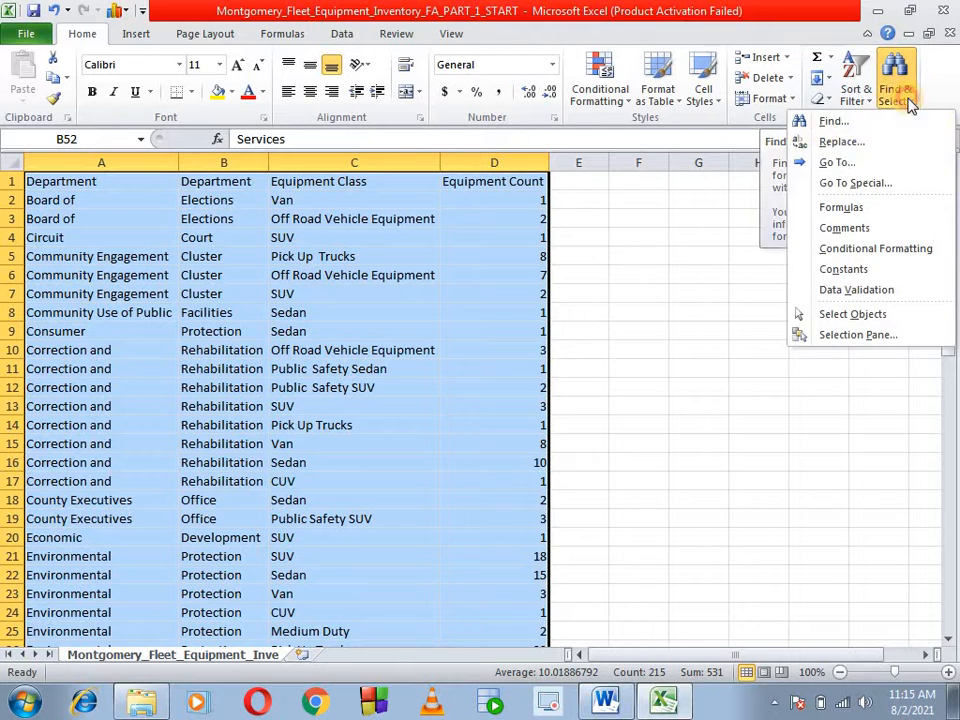
click(838, 142)
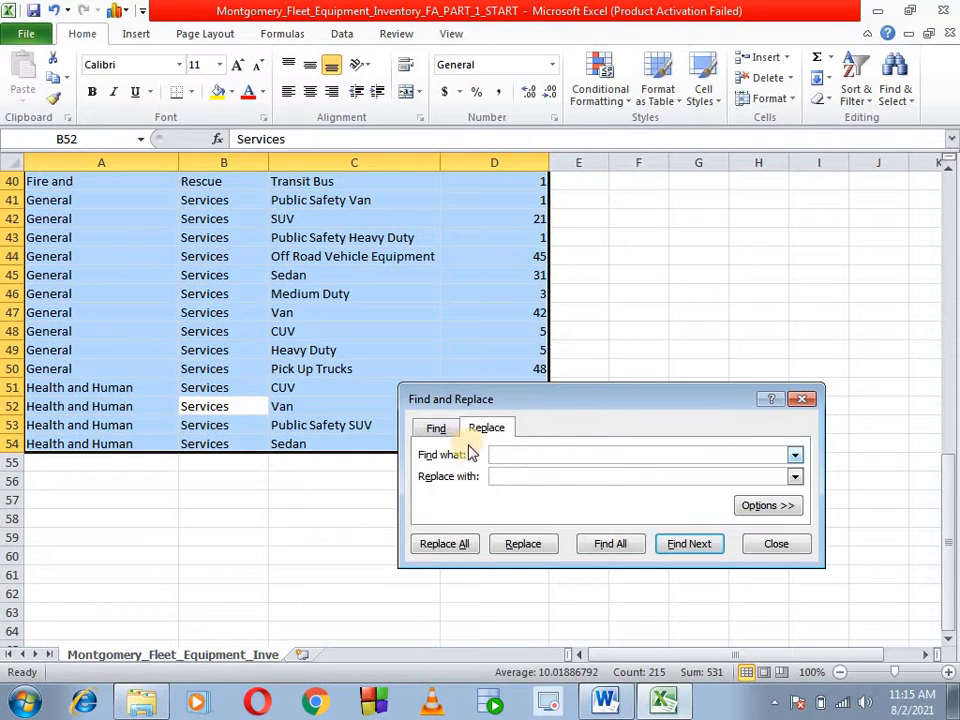
click(430, 429)
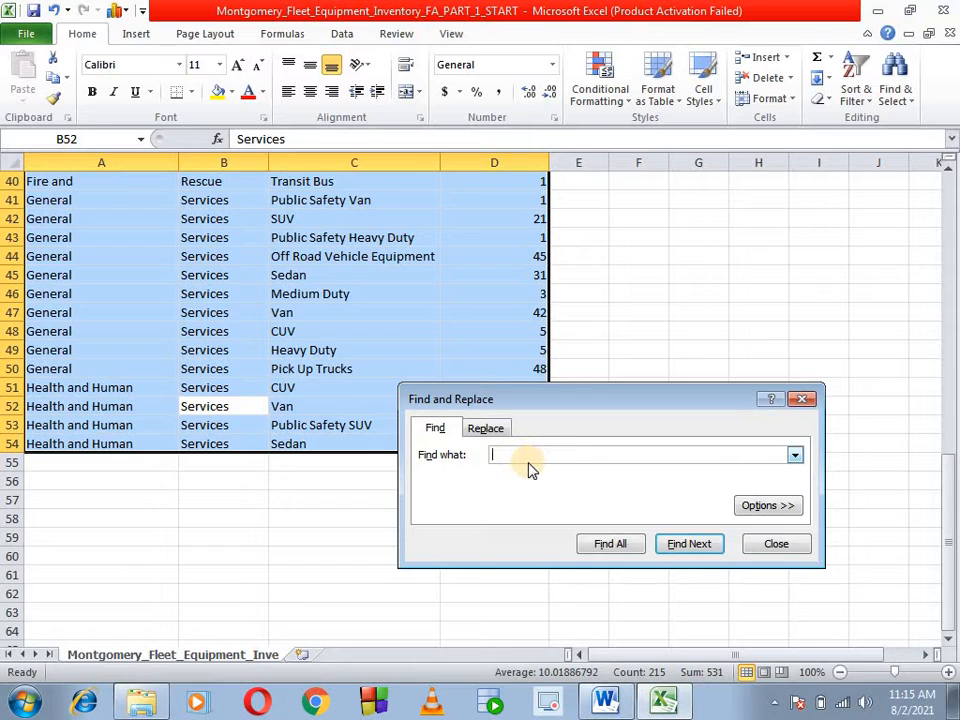
click(702, 556)
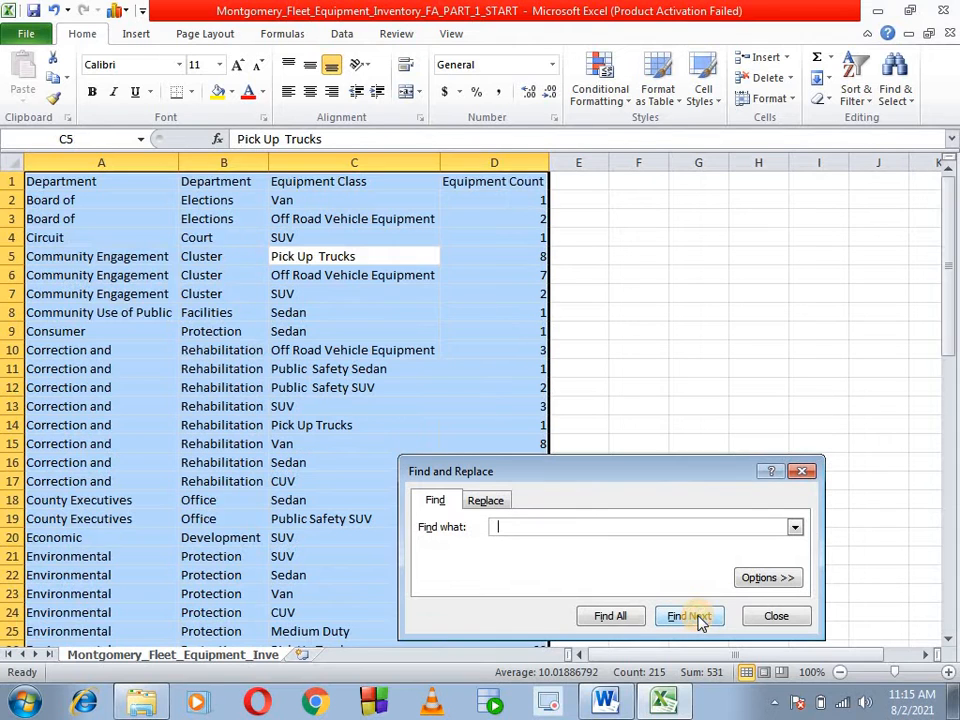
click(703, 617)
click(703, 617)
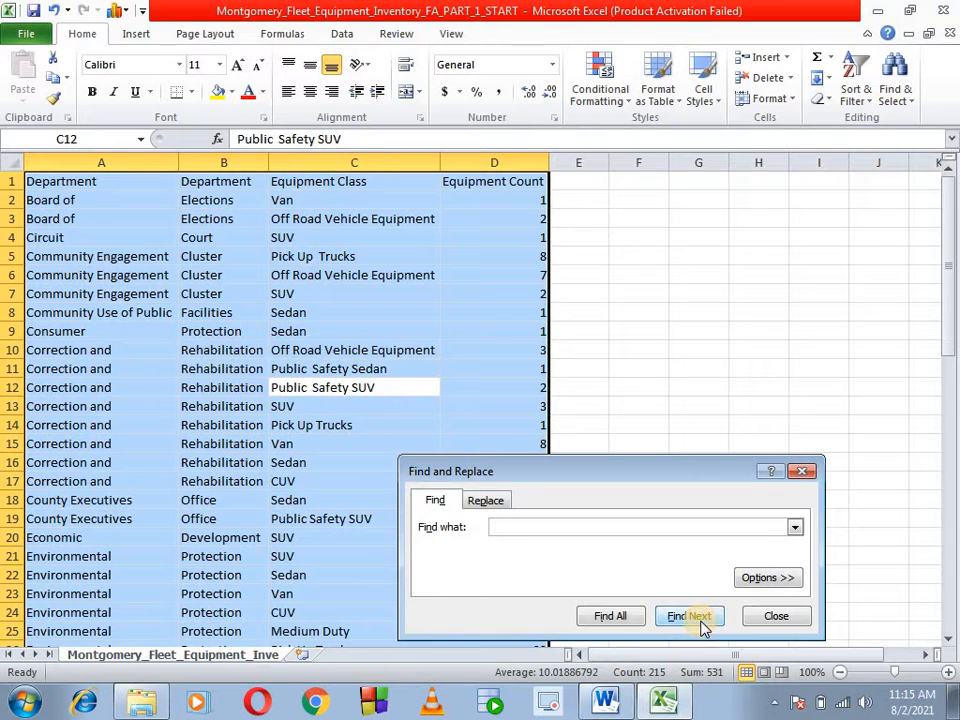
- Replace all double spaces in the selected data range with a single space
click(485, 502)
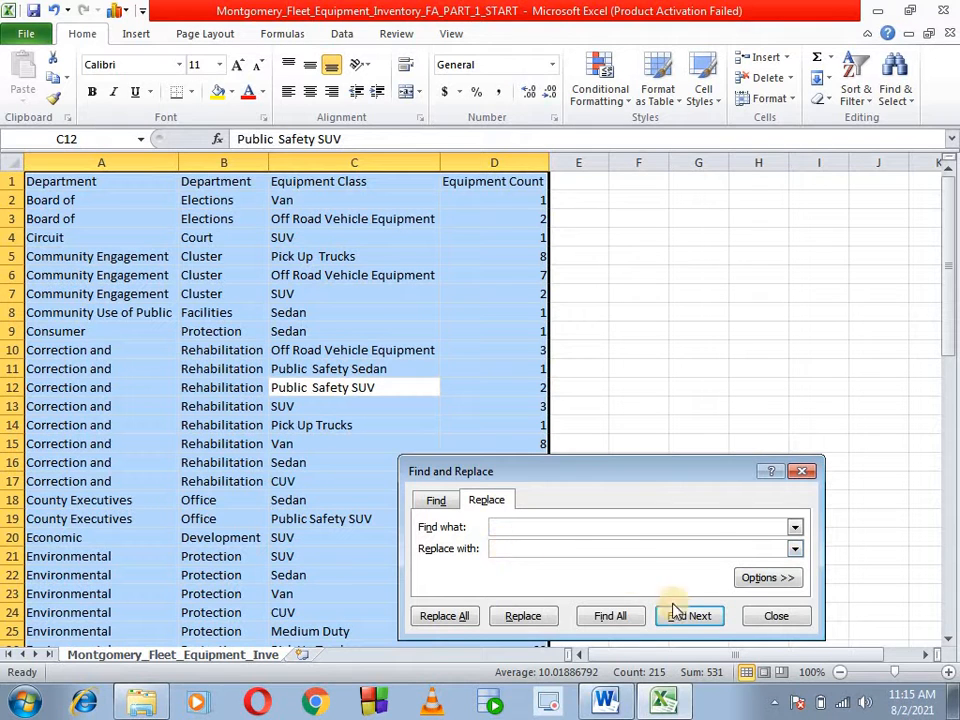
click(450, 617)
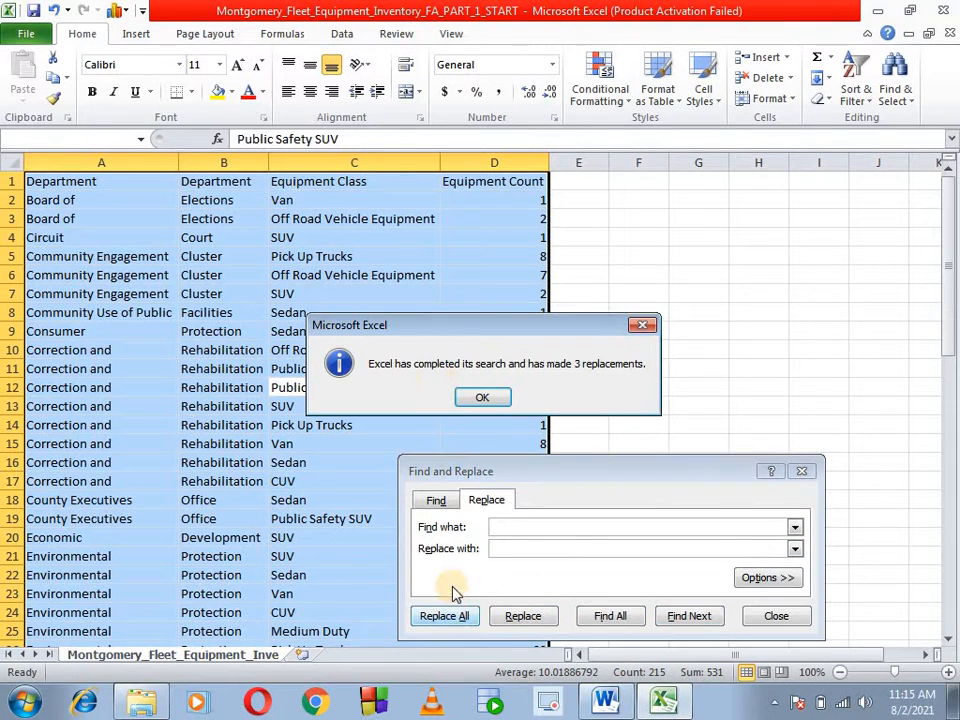
click(485, 396)
click(767, 616)
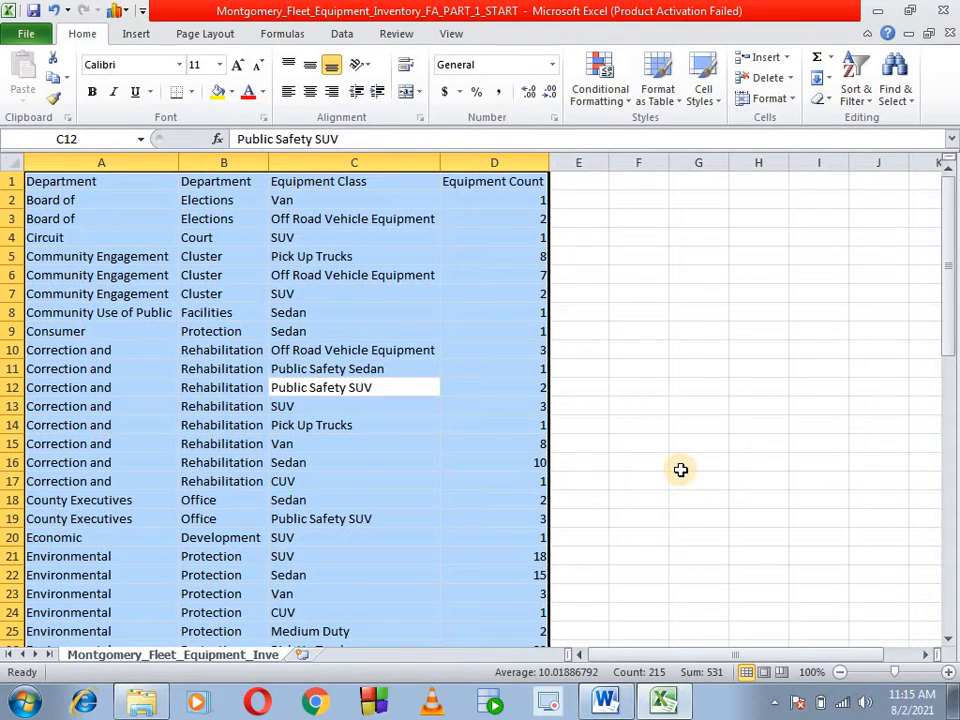
- Enter the header Department Name in cell E1 and fit column E's width to it
key(alt+Tab)
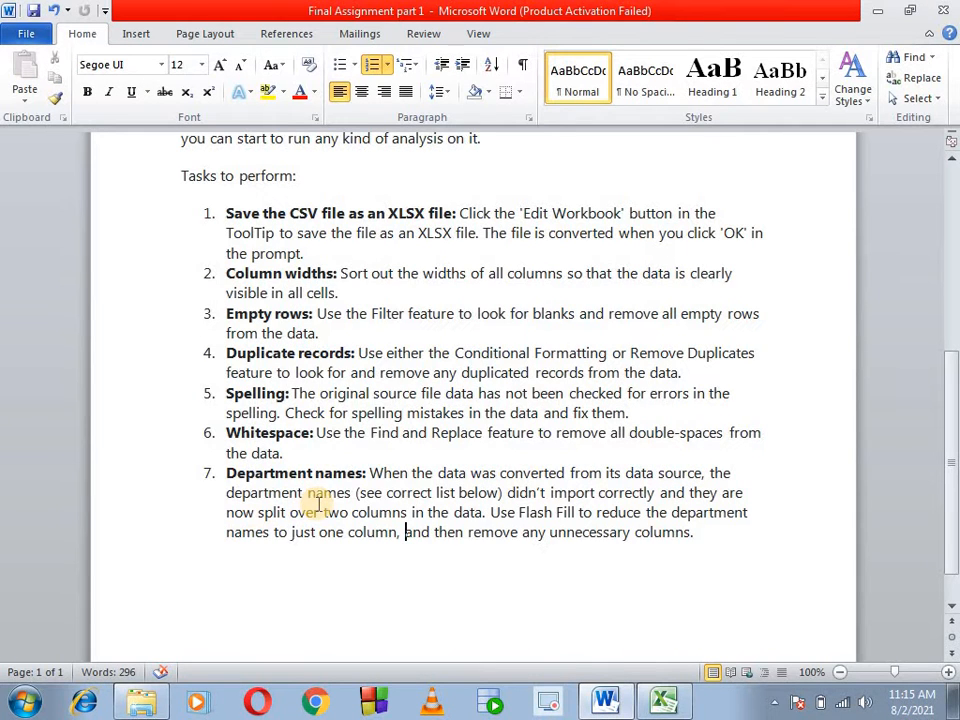
key(alt+Tab)
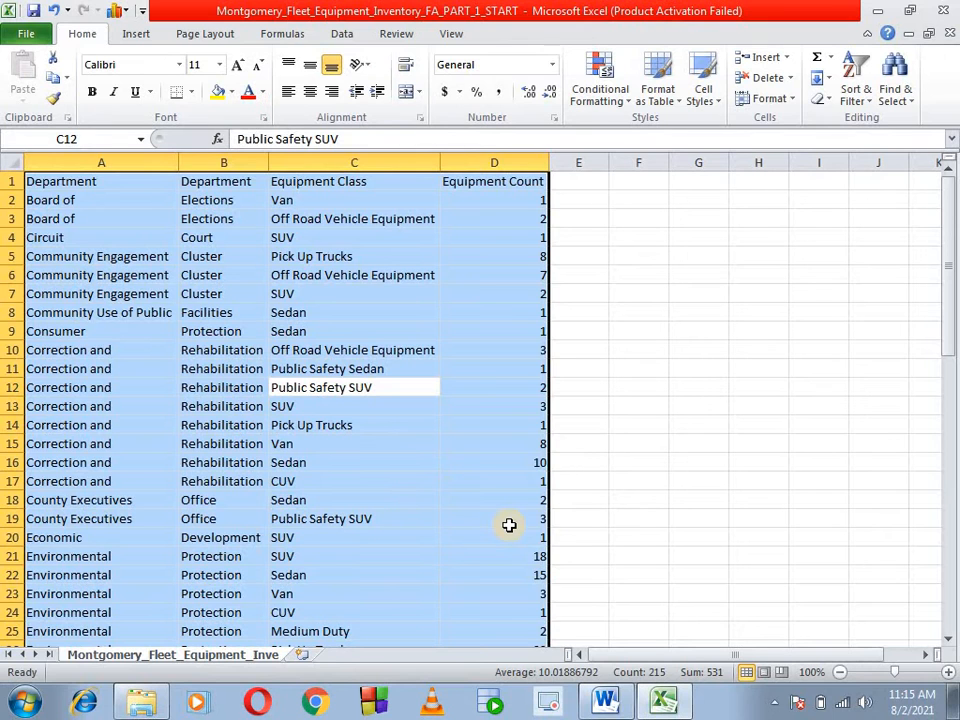
click(459, 399)
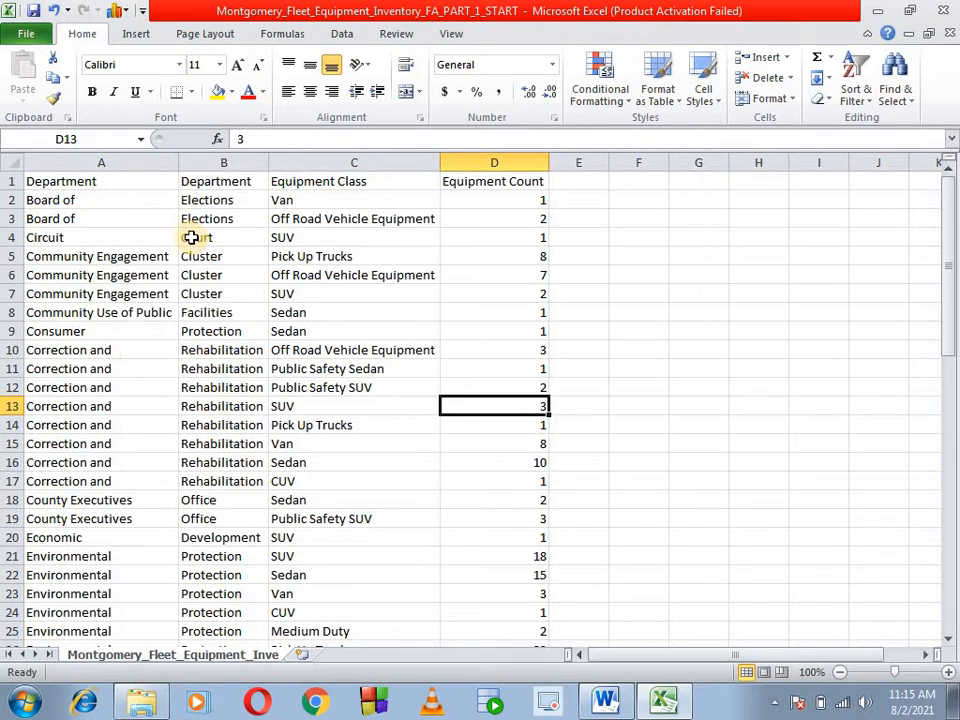
click(604, 181)
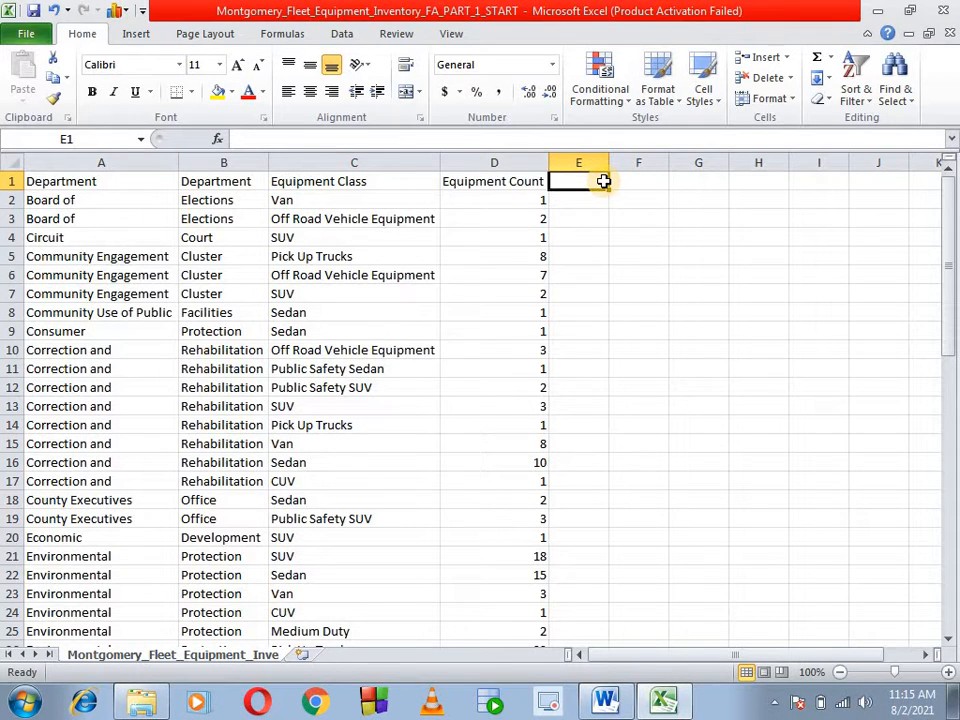
text(Department Name)
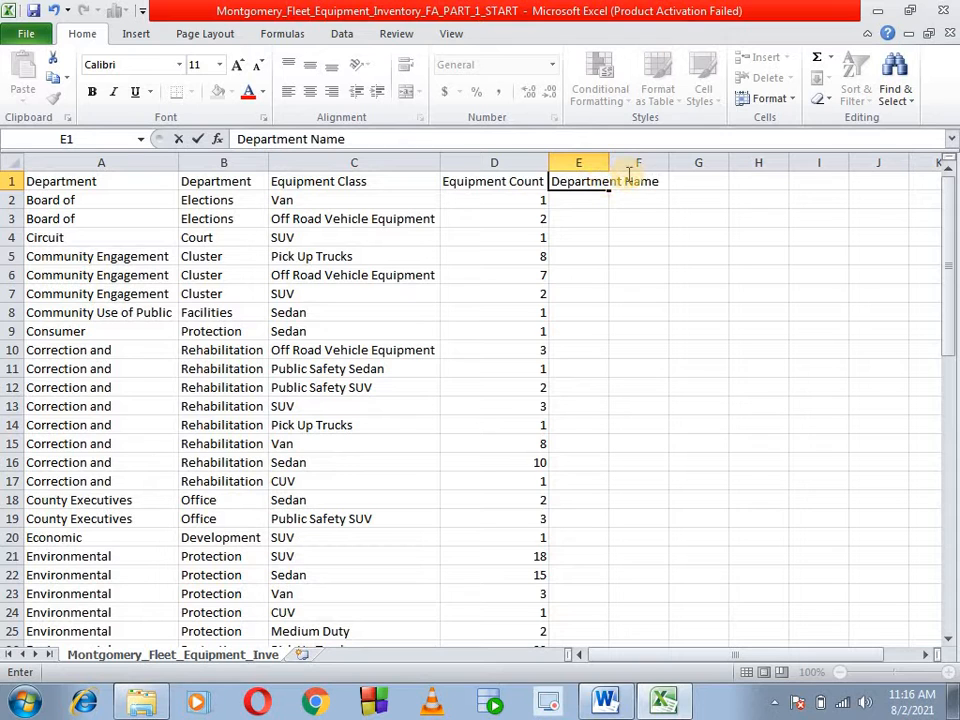
click(690, 349)
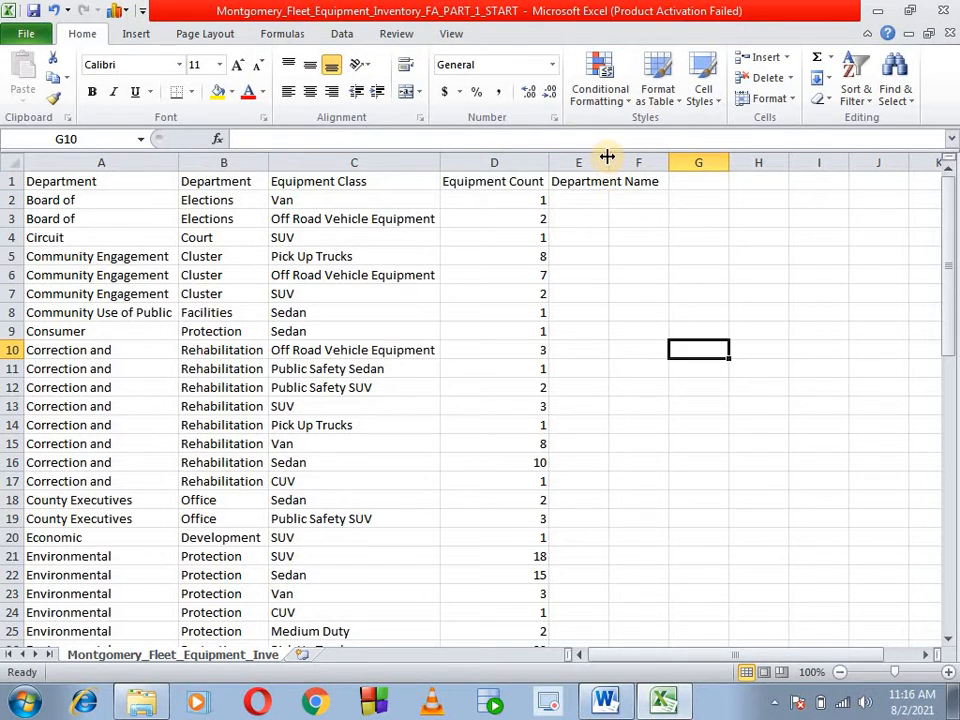
double_click(607, 162)
- Enter the formula =CONCATENATE(A2,B2) in cell E2 to join the two department columns
click(633, 199)
text(=con)
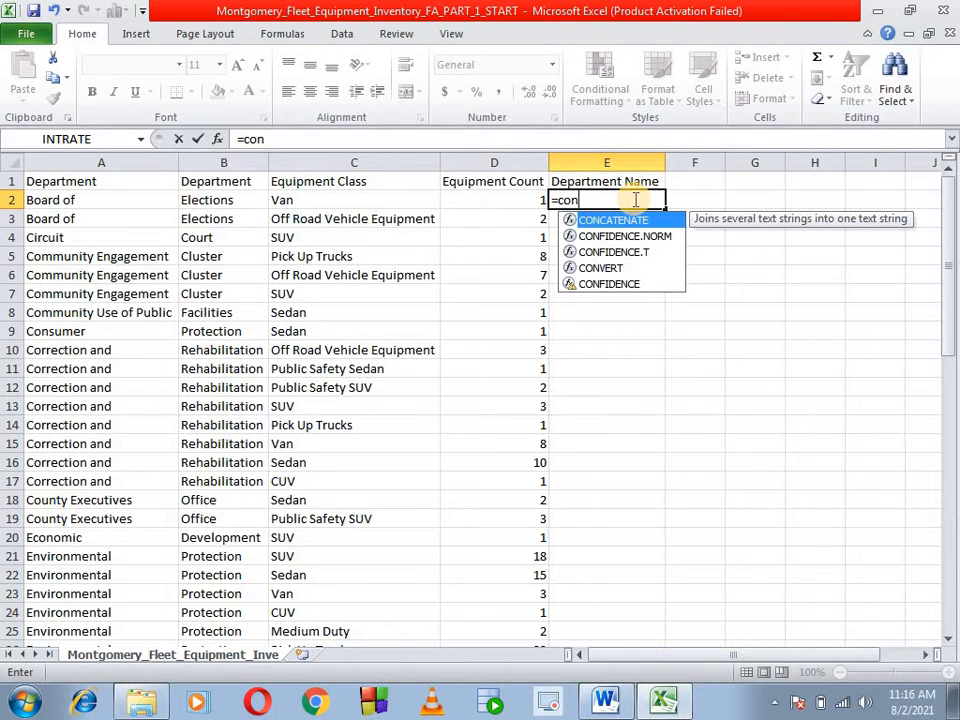
key(Tab)
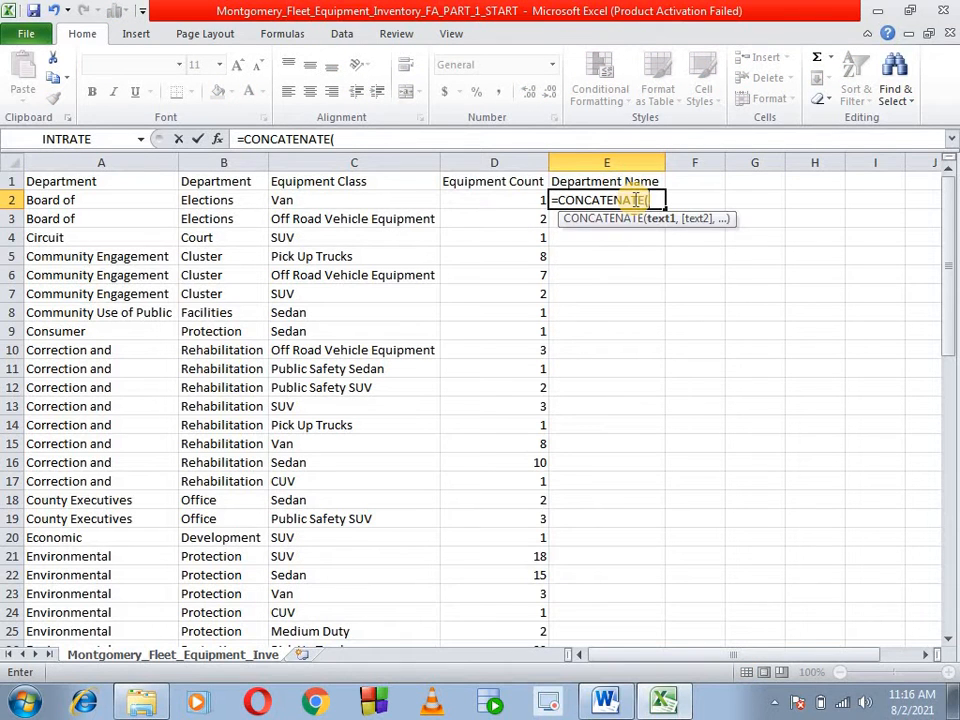
click(113, 203)
text(,)
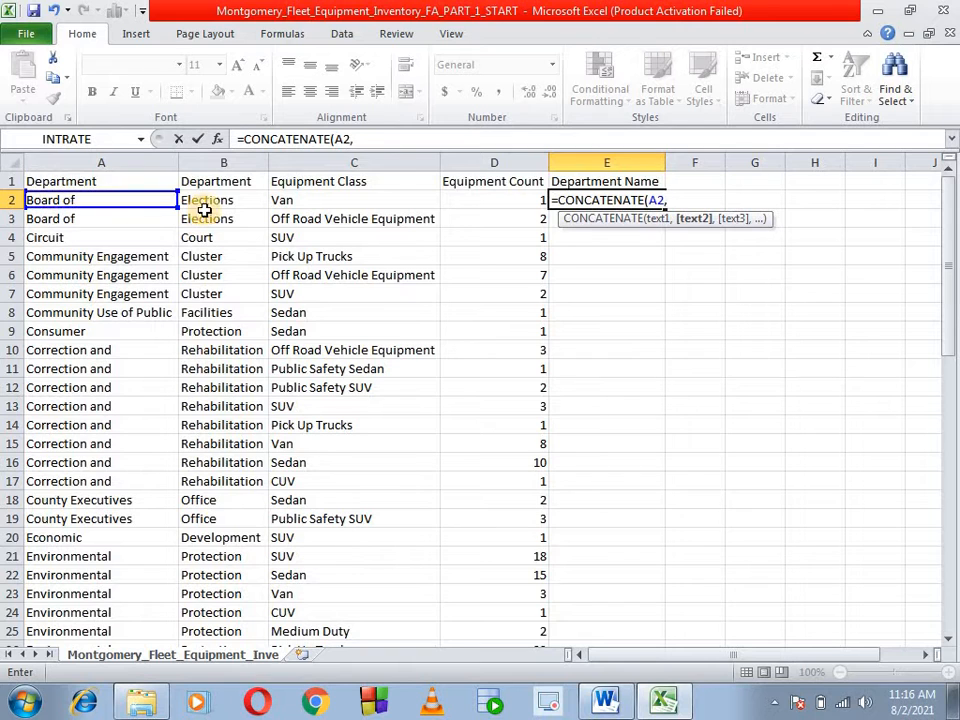
click(216, 202)
text())
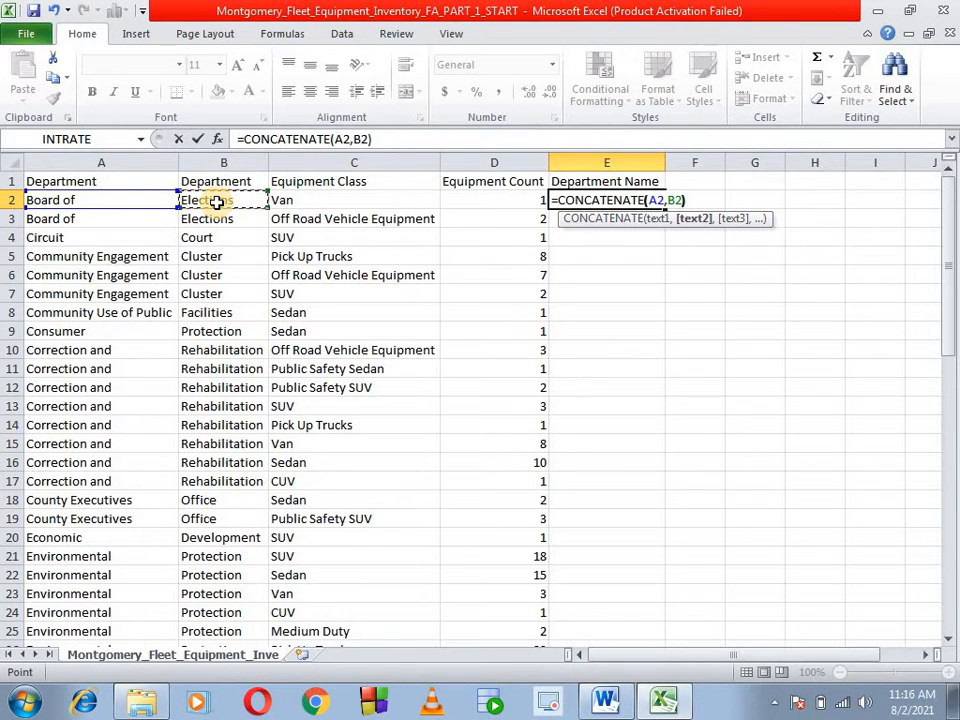
key(Return)
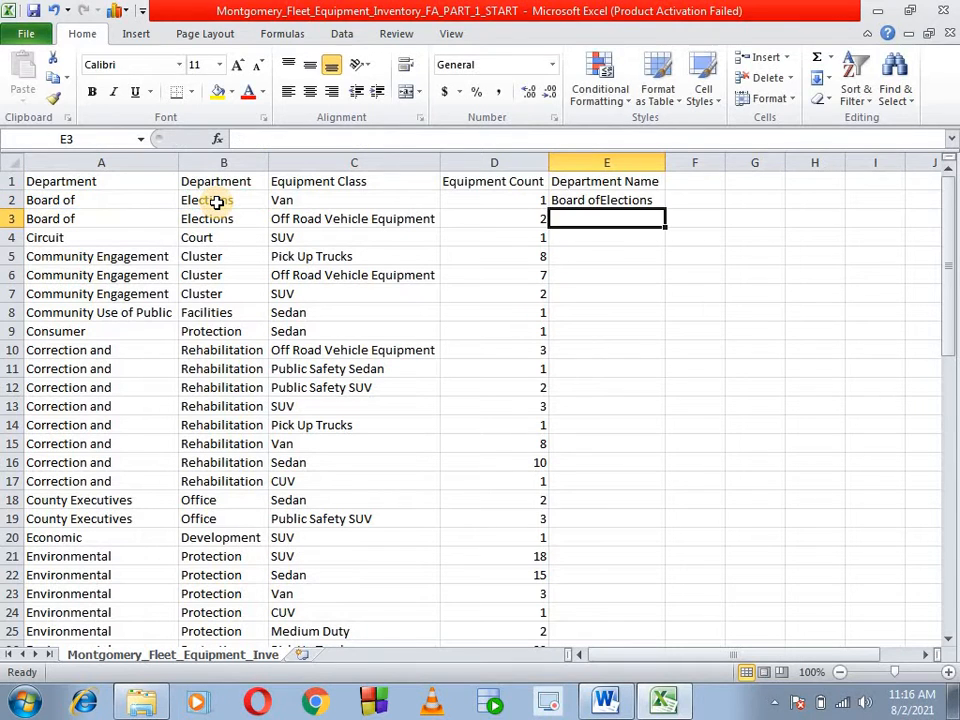
- Fill the E2 concatenation formula down to row 54 and fit column E's width to the joined names
click(662, 200)
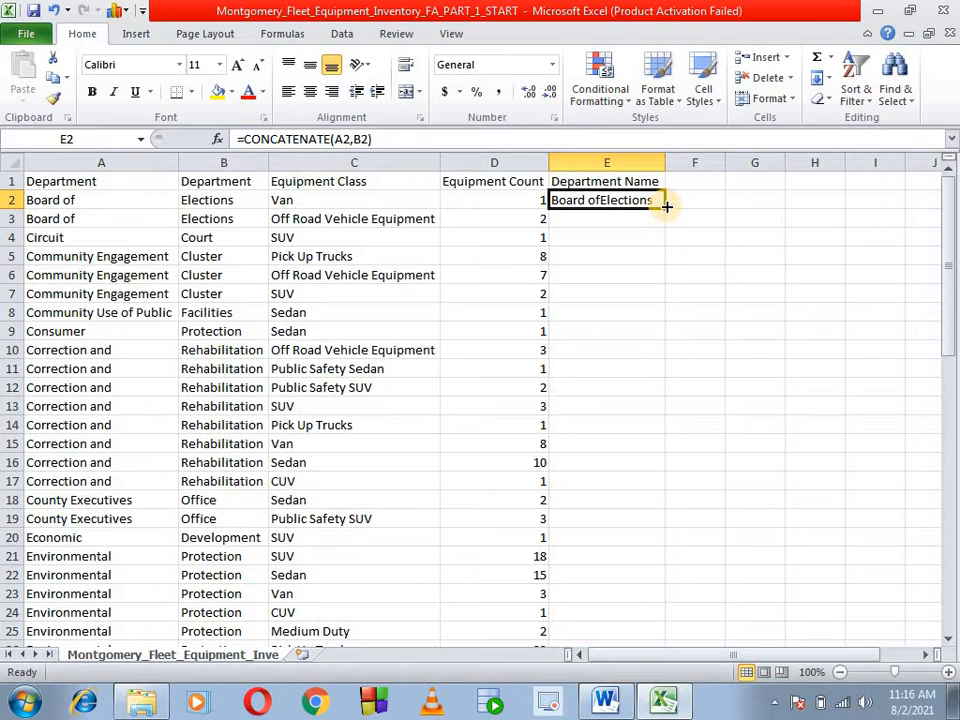
double_click(666, 207)
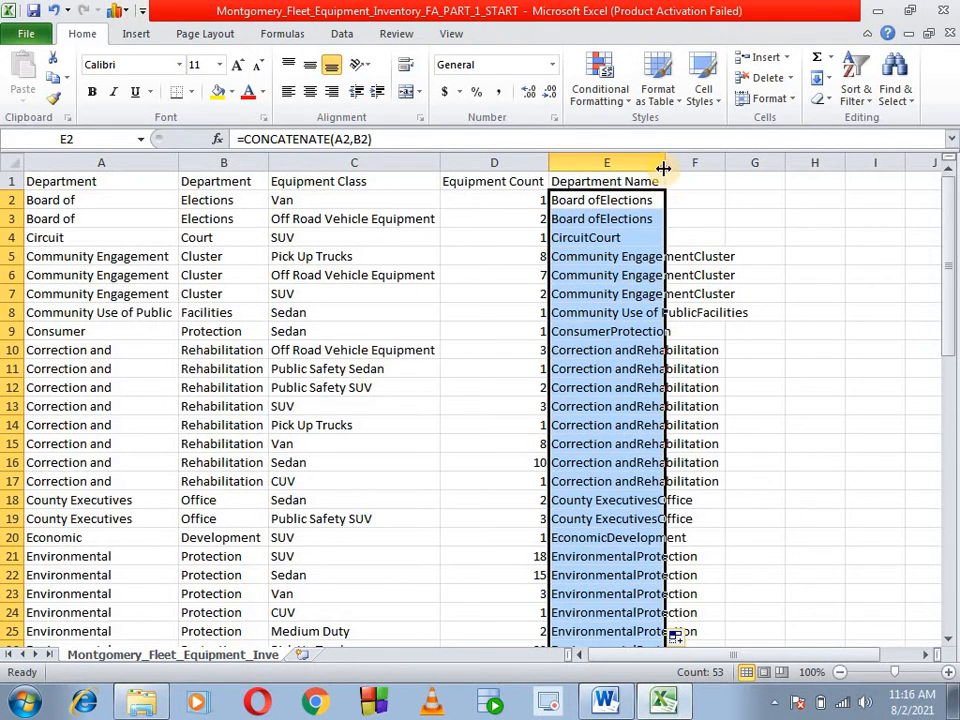
double_click(665, 162)
scroll(684, 379, down, 11)
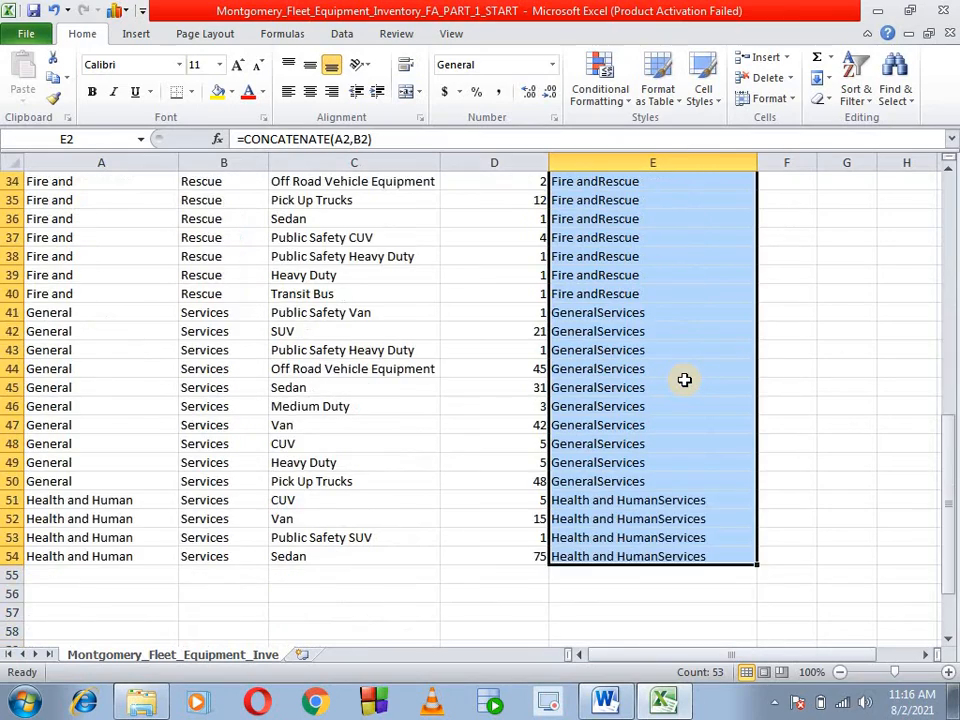
- Review the joined department names in column E and the CONCATENATE formulas behind them
scroll(684, 379, up, 4)
scroll(684, 379, up, 7)
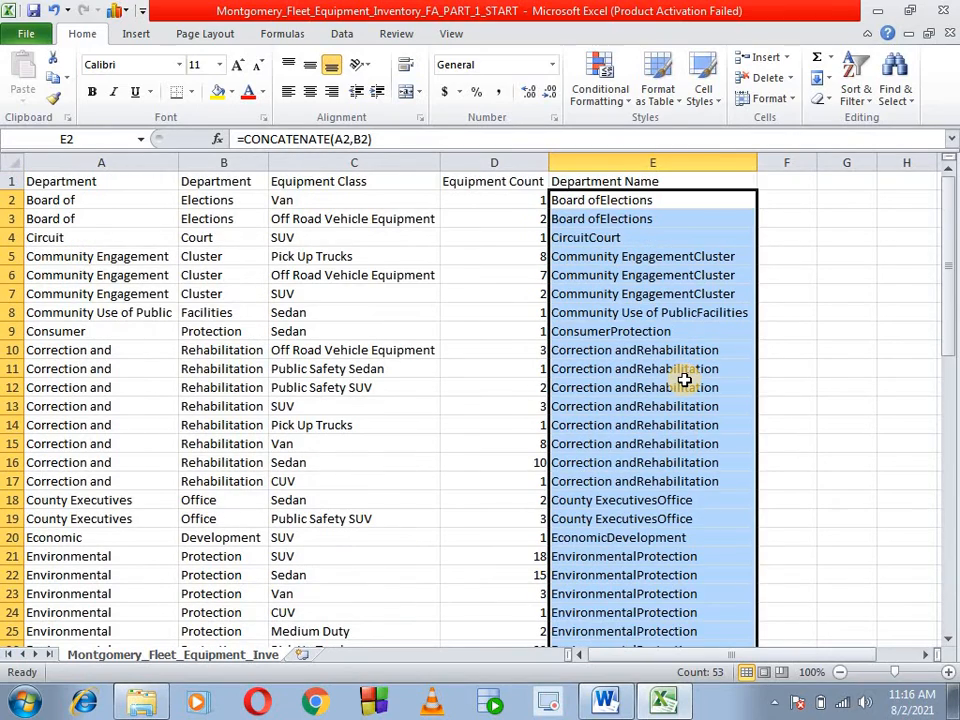
click(684, 382)
click(677, 256)
click(669, 198)
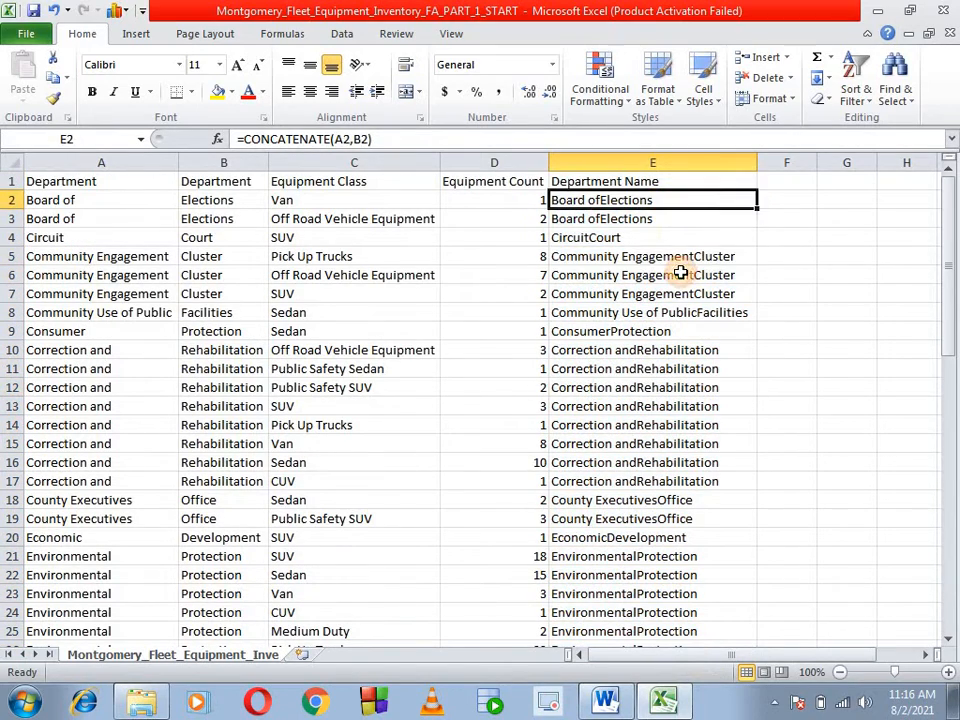
click(677, 274)
click(669, 201)
click(675, 255)
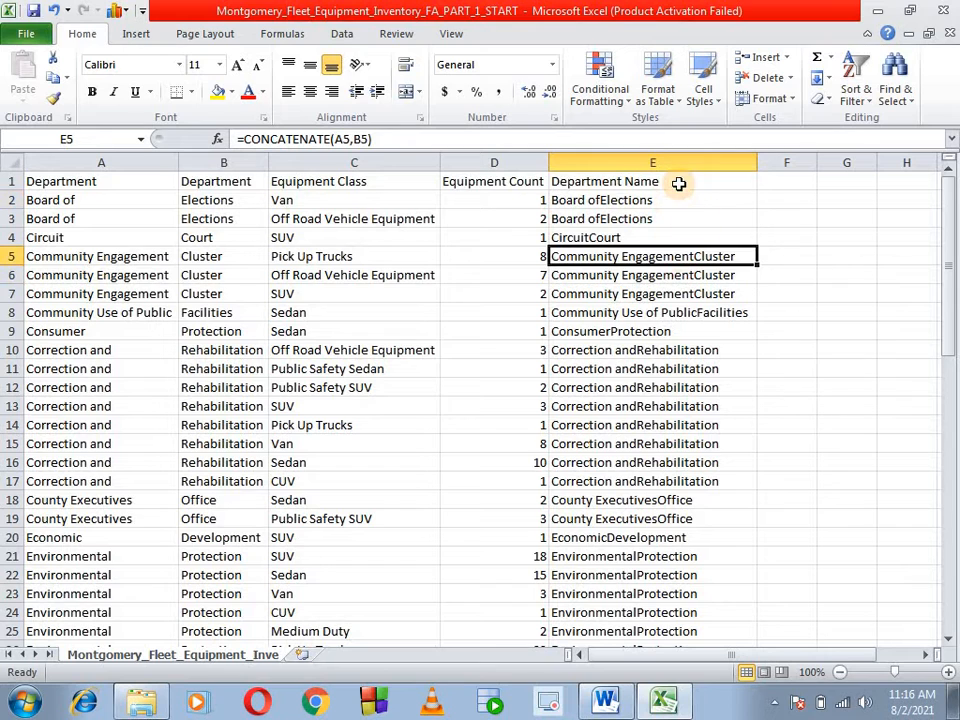
click(813, 203)
drag(818, 207, 851, 643)
click(865, 370)
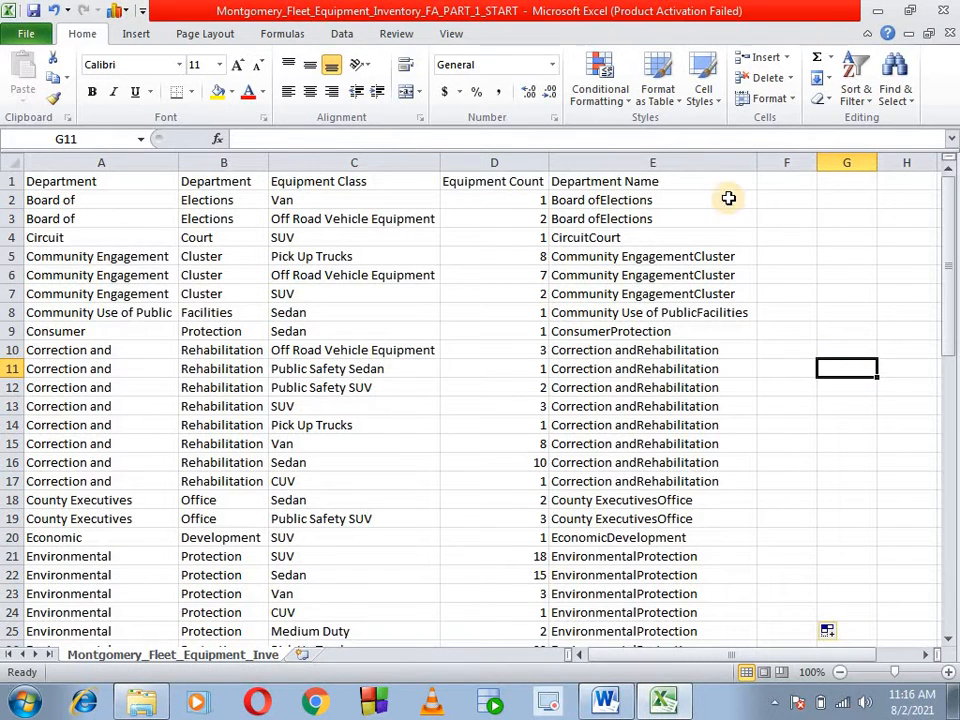
click(751, 203)
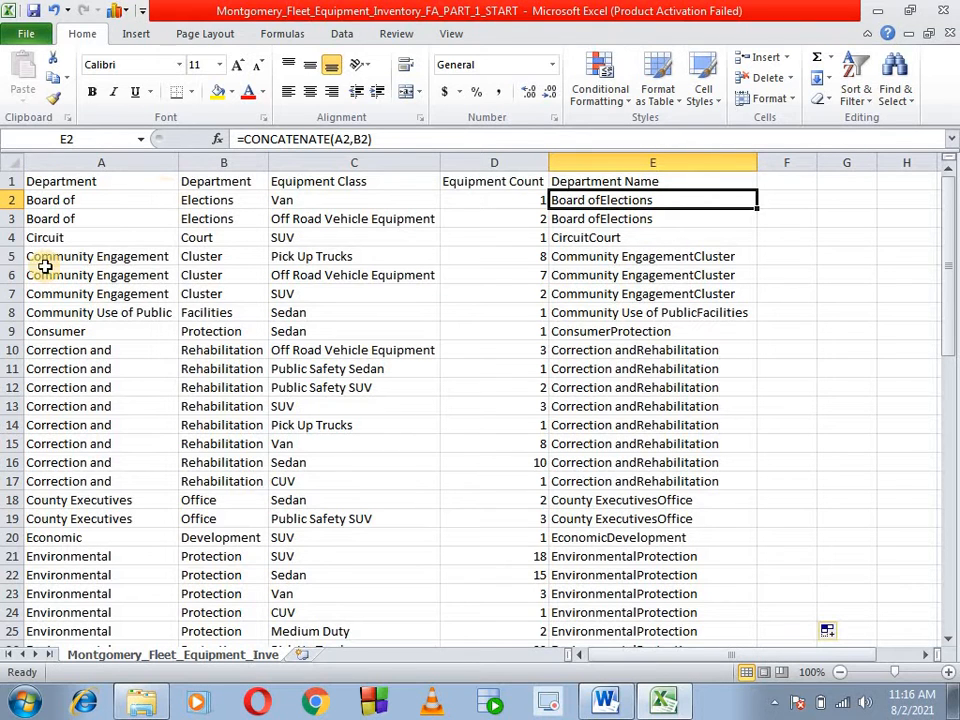
- Try deleting the first Department column (column A), and undo the deletion
click(101, 163)
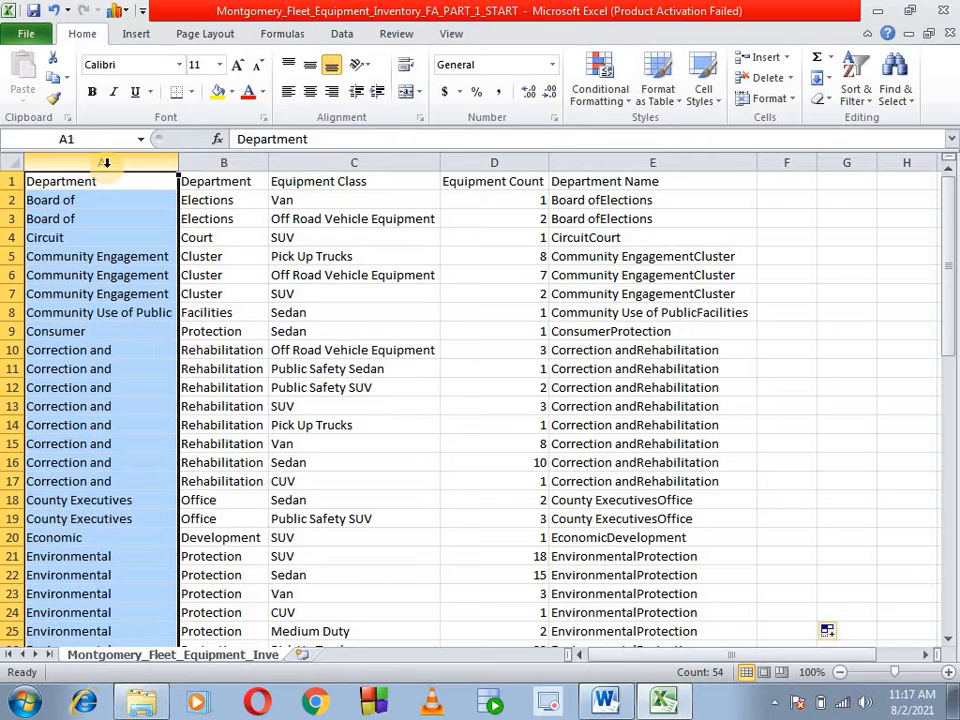
right_click(106, 163)
click(152, 305)
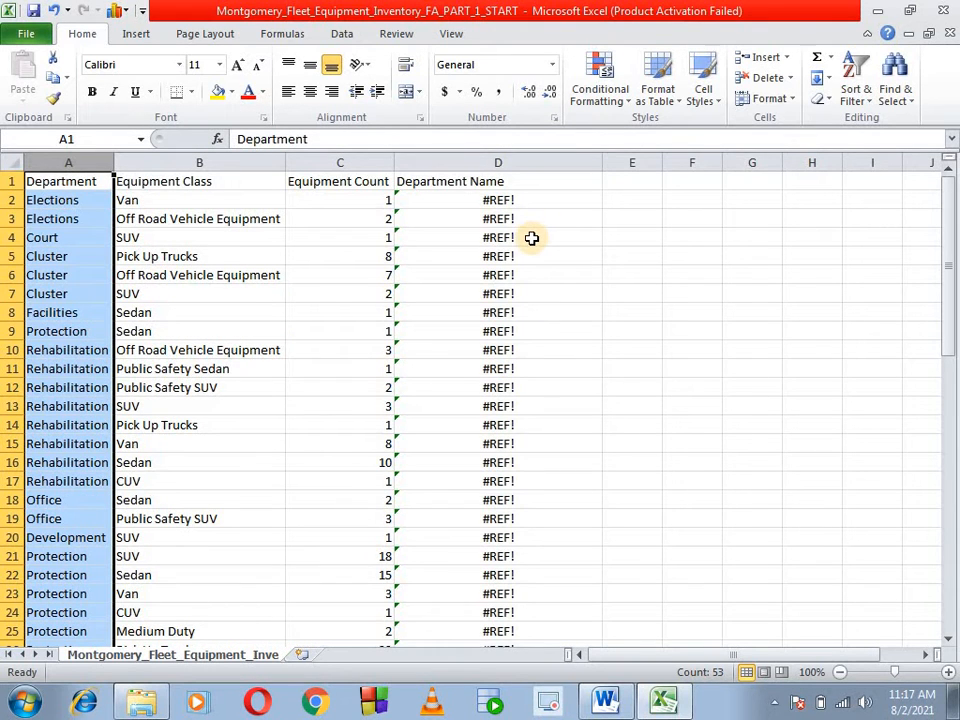
key(ctrl+z)
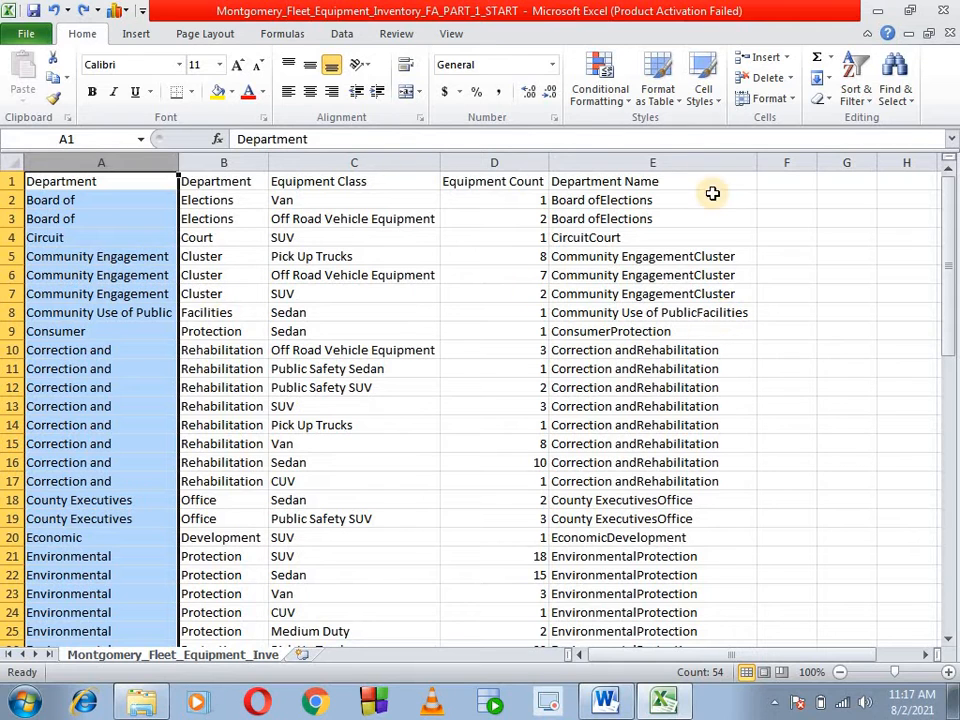
click(681, 235)
click(652, 160)
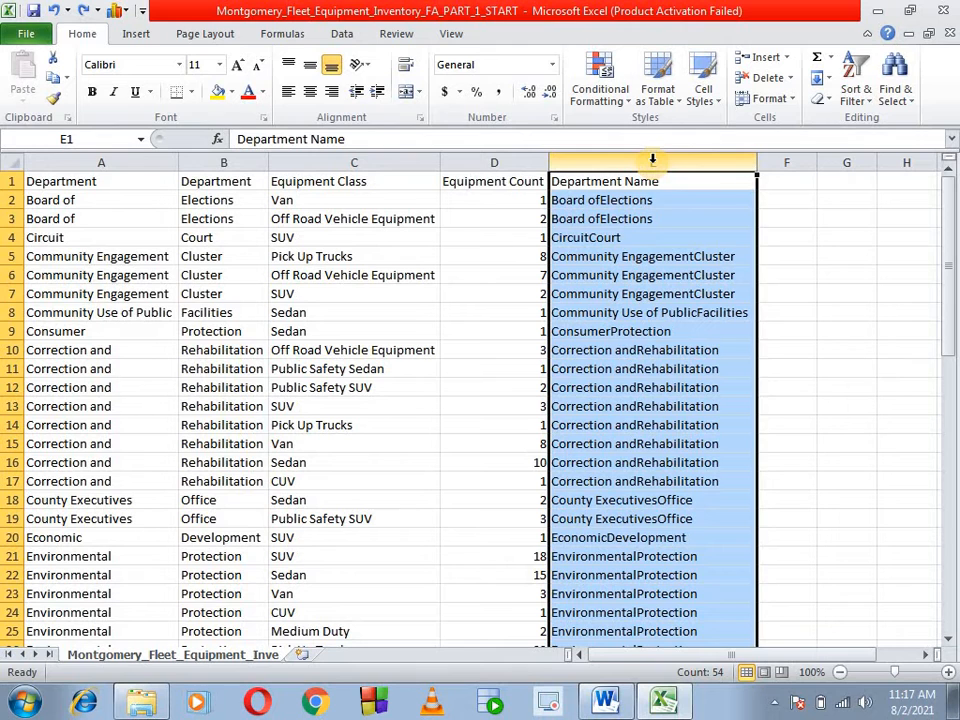
key(ctrl+c)
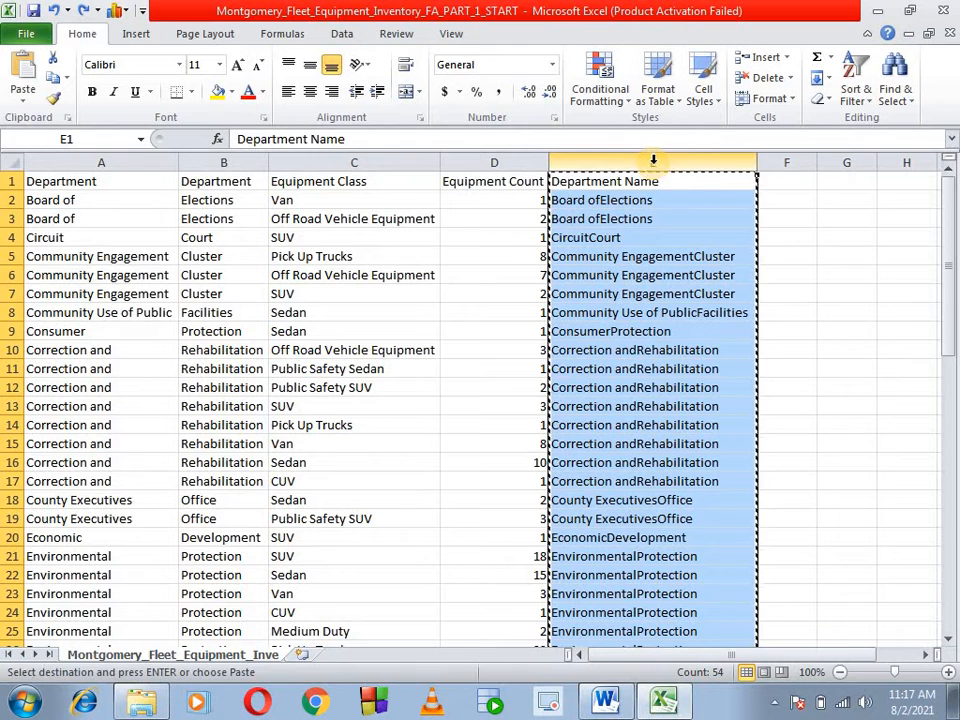
right_click(108, 164)
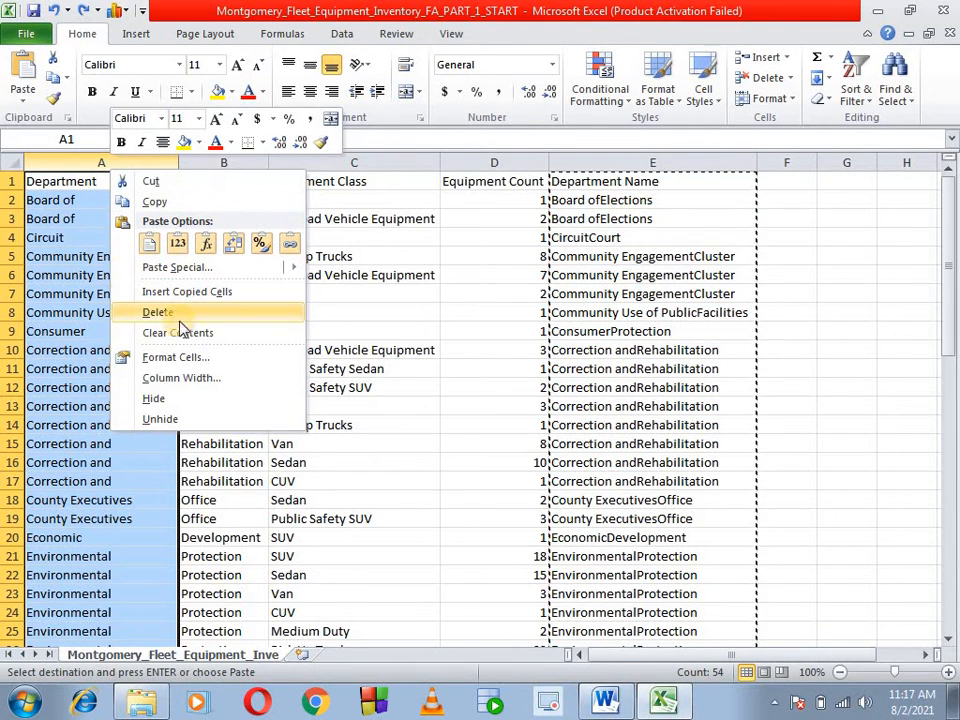
click(766, 383)
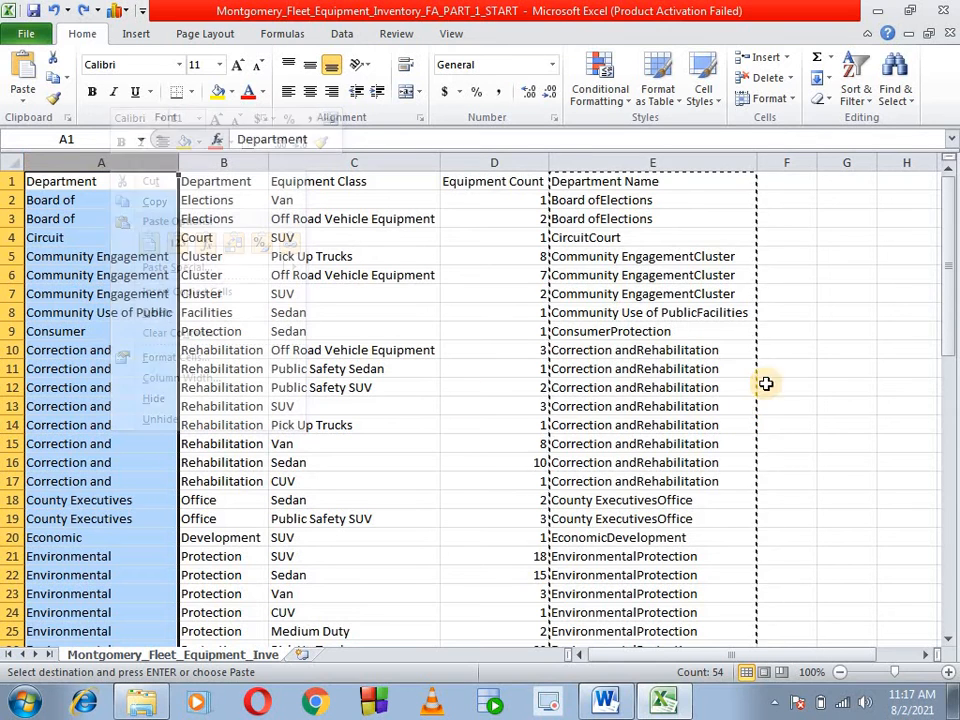
click(904, 351)
click(846, 387)
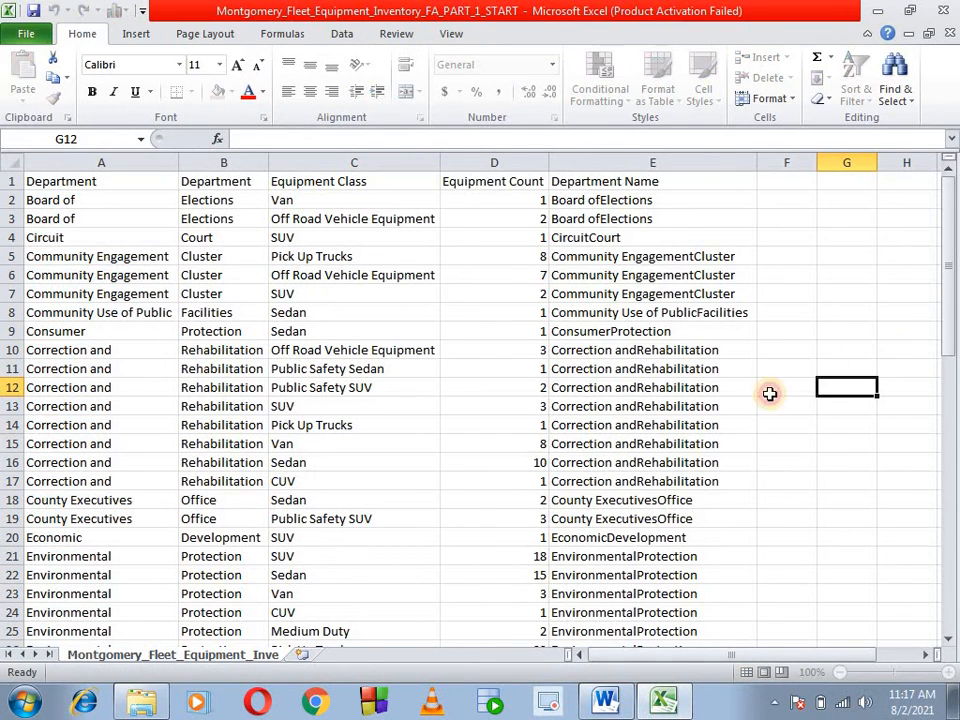
- Insert an empty column before the first Department column
right_click(45, 162)
click(112, 287)
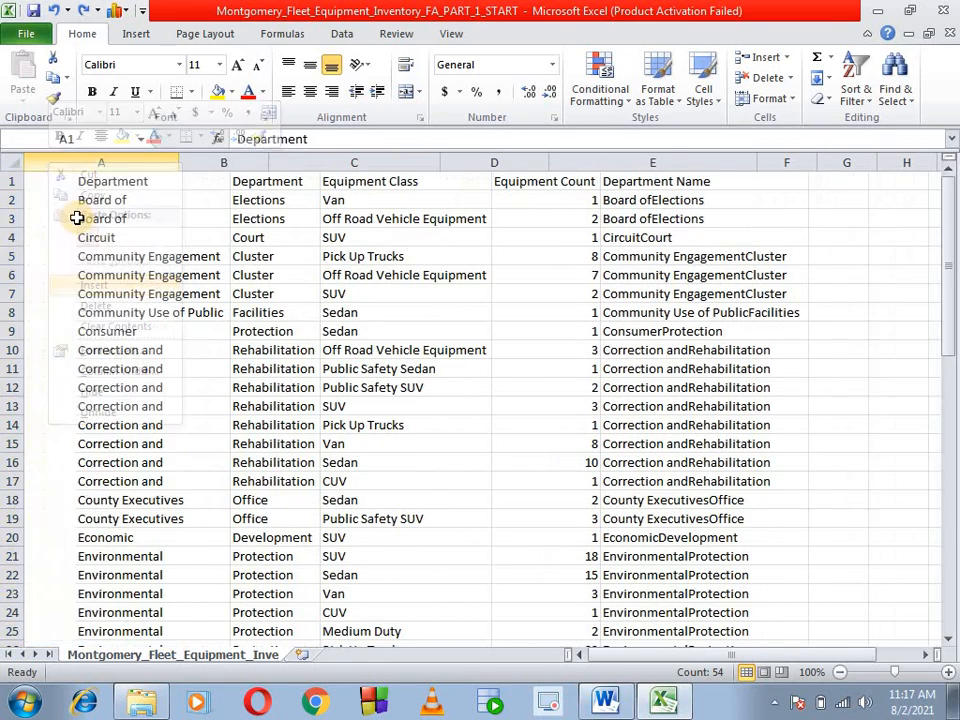
click(62, 186)
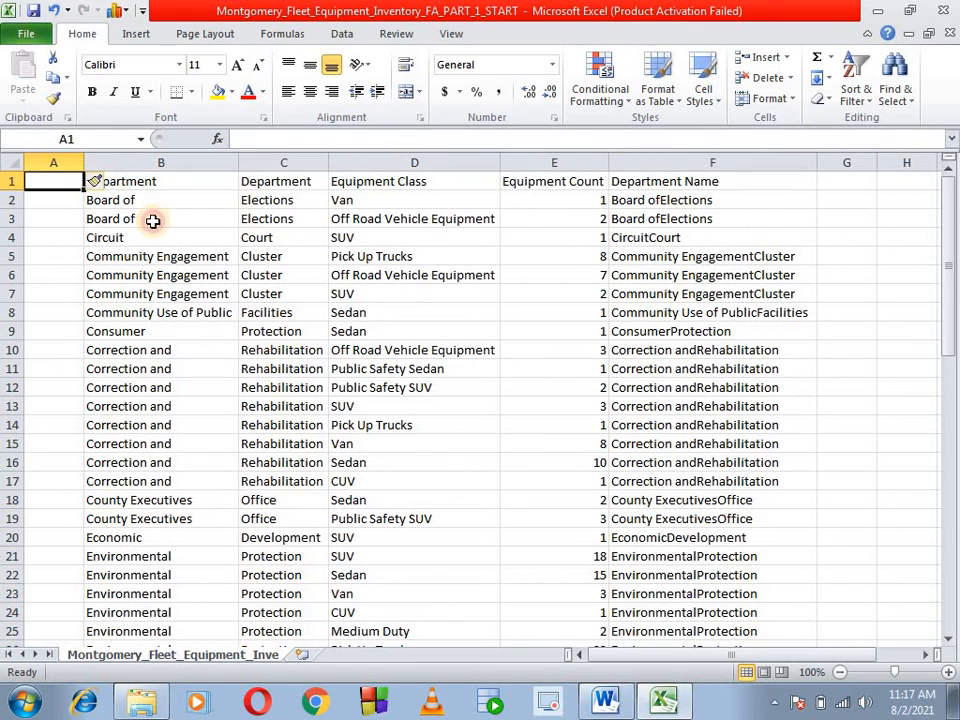
- Copy the Department Name column F into the empty column A as values only, and fit column A's width to the names
click(682, 162)
key(ctrl+c)
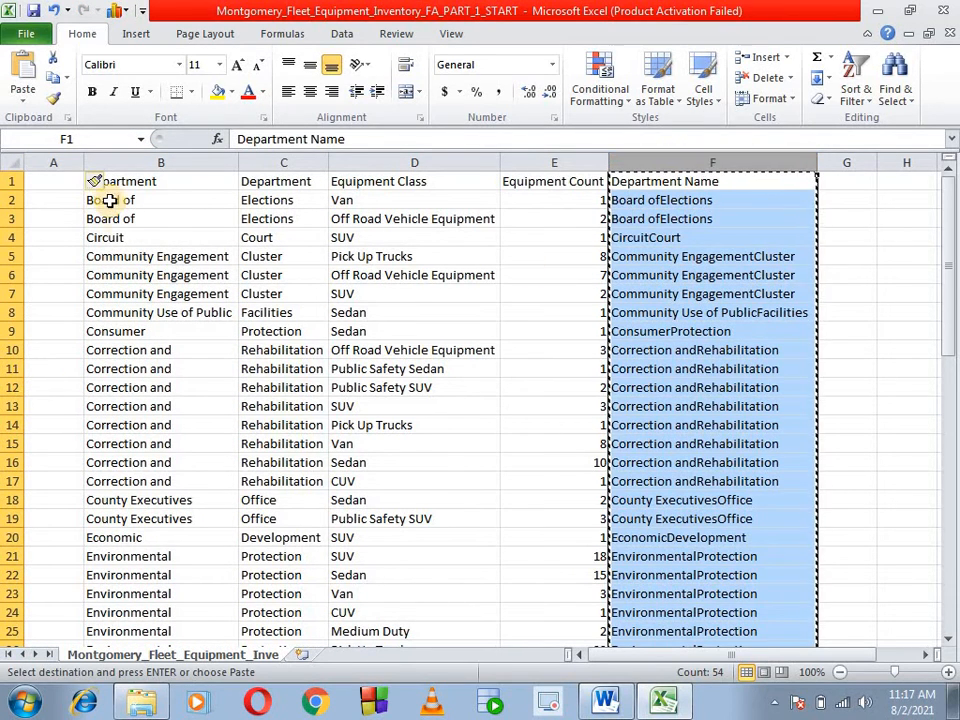
click(60, 182)
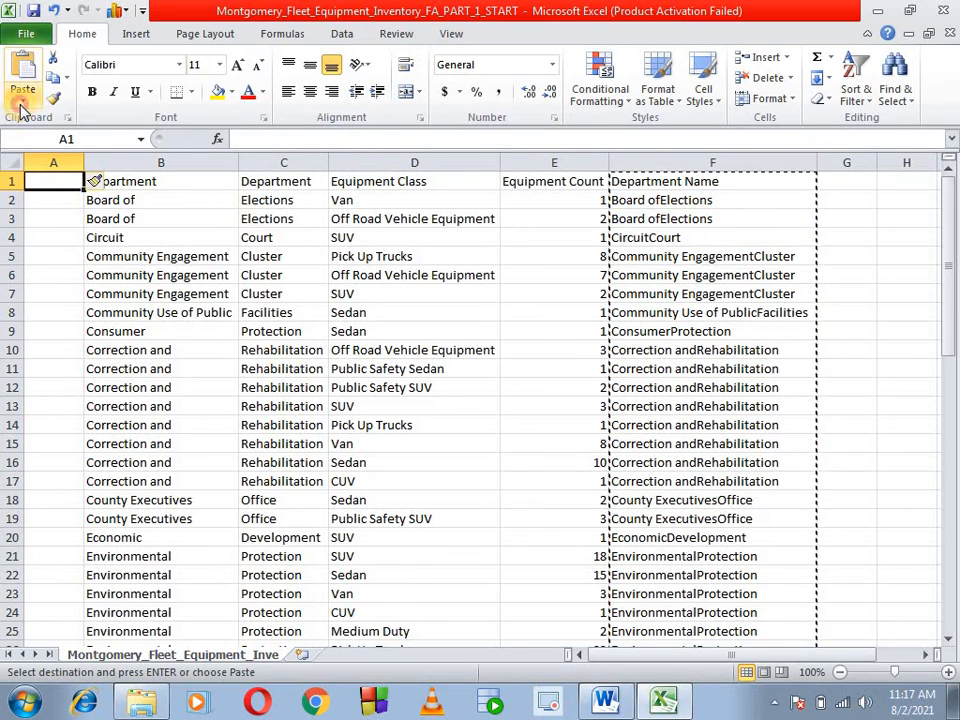
click(22, 92)
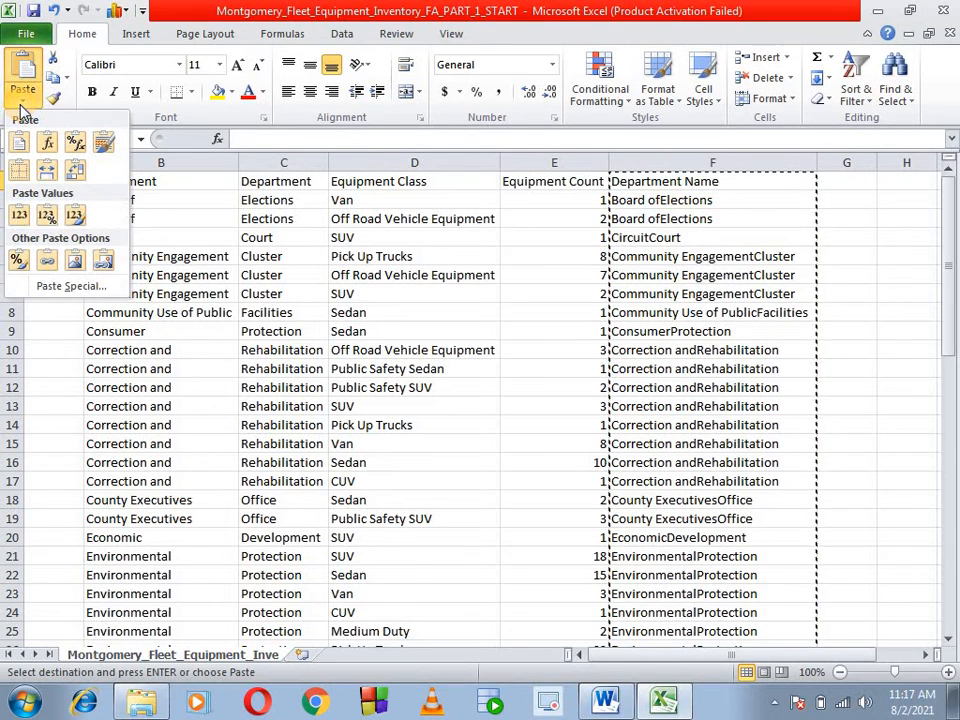
click(19, 216)
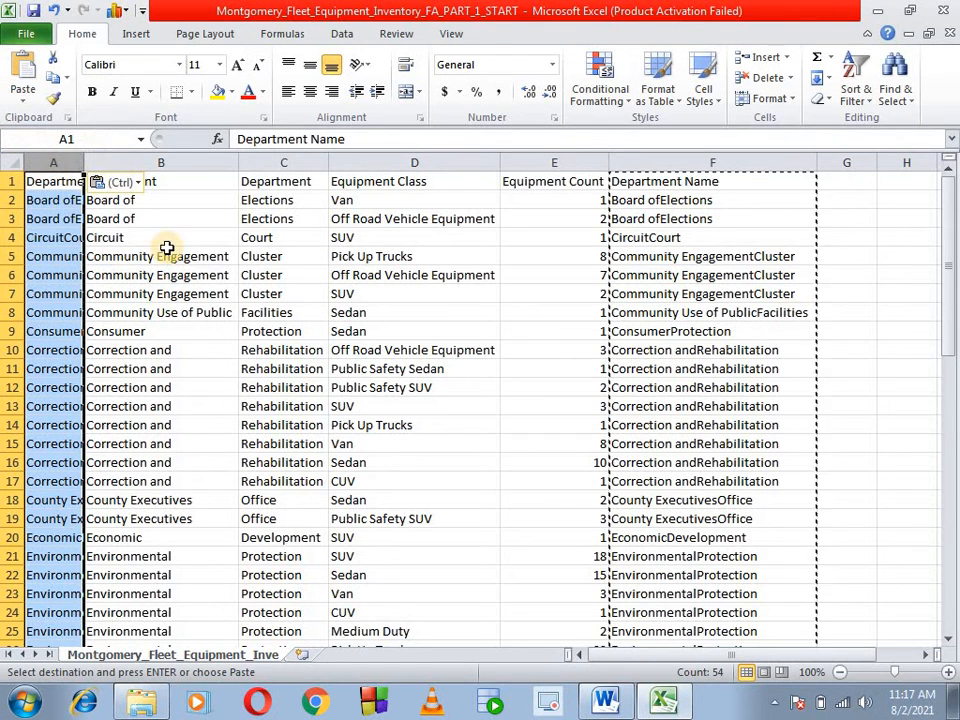
double_click(84, 162)
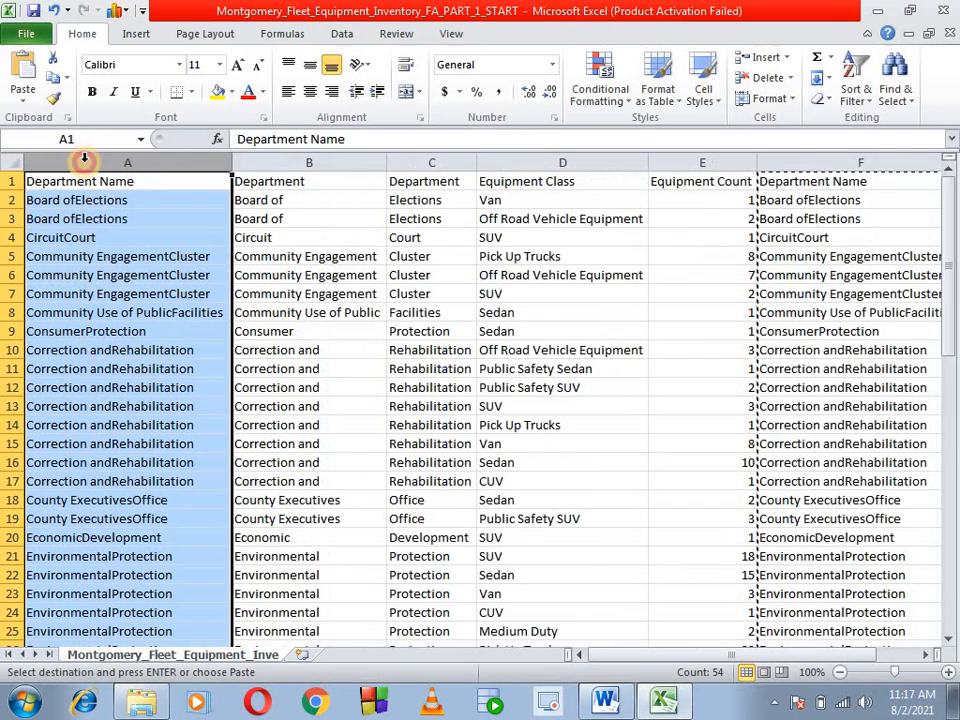
click(23, 104)
click(553, 369)
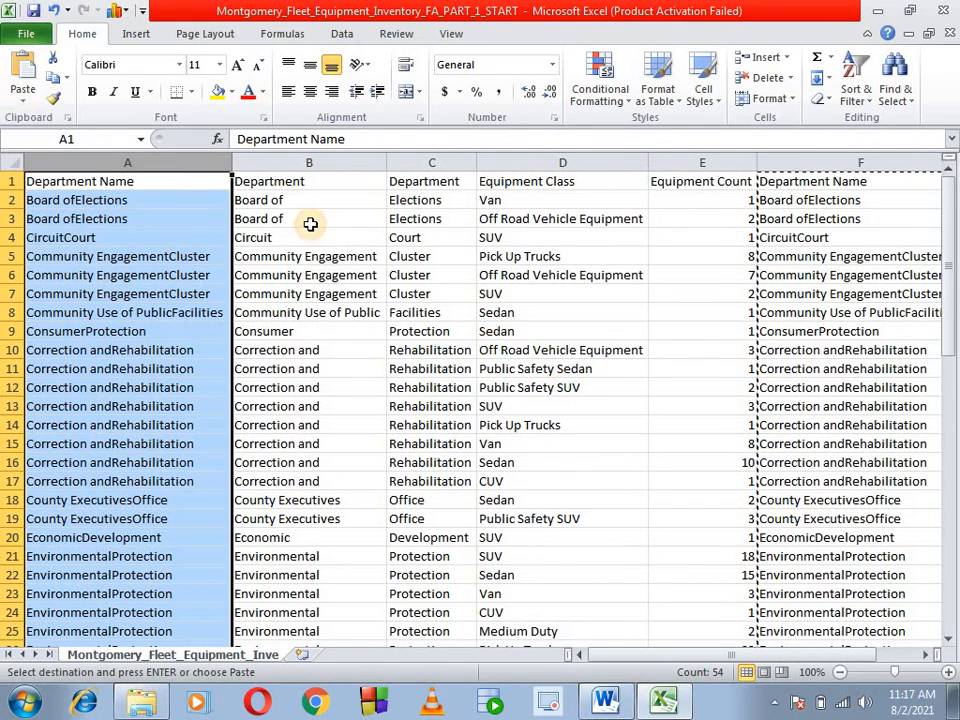
- Delete the two original split Department columns next to the pasted Department Name column
click(338, 162)
right_click(343, 162)
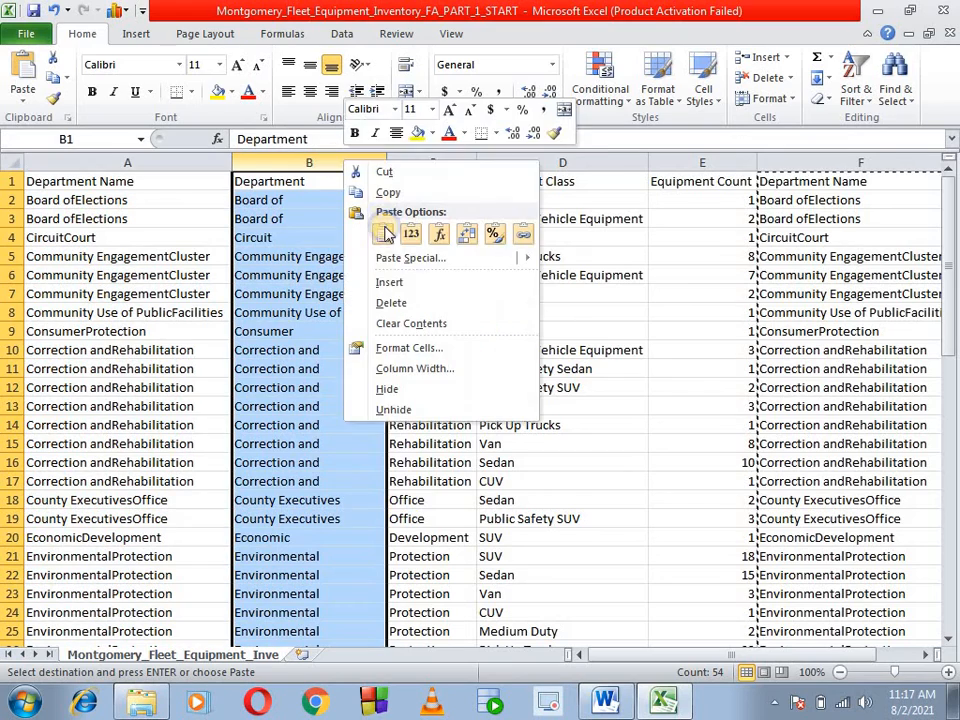
click(420, 305)
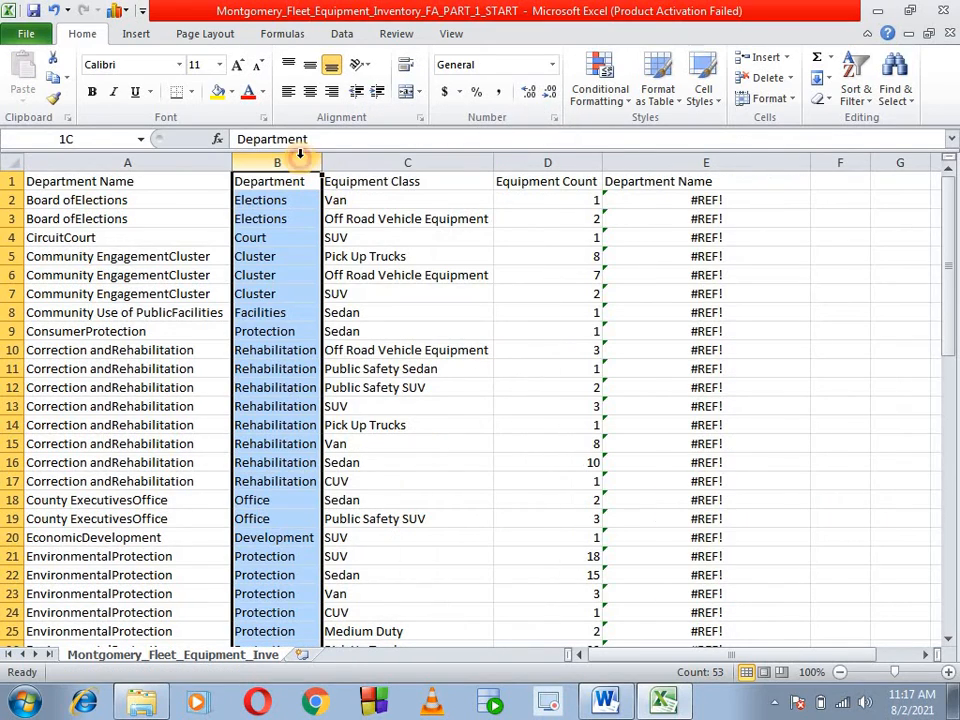
right_click(299, 155)
click(332, 300)
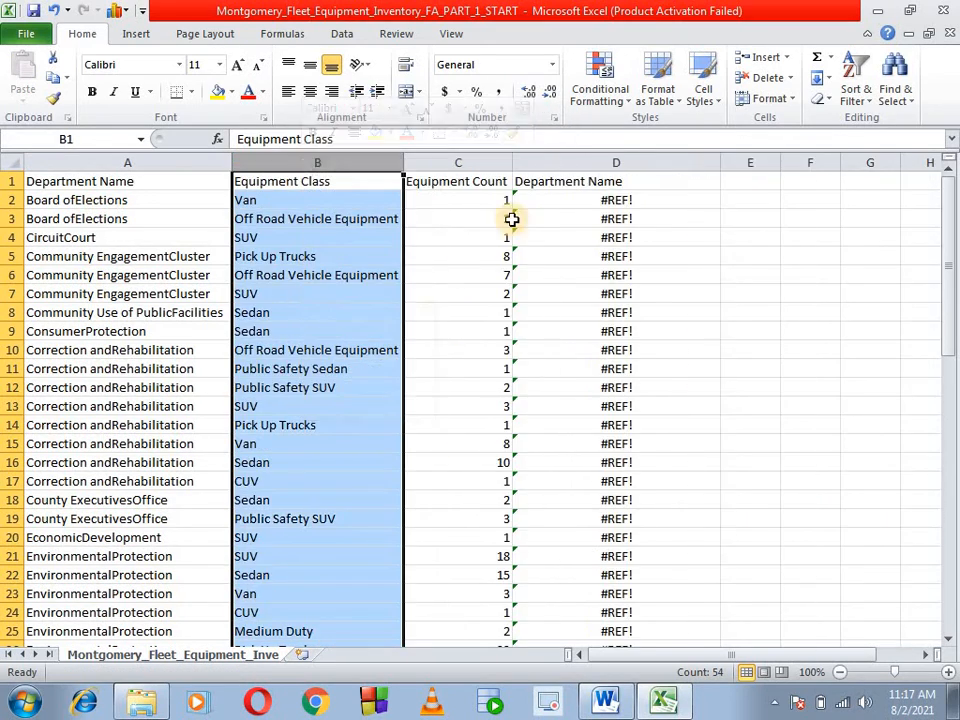
- Delete the leftover formula-based Department Name column D
click(606, 162)
right_click(617, 197)
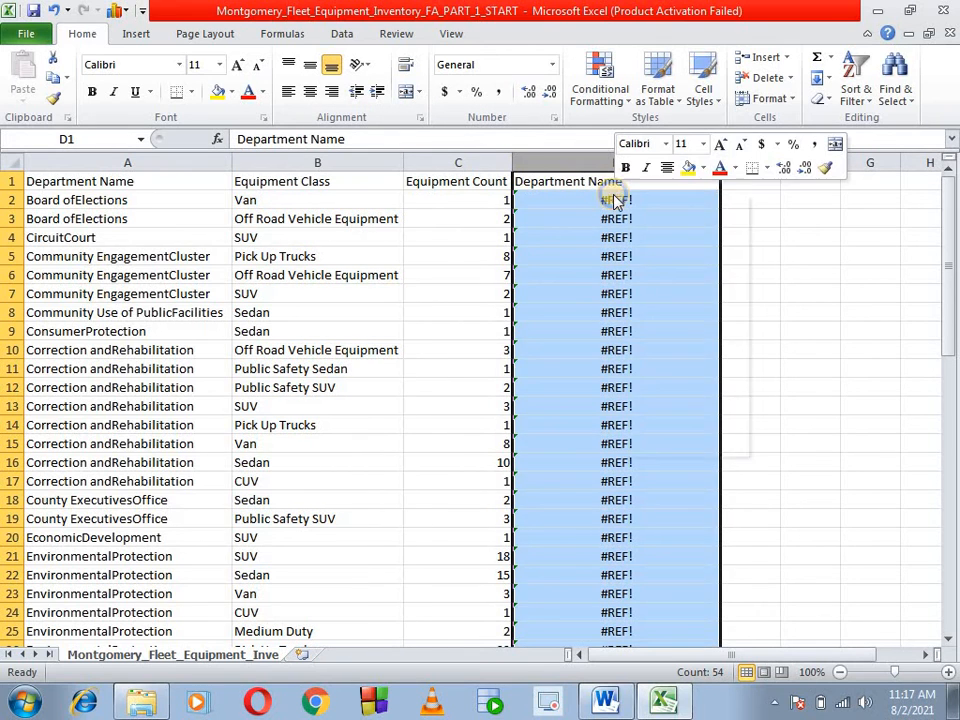
click(694, 336)
click(698, 331)
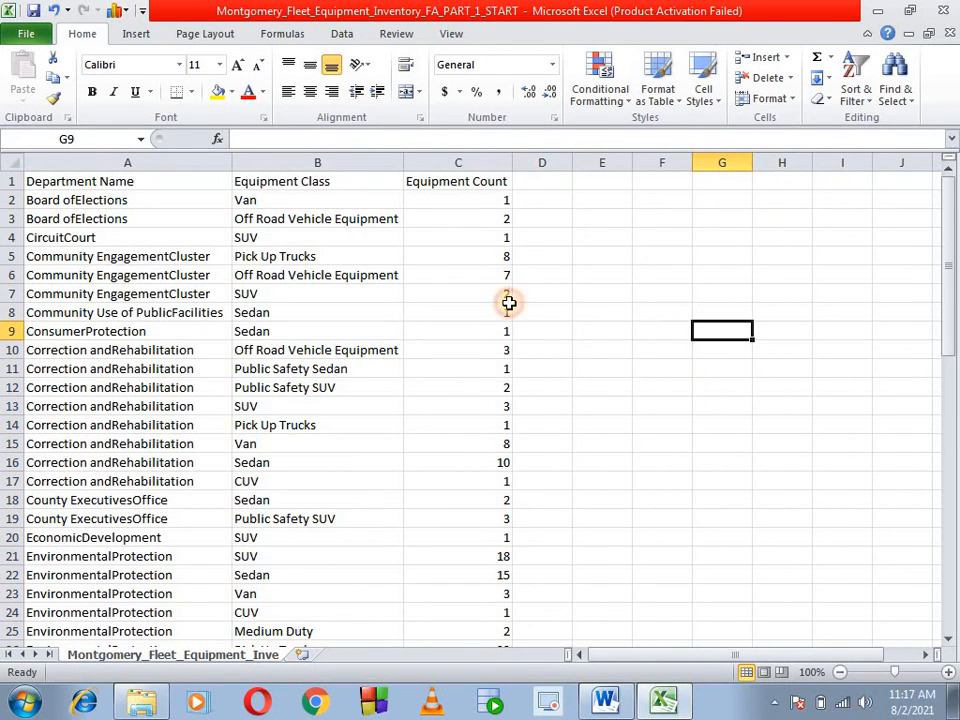
- Give the header cells A1:C1 a light blue fill and center their text
drag(32, 182, 470, 182)
click(231, 92)
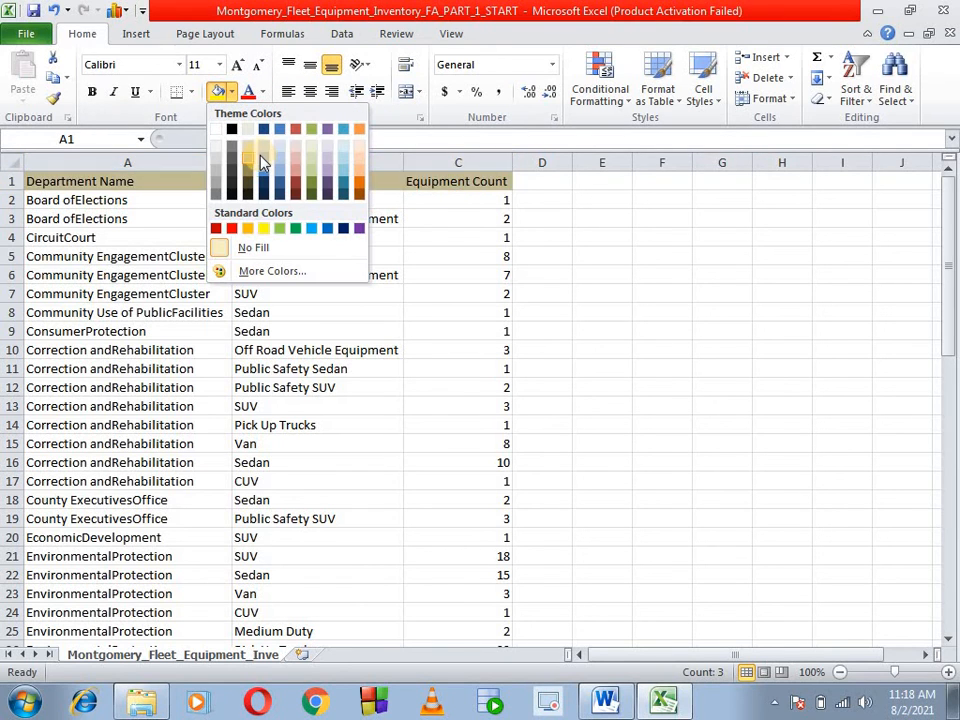
click(262, 162)
click(310, 91)
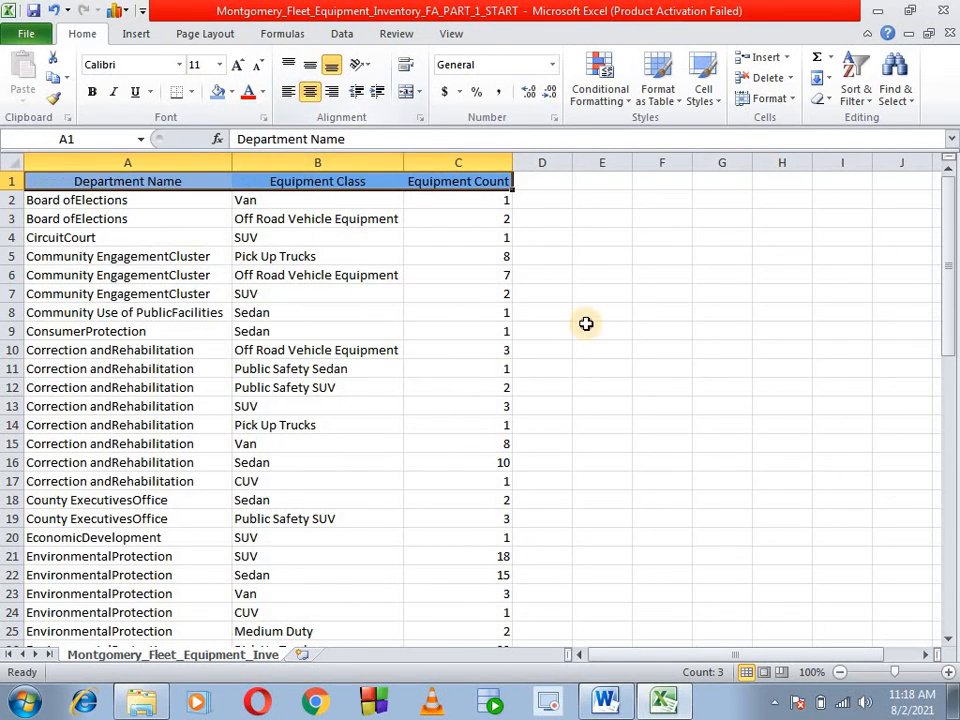
click(598, 330)
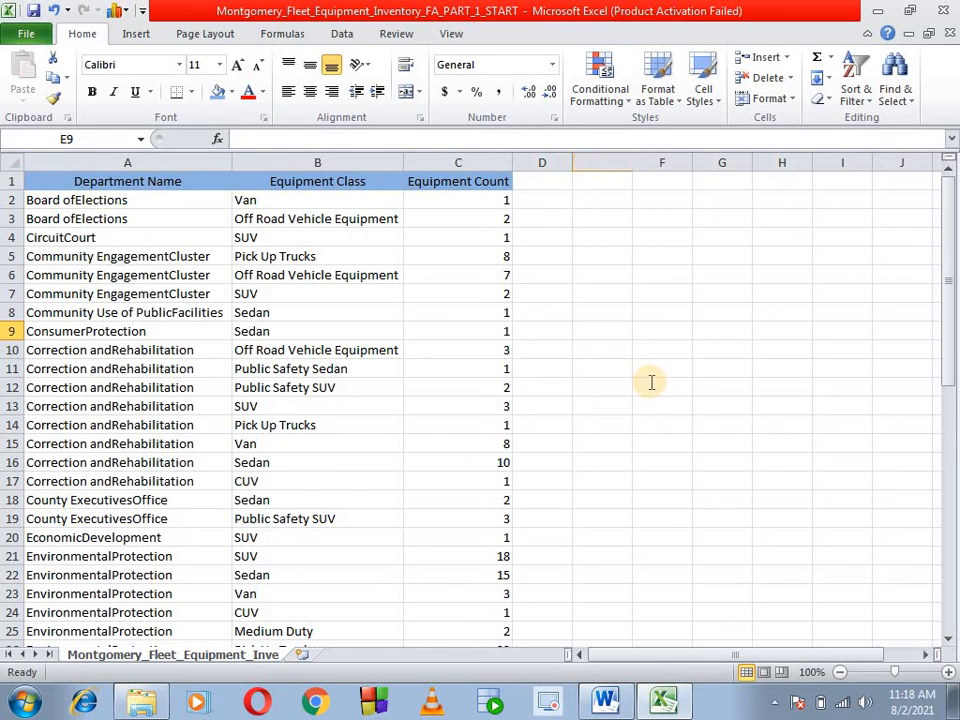
- Switch to the Final Assignment part 1 document in Word and review its list of tasks to perform
key(alt+Tab)
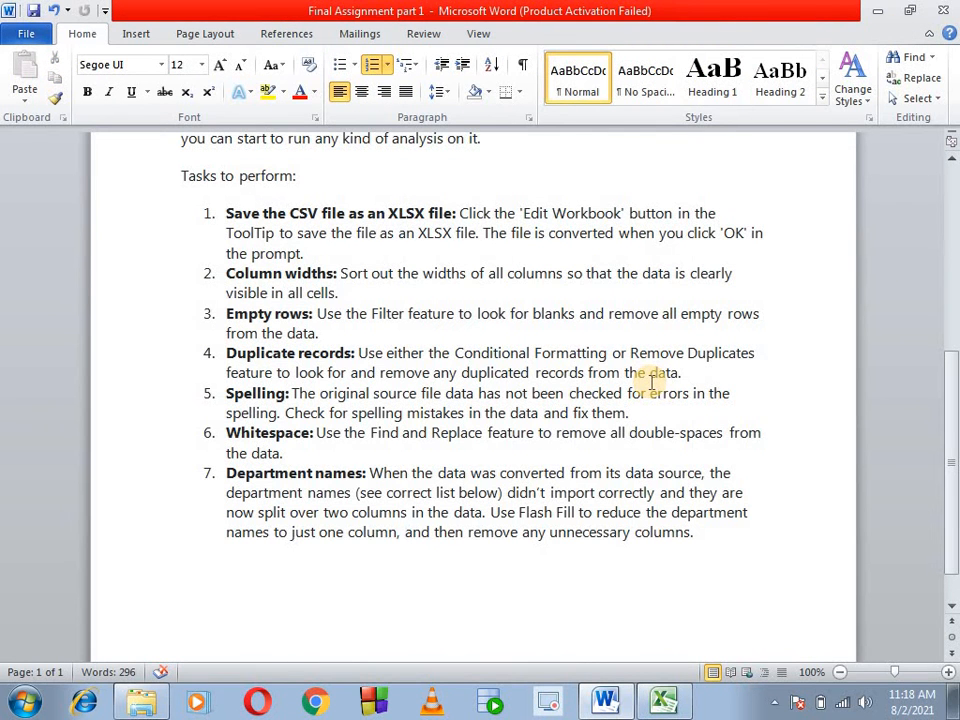
scroll(651, 382, up, 2)
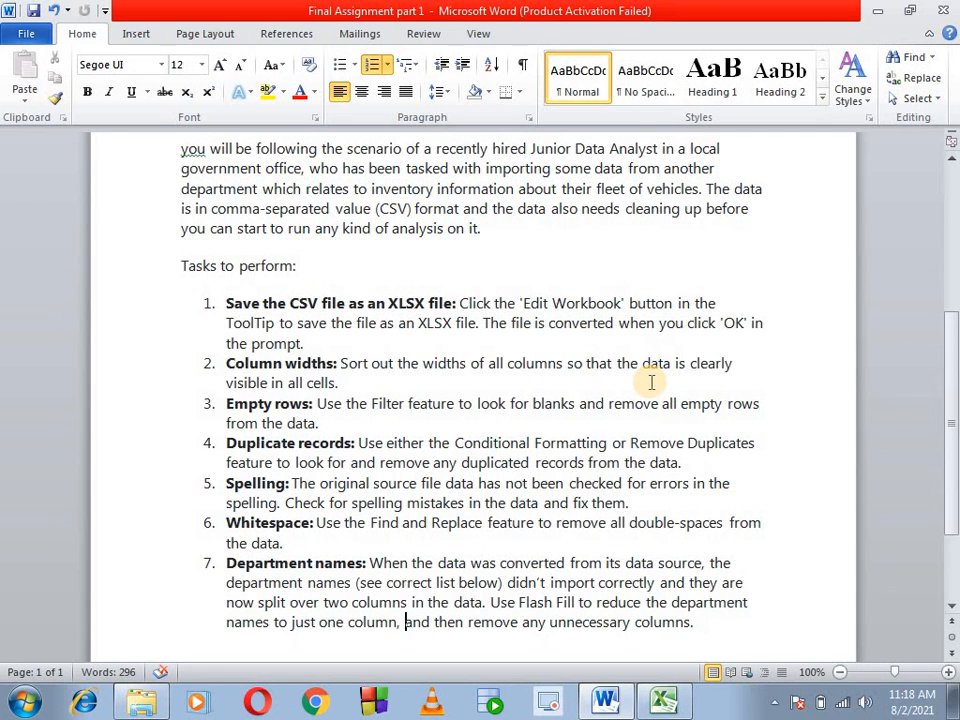
scroll(651, 382, down, 3)
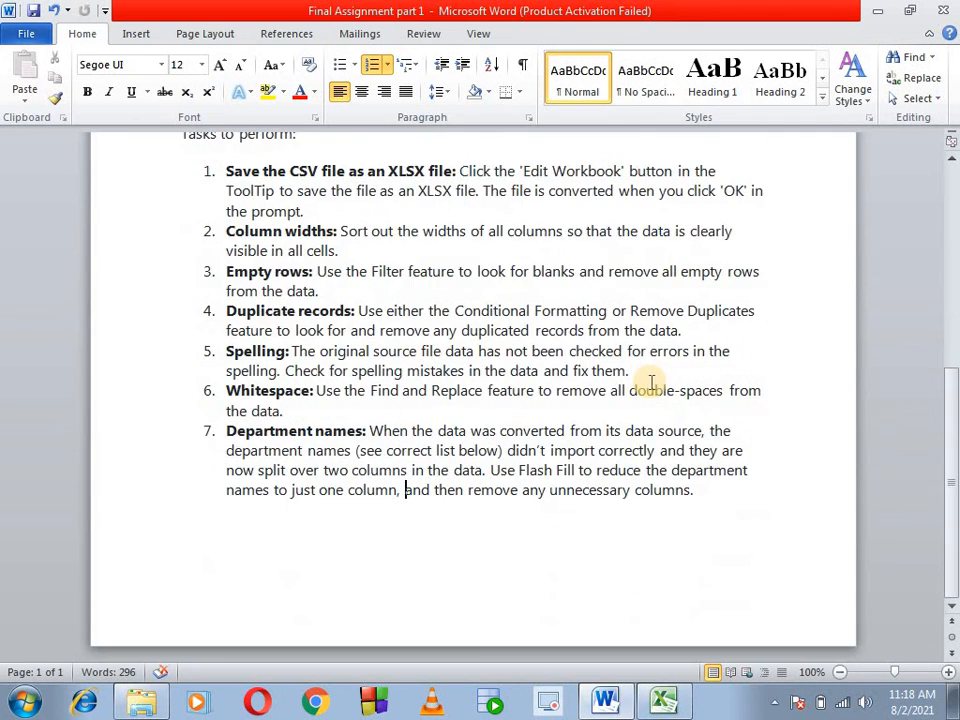
scroll(651, 382, up, 6)
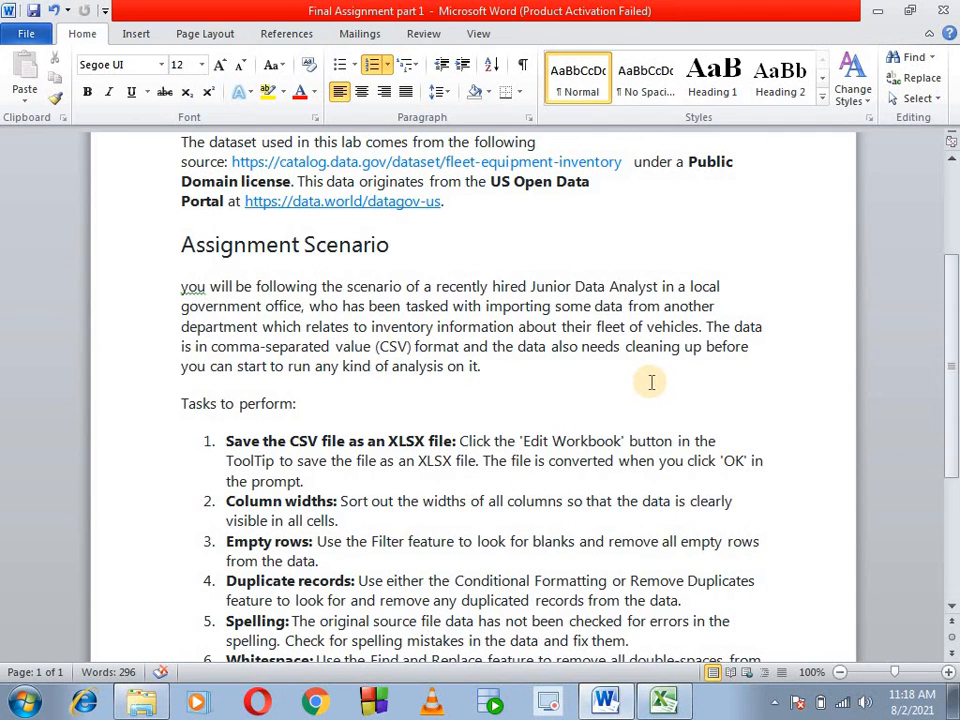